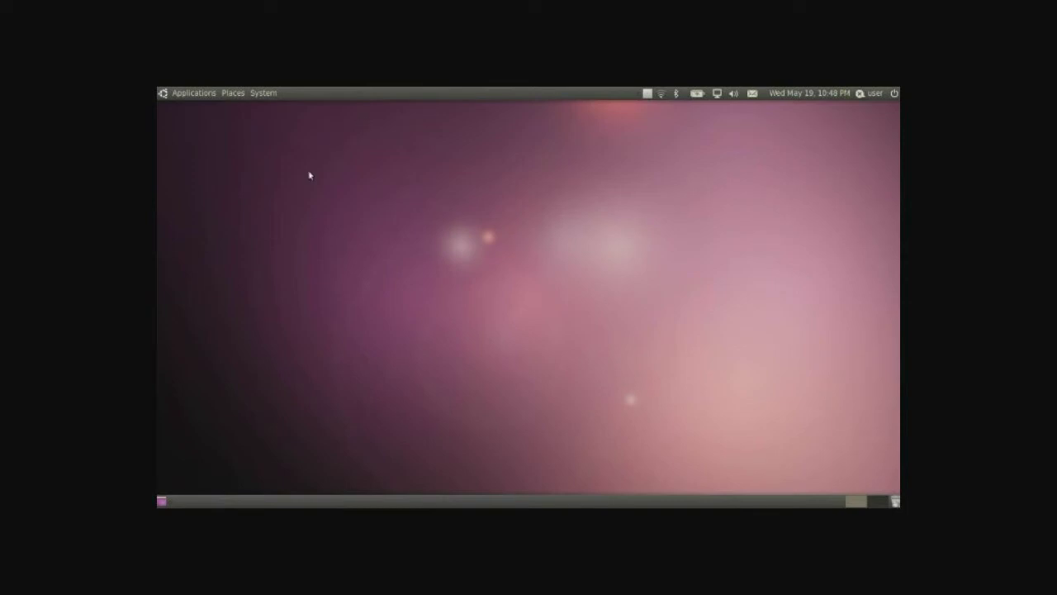
Launch Ubuntu Software Center, search 'dock' and view the Docky package details
left_click(197, 95)
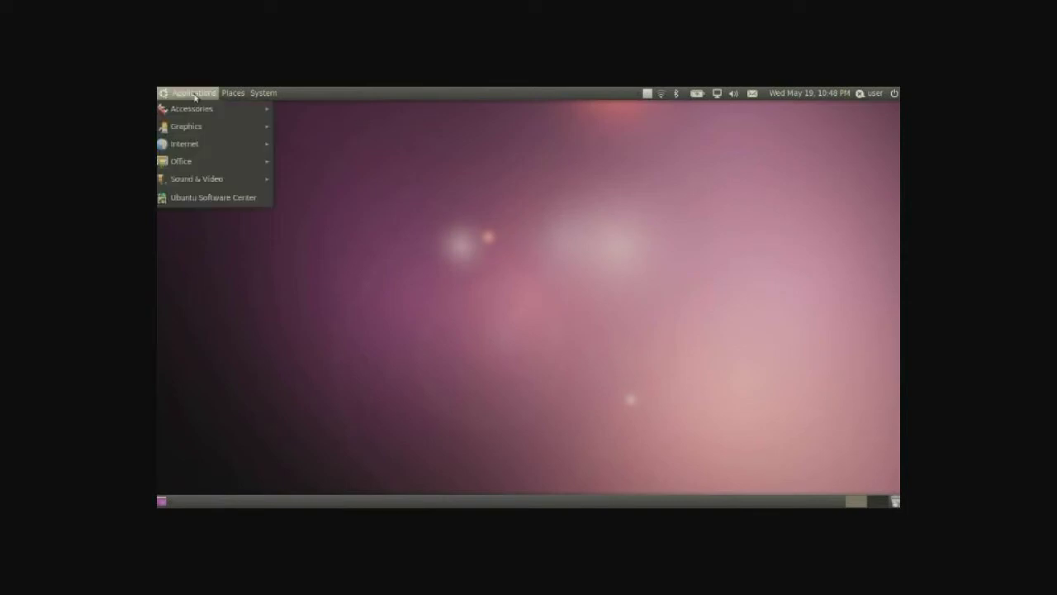
left_click(215, 198)
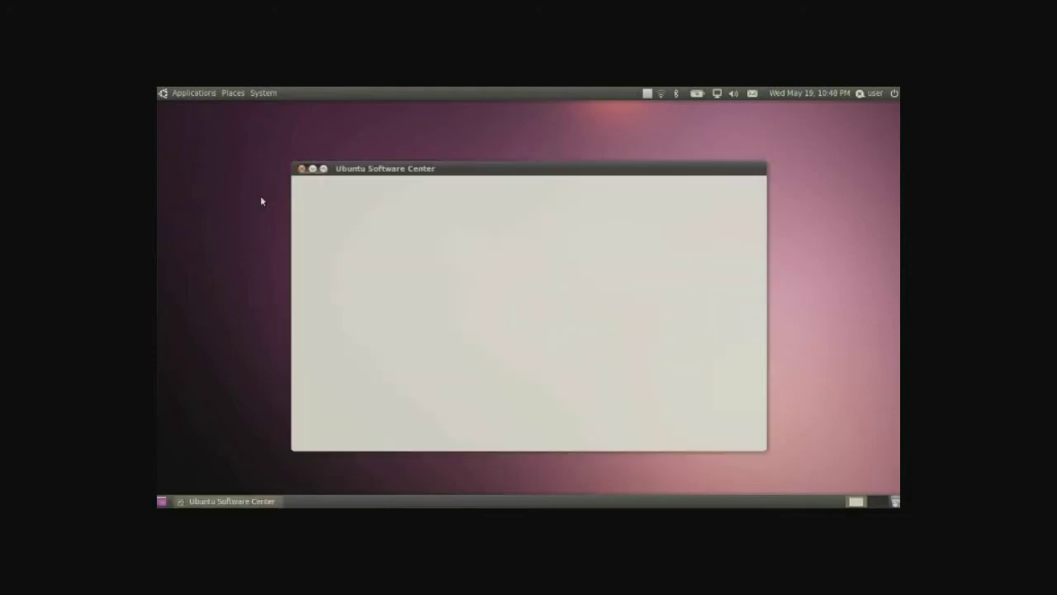
type("docky")
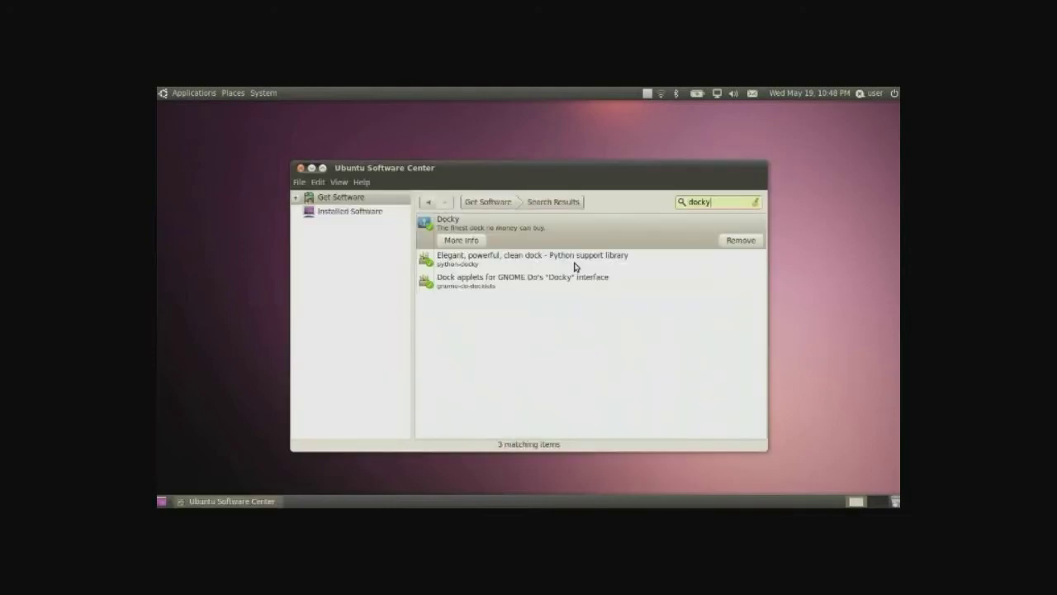
double_click(565, 238)
scroll(612, 350, "down", 1)
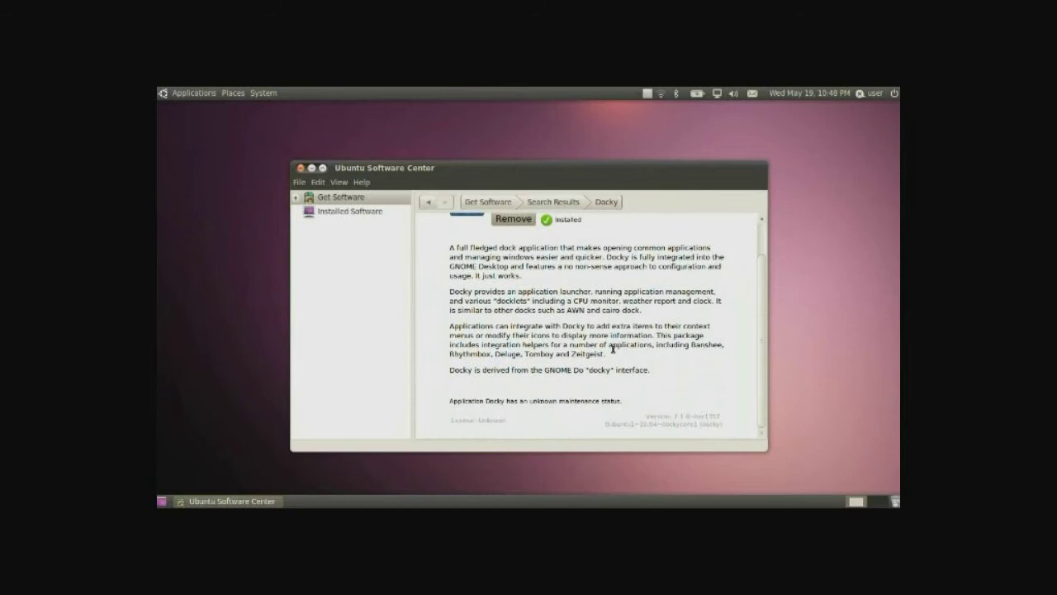
scroll(612, 349, "up", 1)
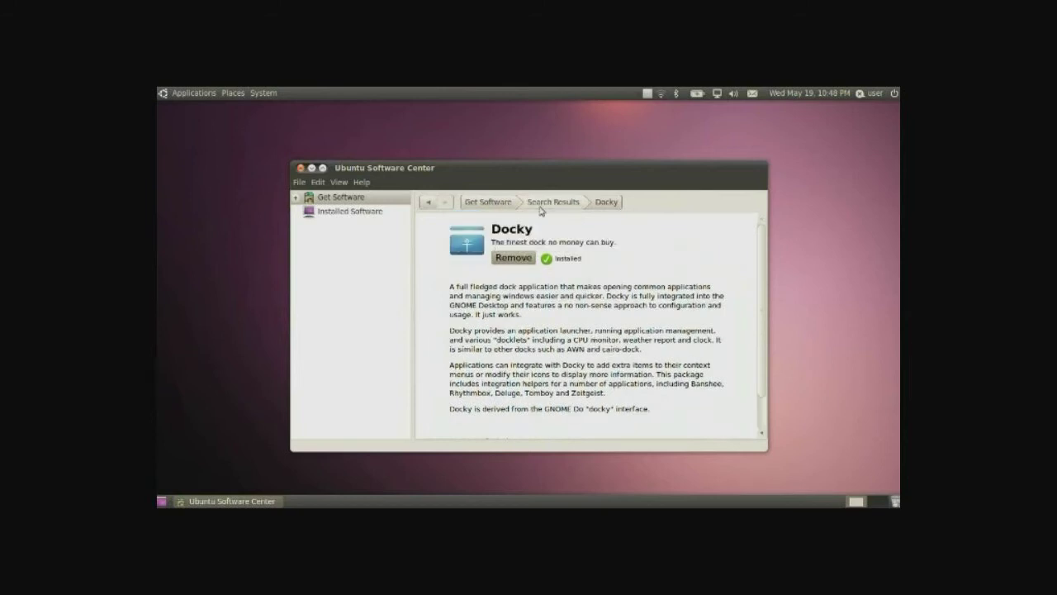
left_click(429, 203)
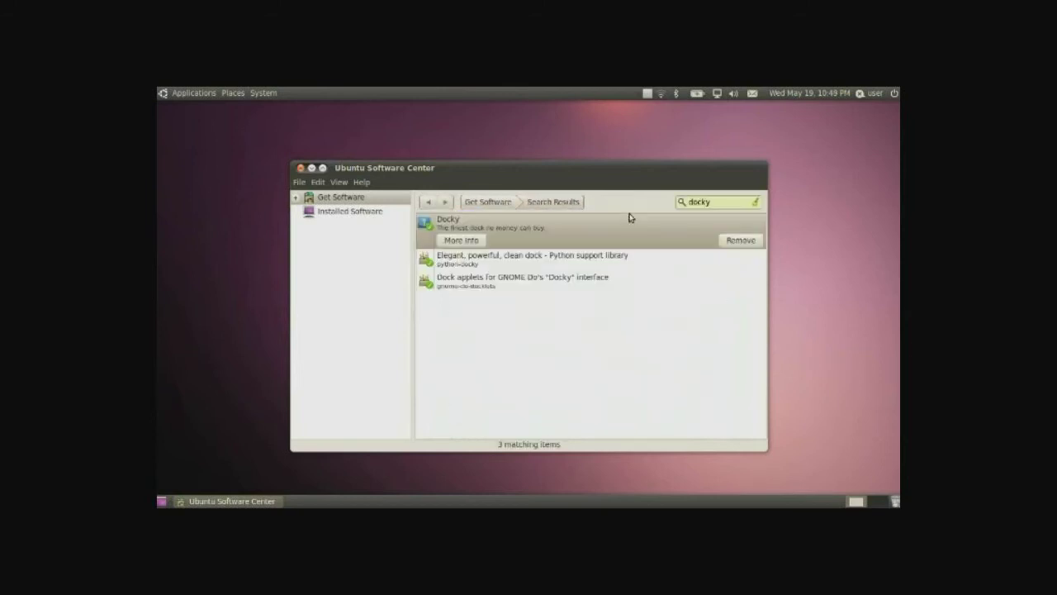
Search 'awn' and compare the Avant Window Navigator and Docky results
double_click(691, 202)
type("awn")
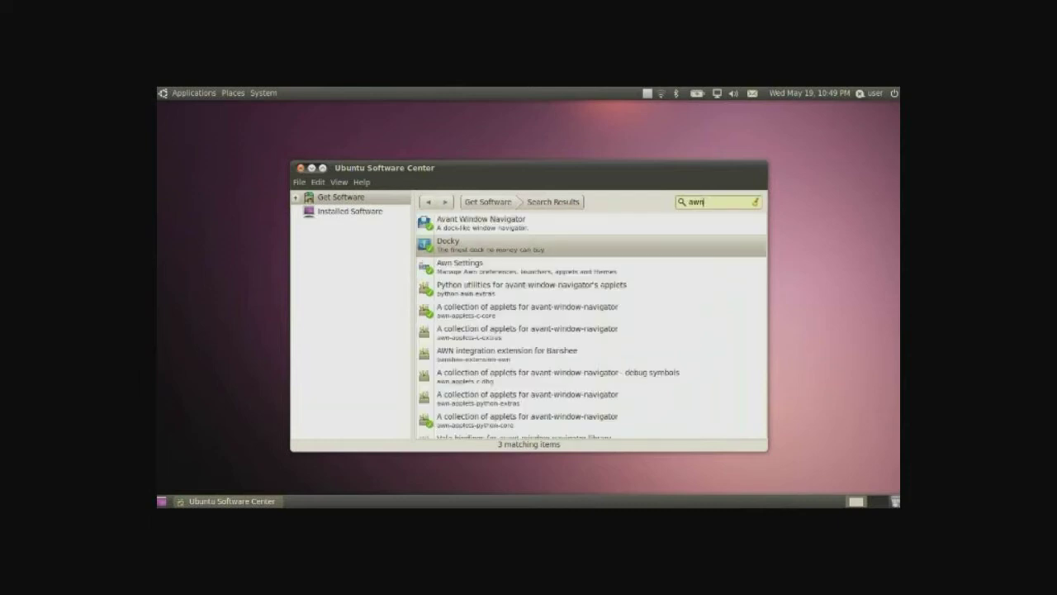
left_click(480, 224)
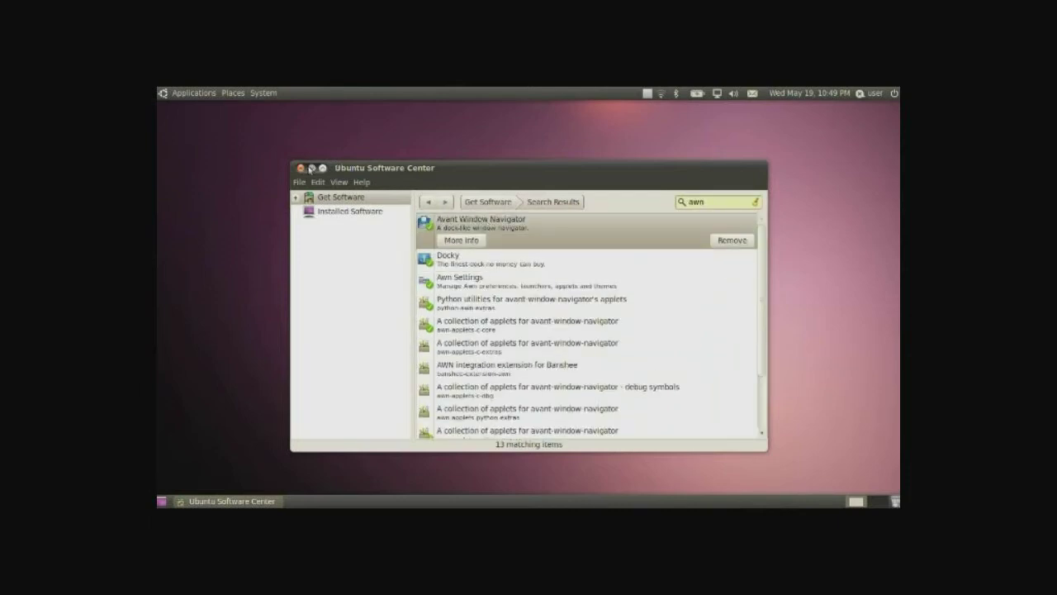
left_click(488, 263)
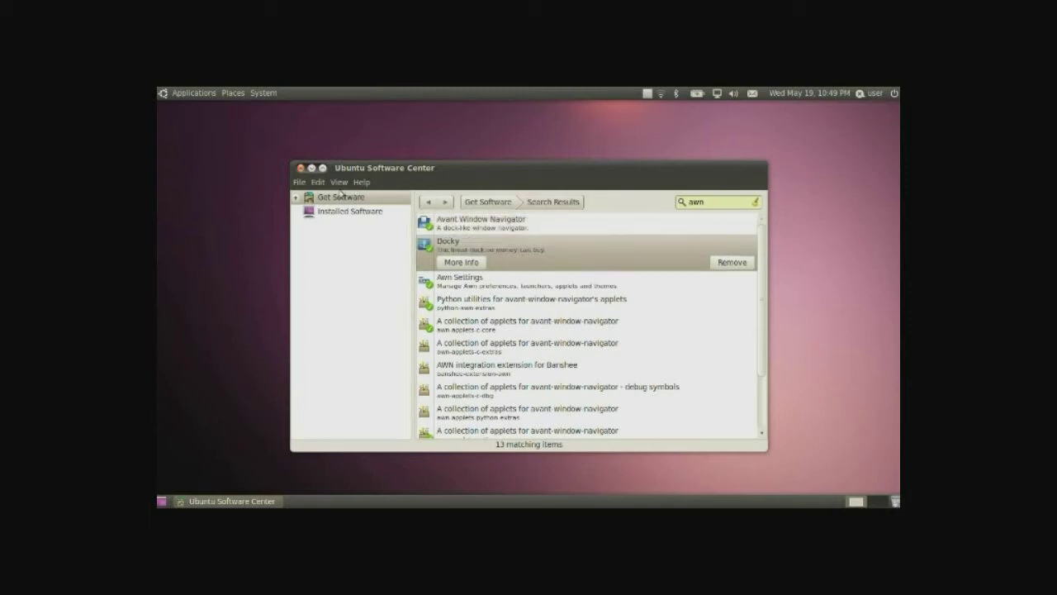
Search 'community themes', inspect its eight included themes, then return to Get Software
double_click(698, 202)
type("commun")
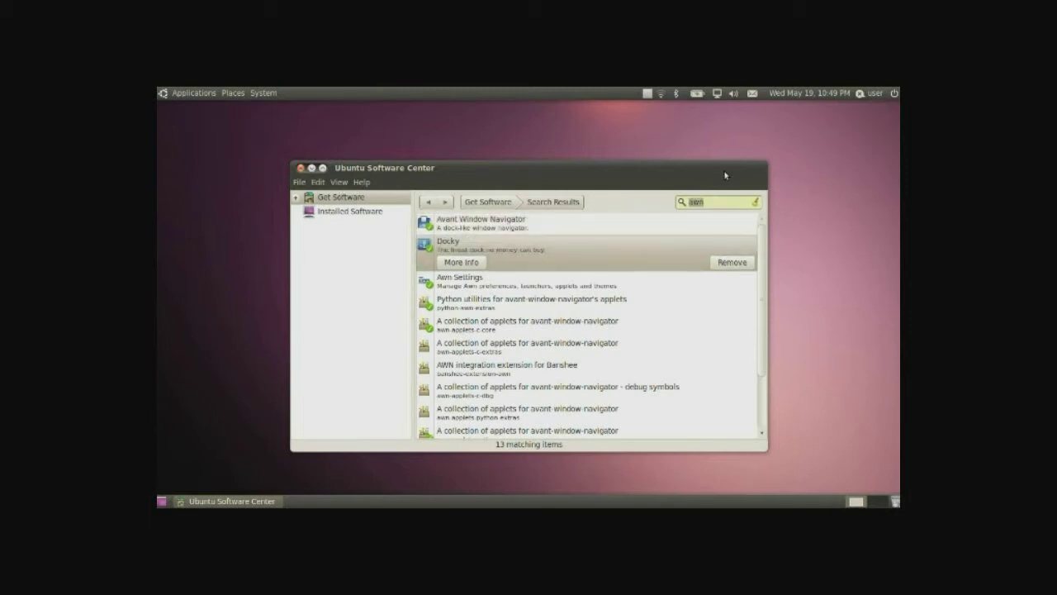
type("ity themes")
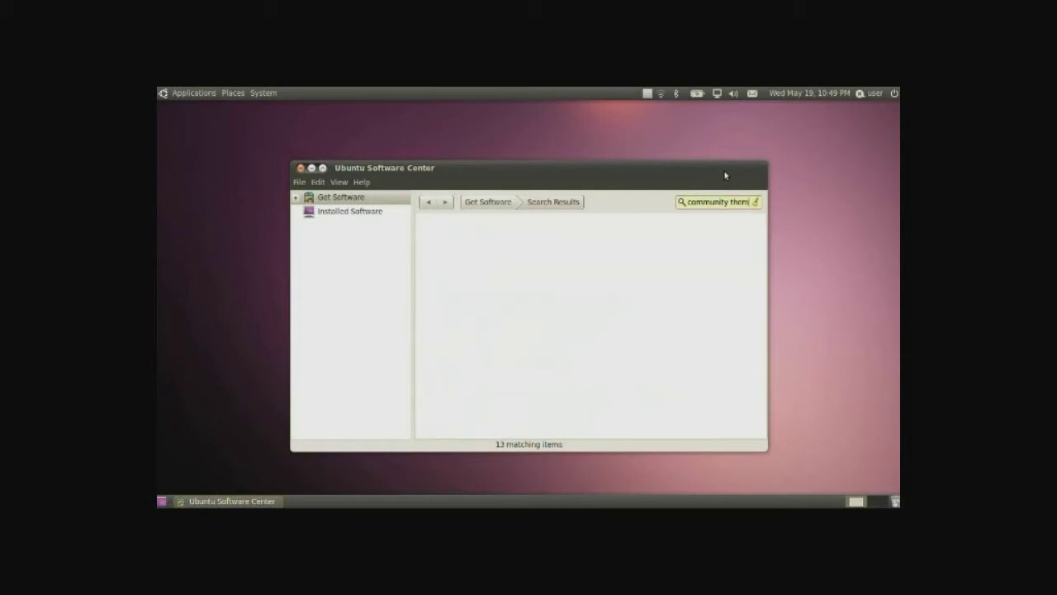
left_click(472, 225)
double_click(472, 224)
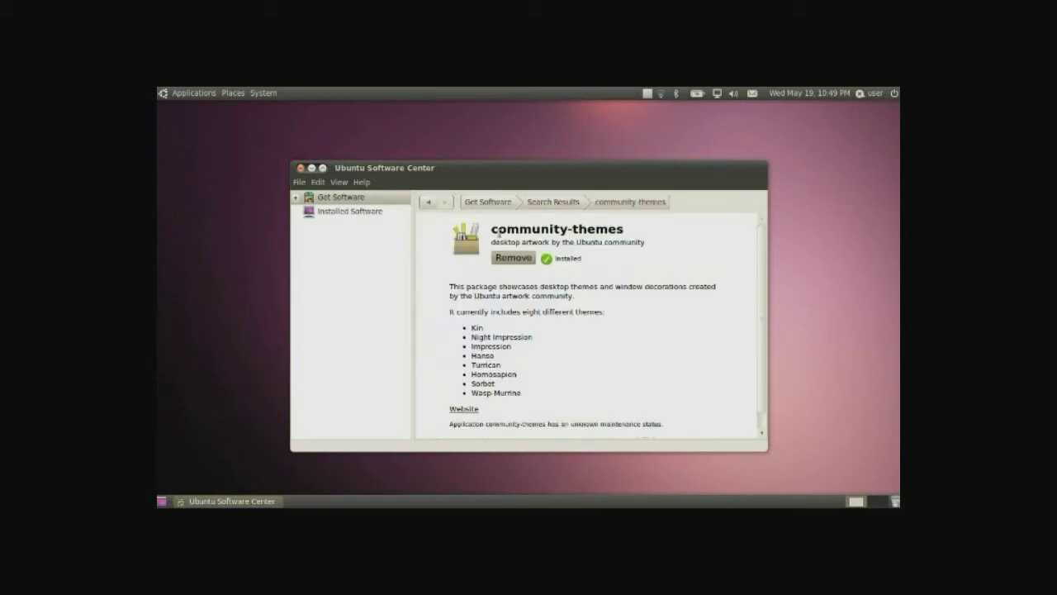
left_click_drag(472, 327, 530, 398)
left_click(530, 397)
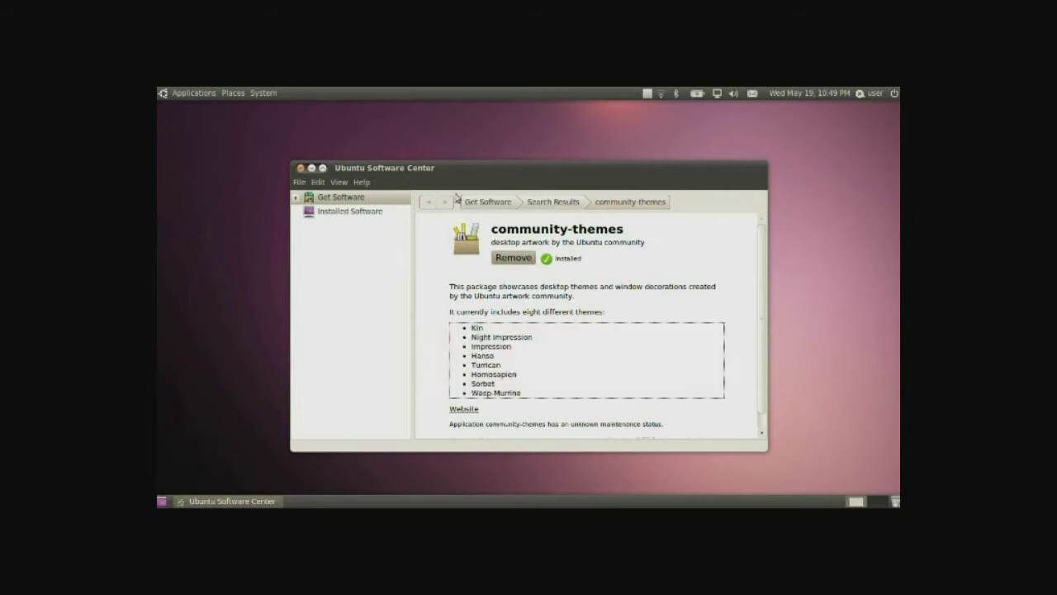
left_click(505, 204)
Search 'art.manager' and try installing Art Manager with the account password, dismissing the untrusted-packages error
left_click(696, 201)
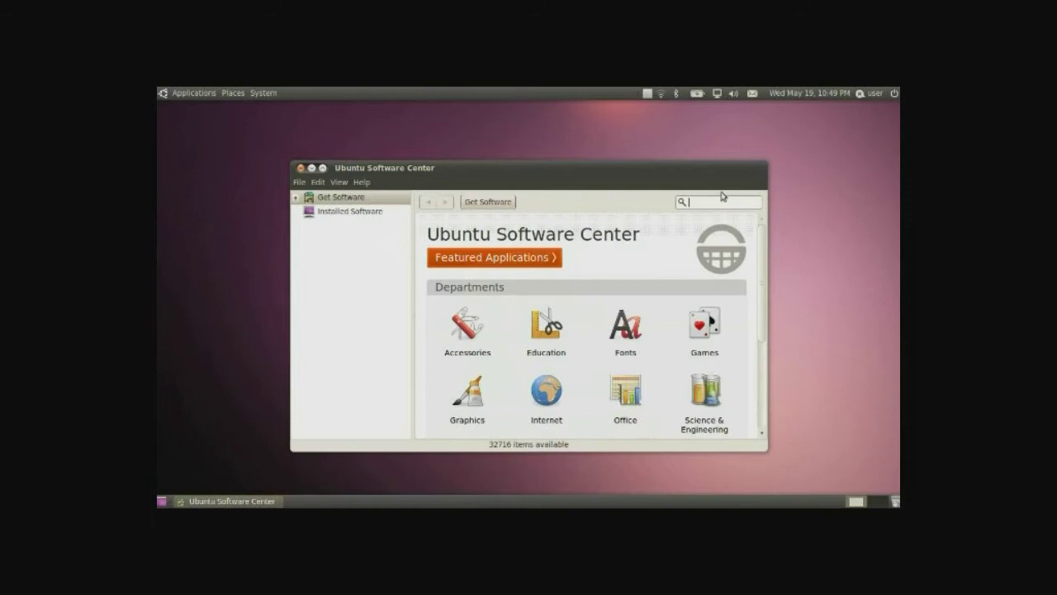
type("art.manager")
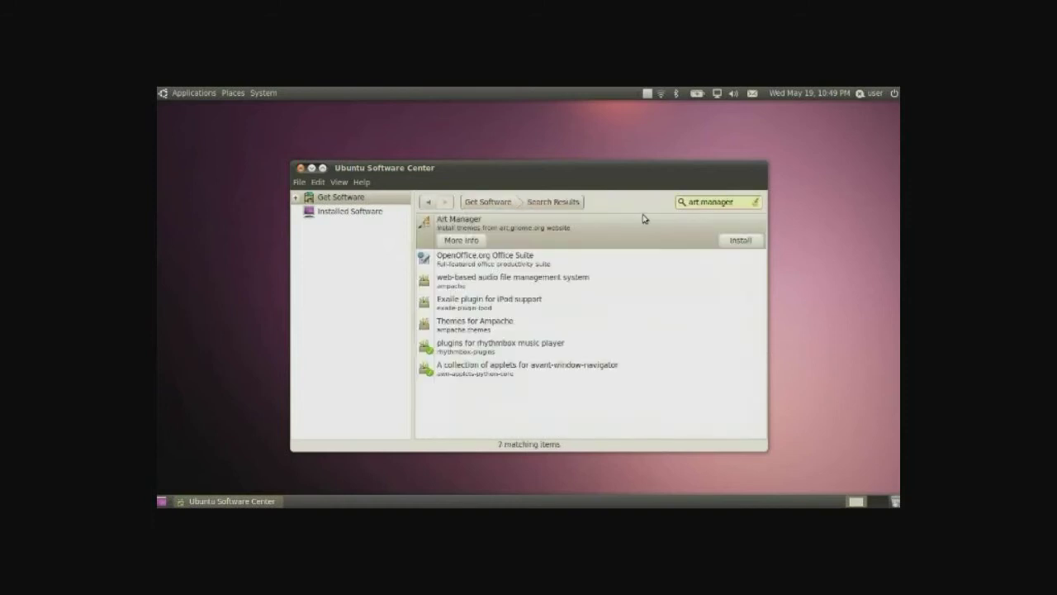
left_click(743, 239)
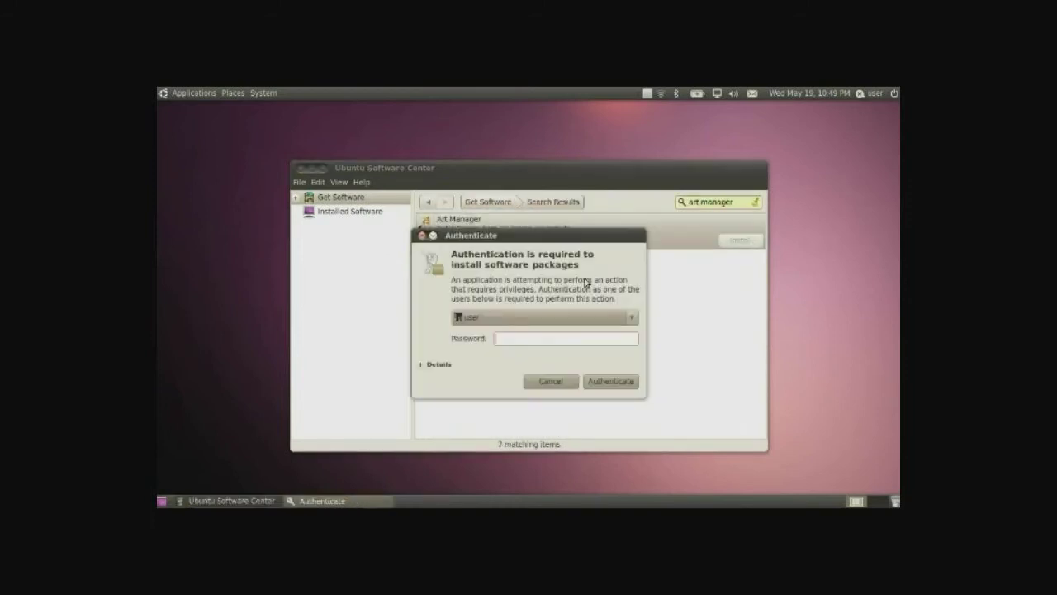
type("*********")
key("Return")
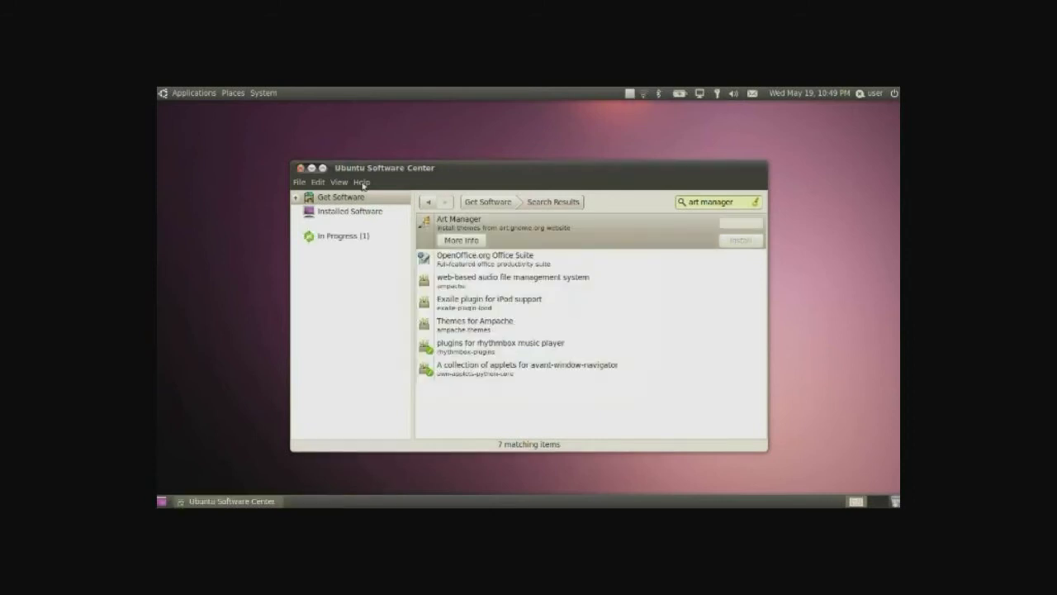
left_click(310, 169)
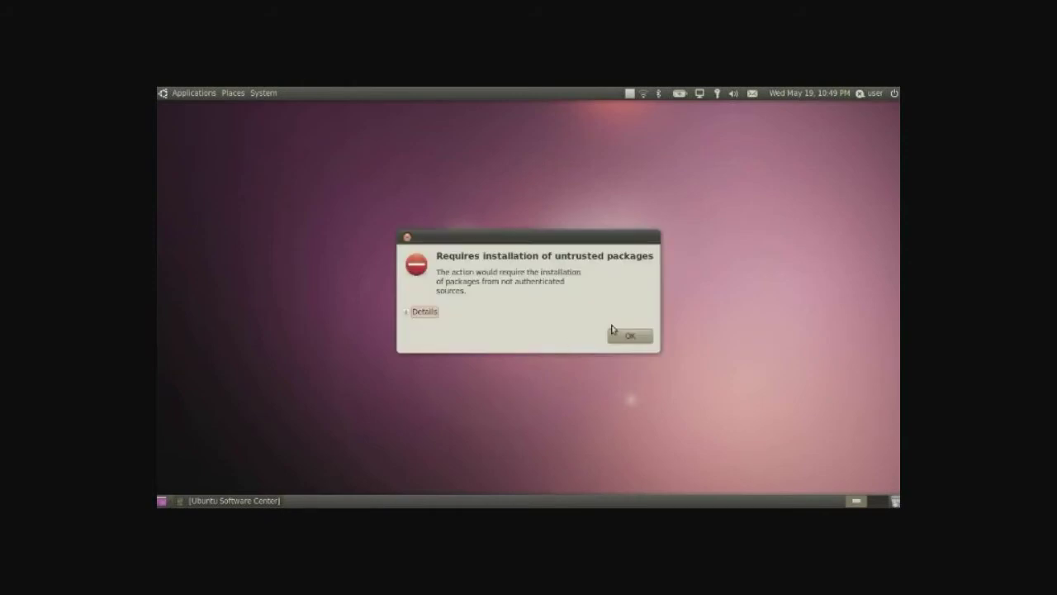
left_click(618, 333)
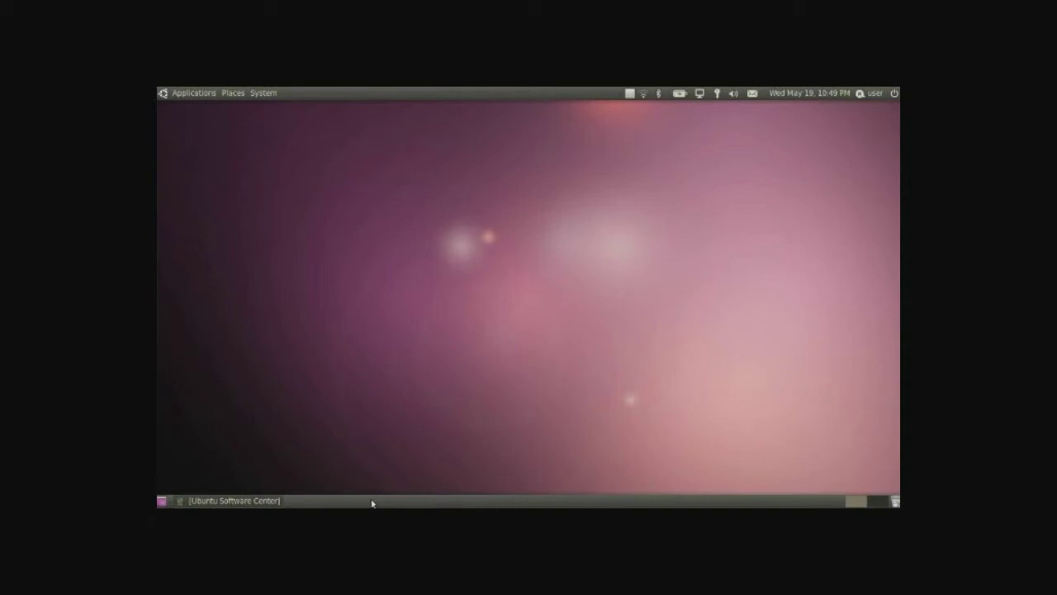
Delete the bottom panel and launch Docky from Applications > Accessories
right_click(421, 504)
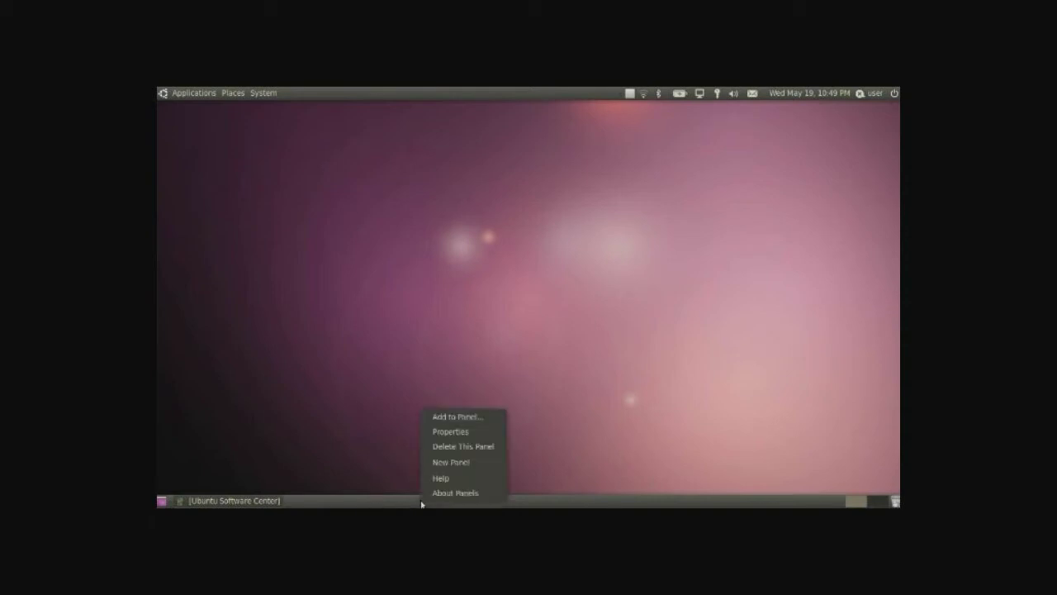
left_click(445, 451)
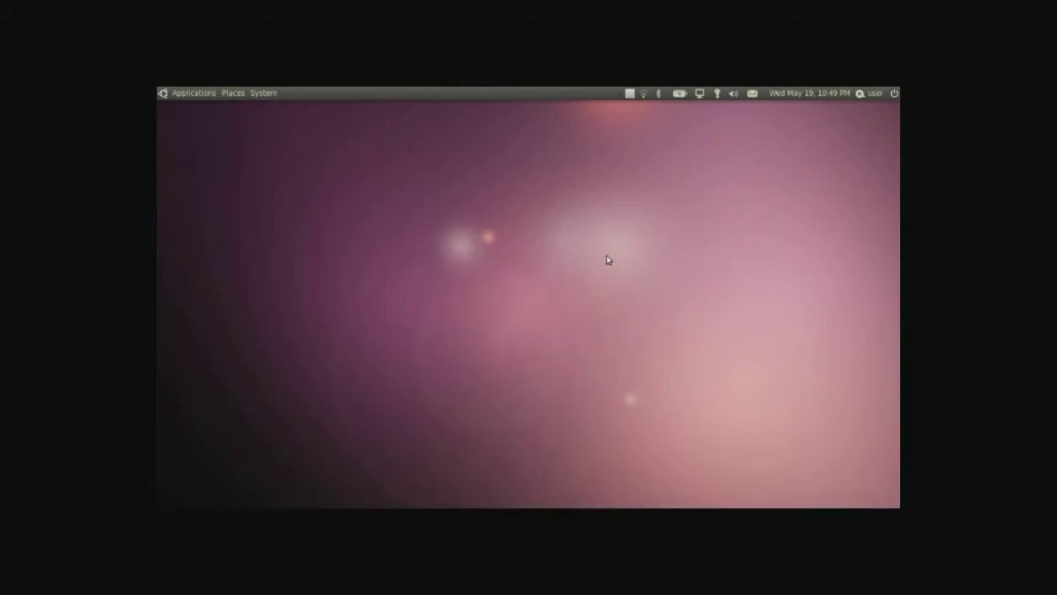
left_click(174, 93)
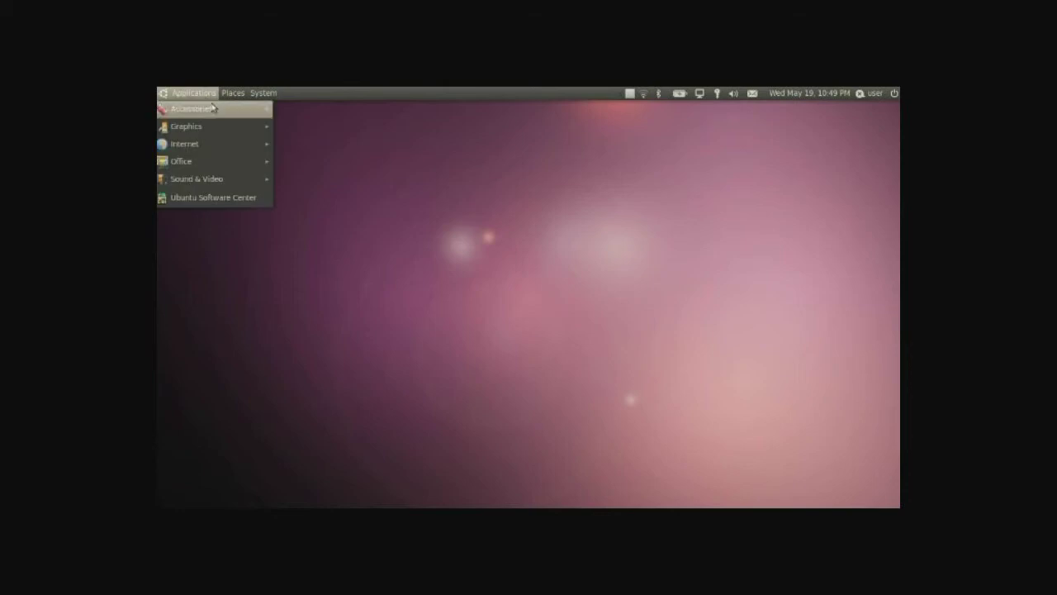
mouse_move(212, 107)
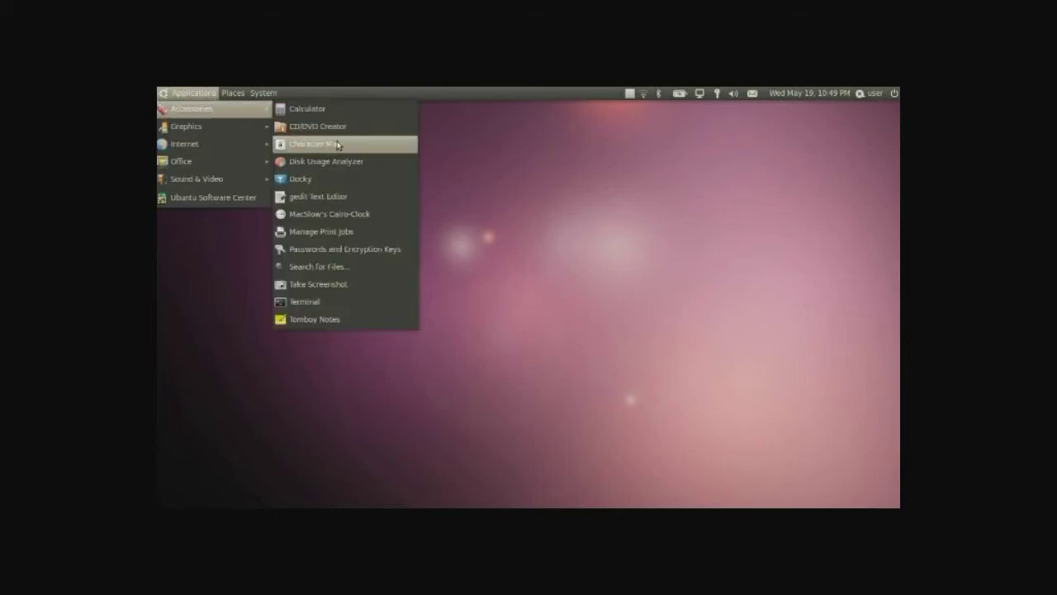
left_click(385, 182)
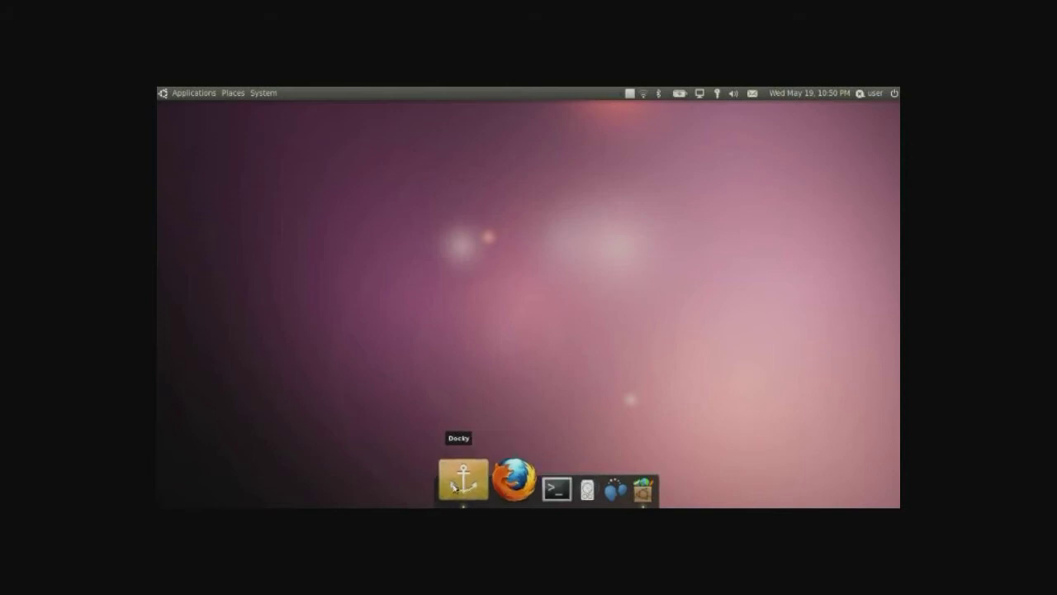
Try the Air, Glass and Matte dock themes, keep Matte, and create a second dock
left_click(452, 487)
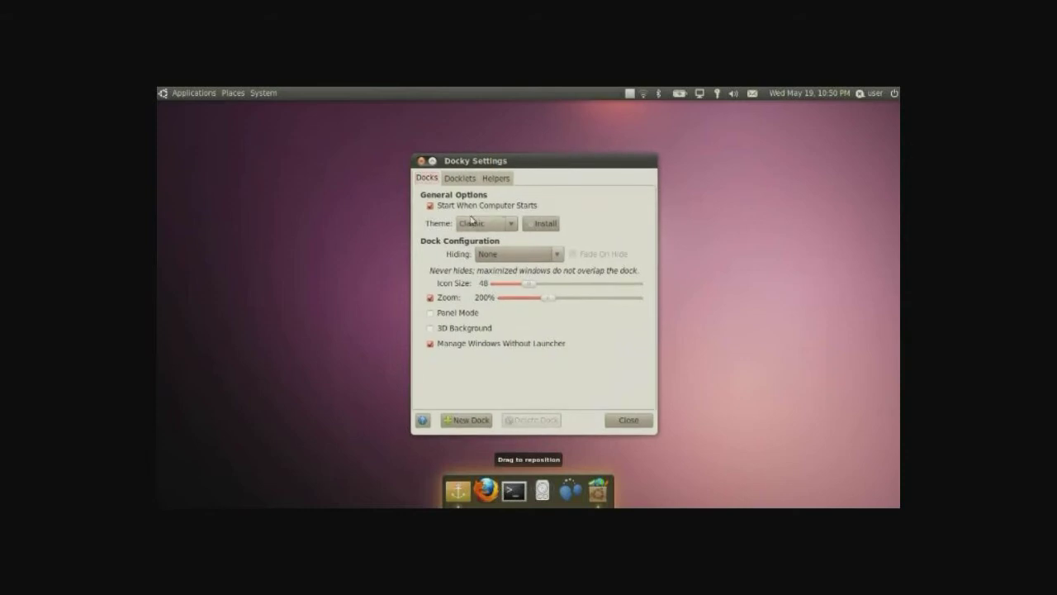
left_click(500, 228)
left_click(497, 224)
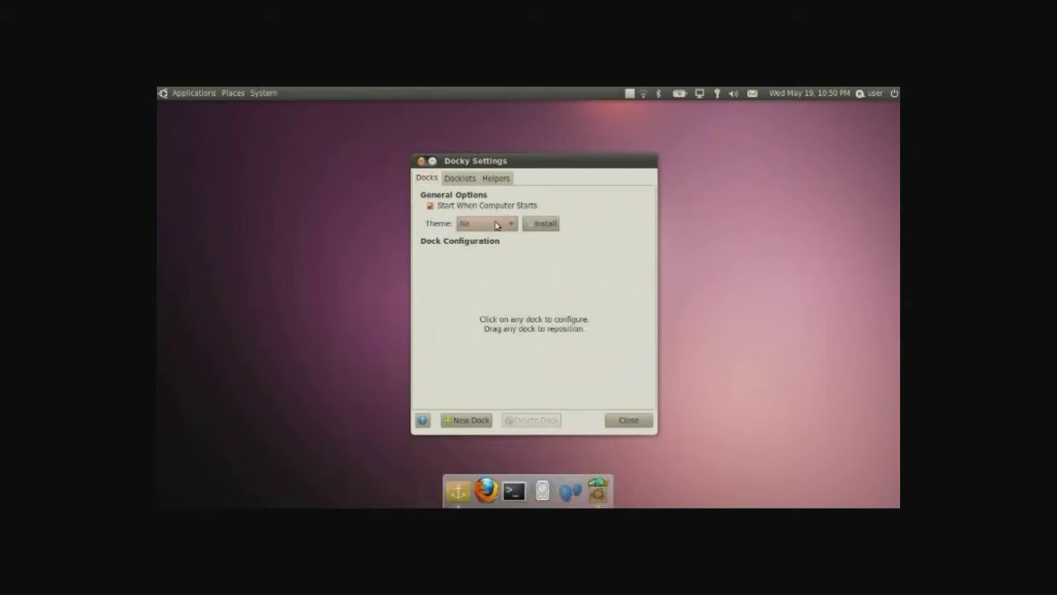
left_click(496, 225)
left_click(495, 240)
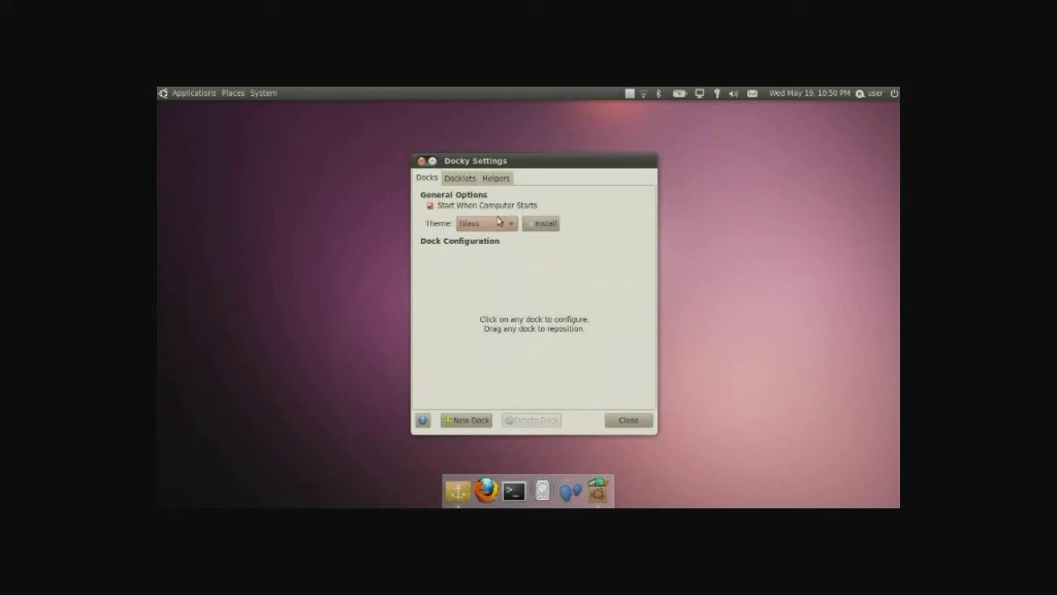
left_click(498, 223)
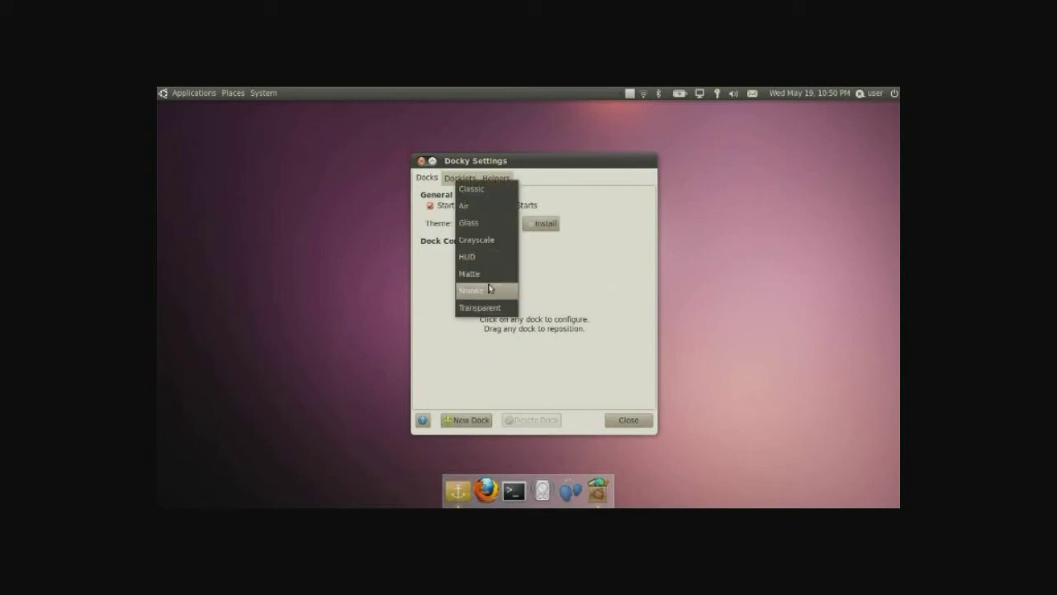
left_click(494, 274)
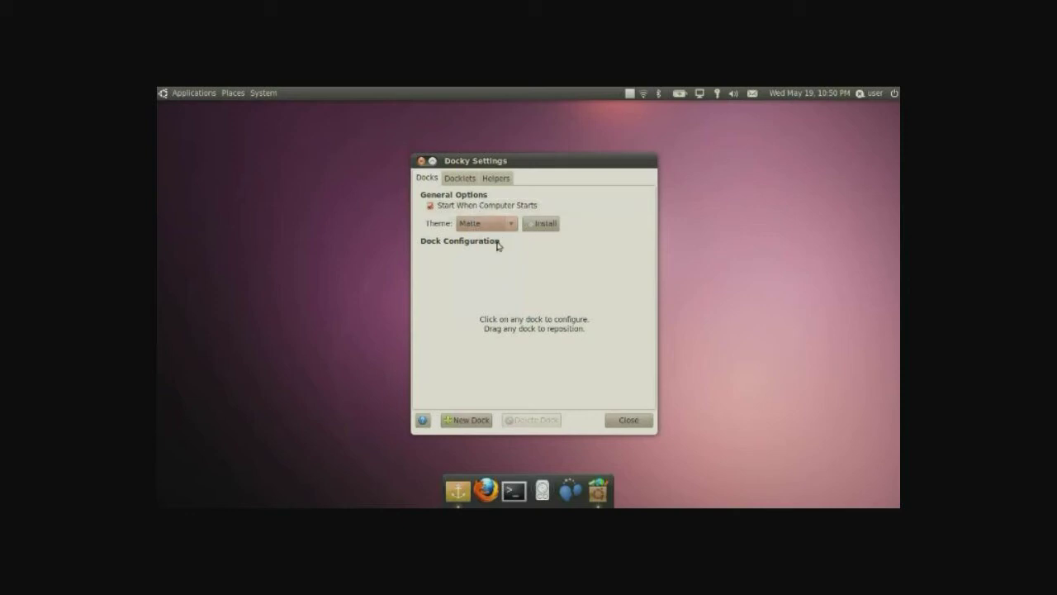
left_click(479, 420)
Show the docklet list and add the Bookmarks docklet to the left dock
left_click(454, 178)
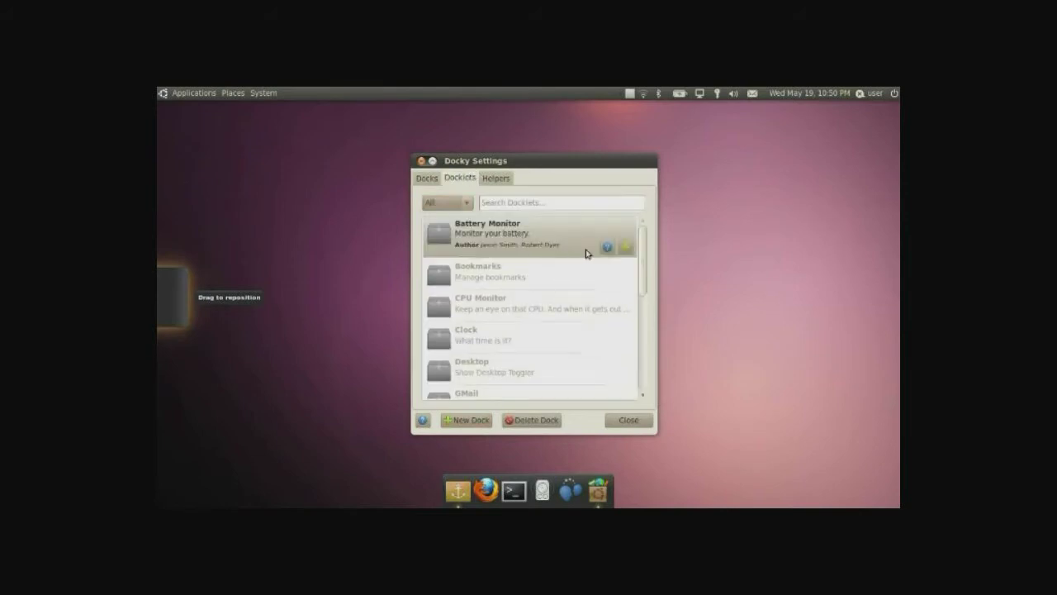
mouse_move(543, 281)
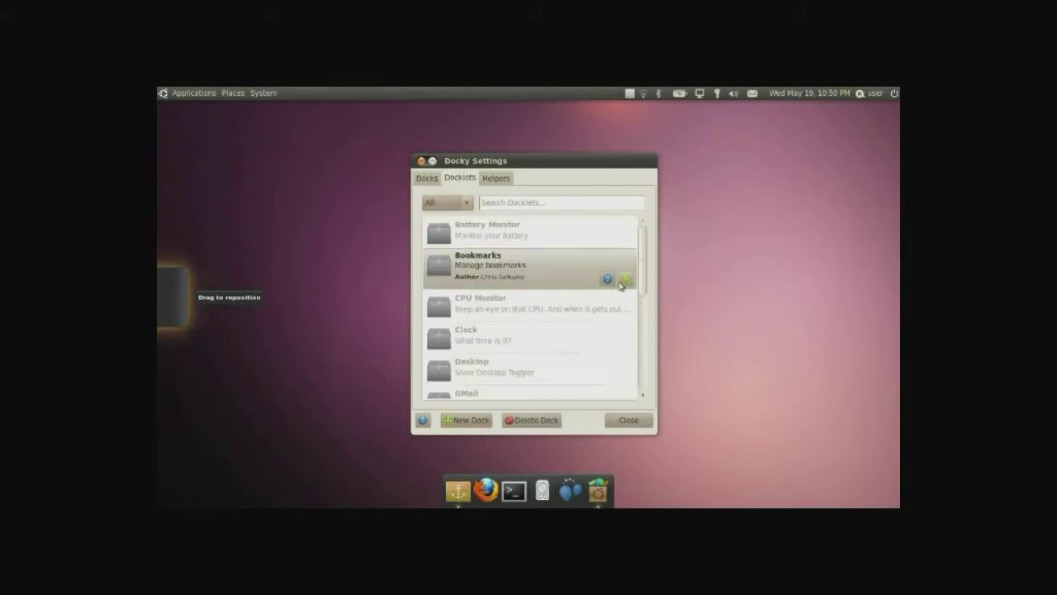
left_click_drag(175, 271, 178, 287)
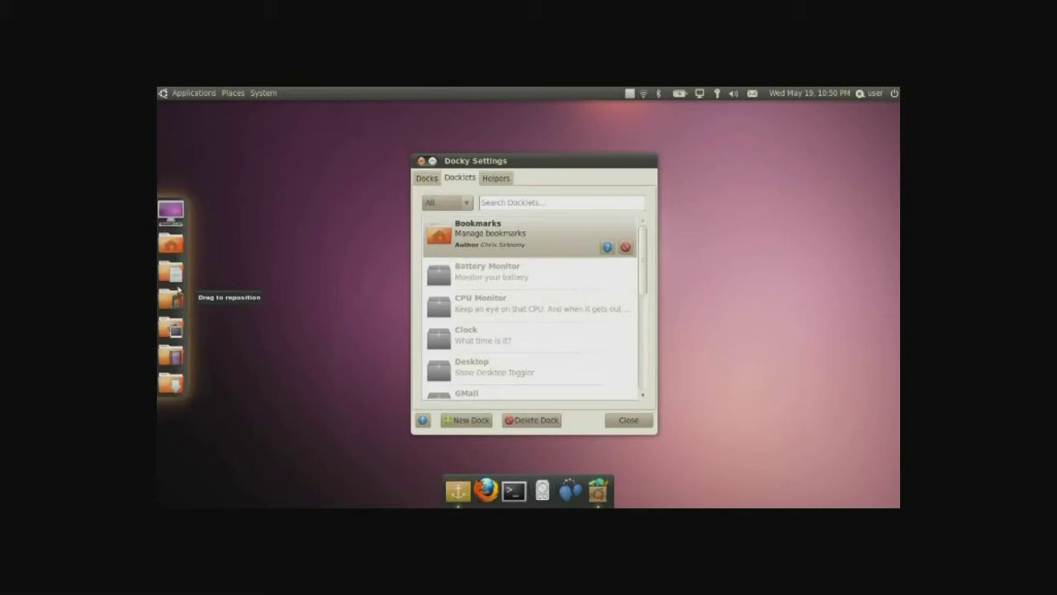
left_click(232, 92)
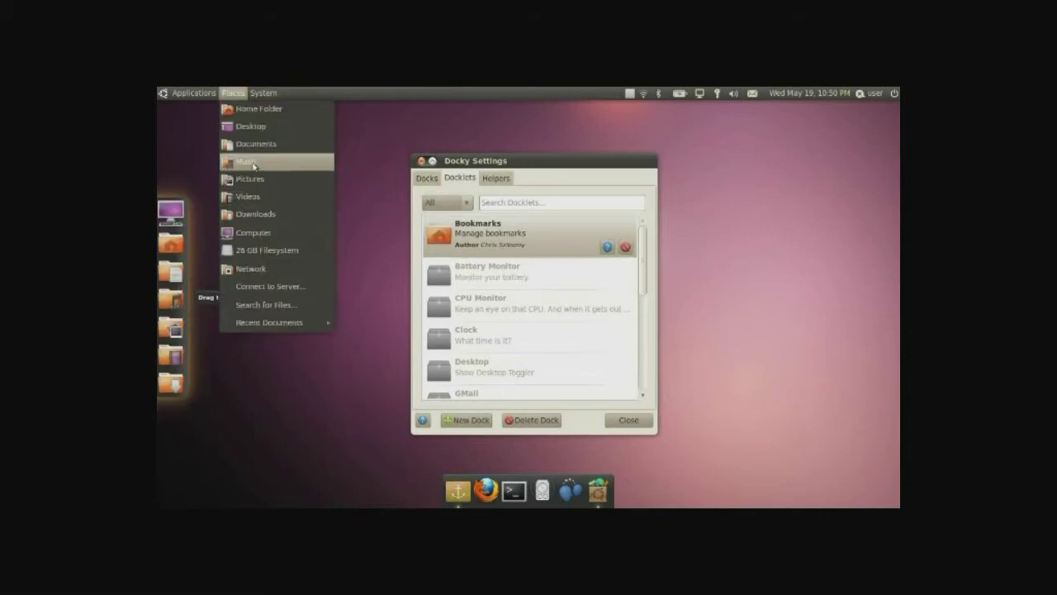
left_click(180, 293)
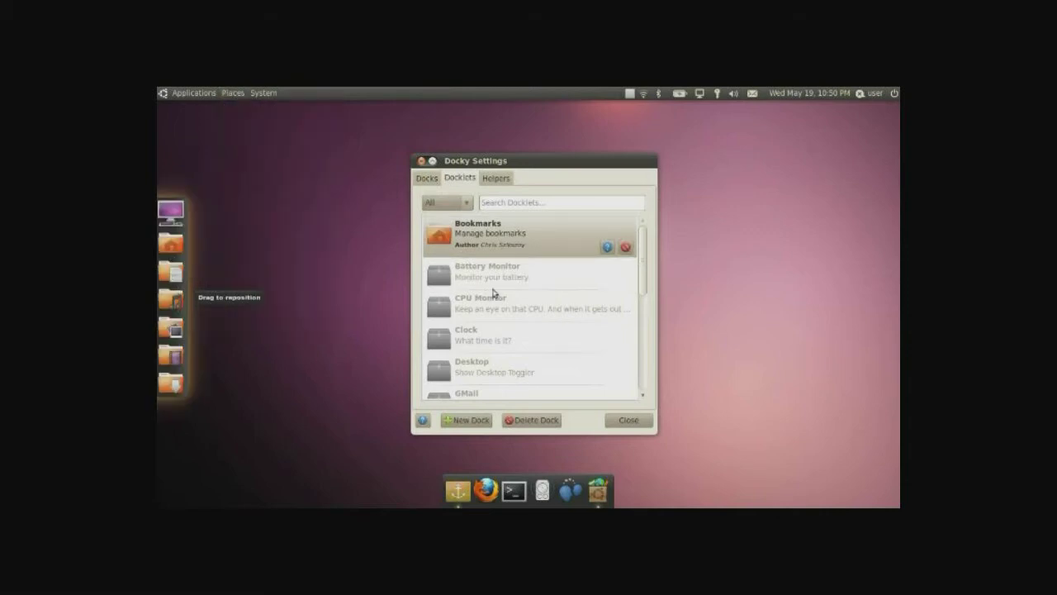
Add the Desktop, Mounter and Trash docklets to the left dock
scroll(459, 314, "down", 1)
left_click(506, 356)
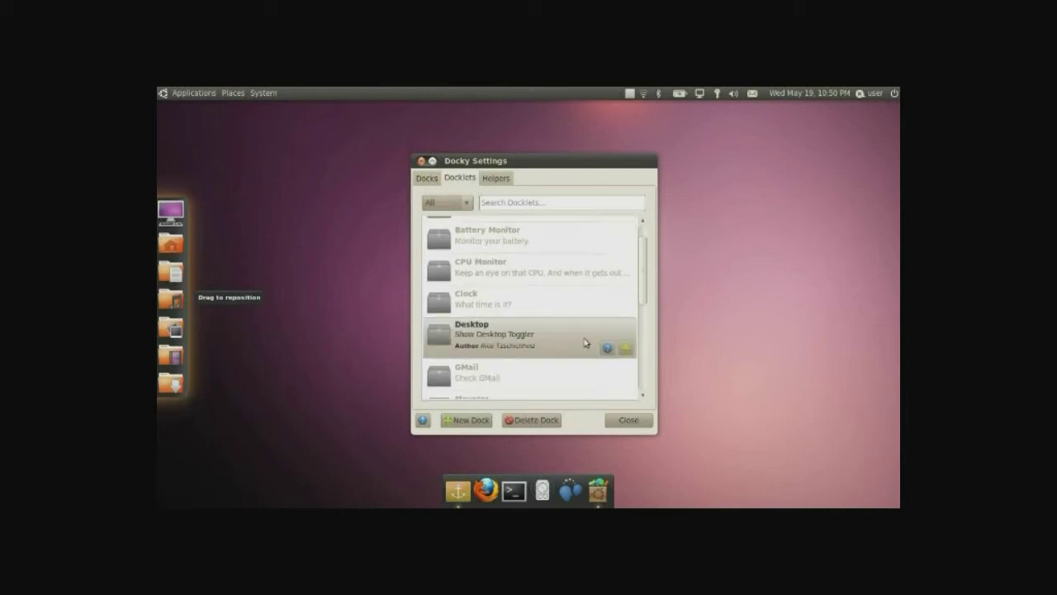
left_click(589, 345)
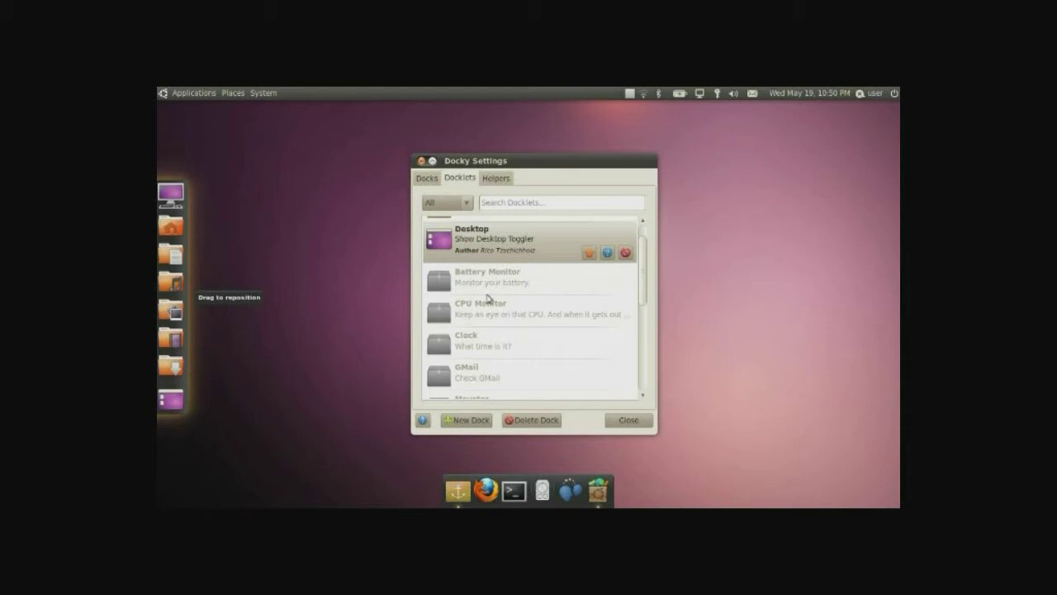
scroll(488, 303, "down", 2)
left_click(507, 352)
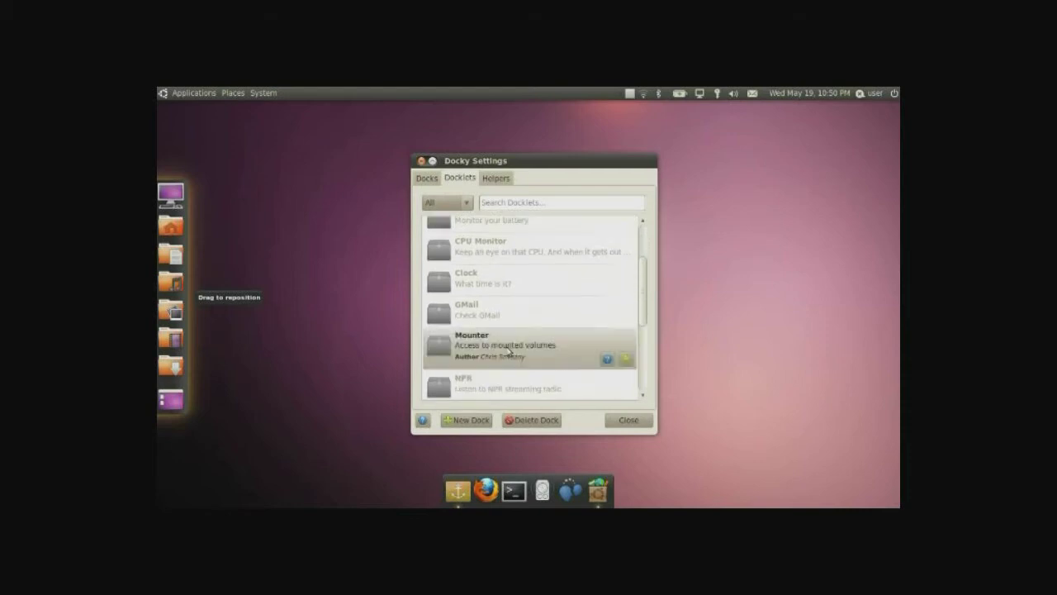
left_click(625, 358)
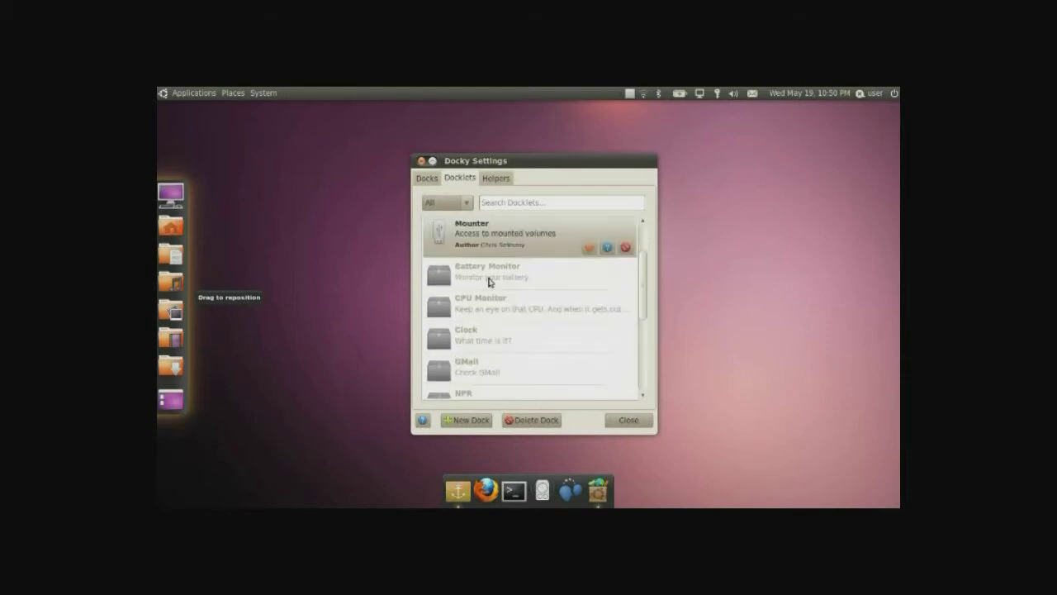
scroll(488, 284, "down", 2)
scroll(514, 311, "down", 3)
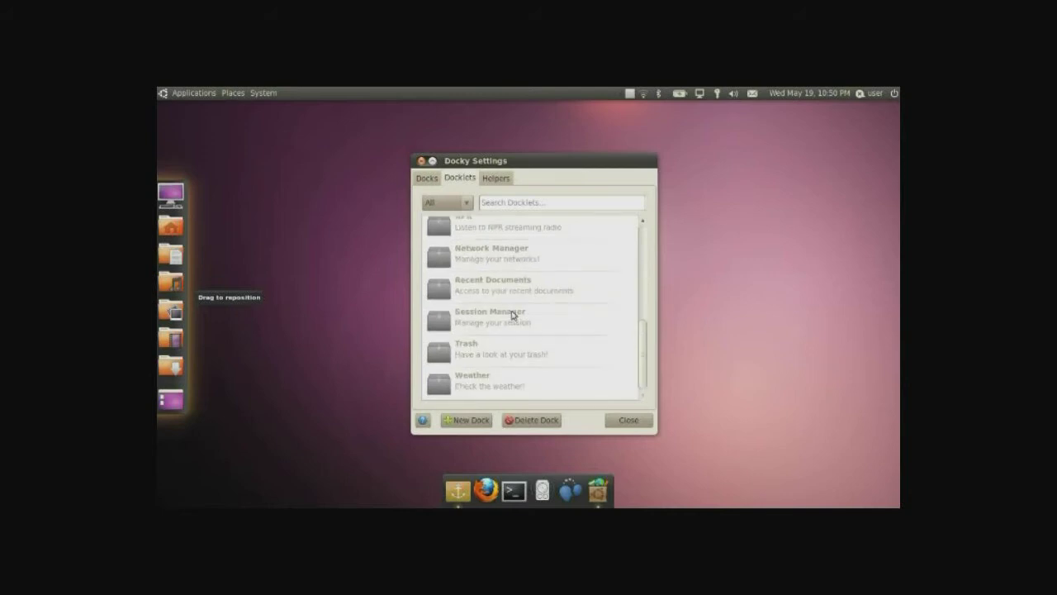
left_click(506, 342)
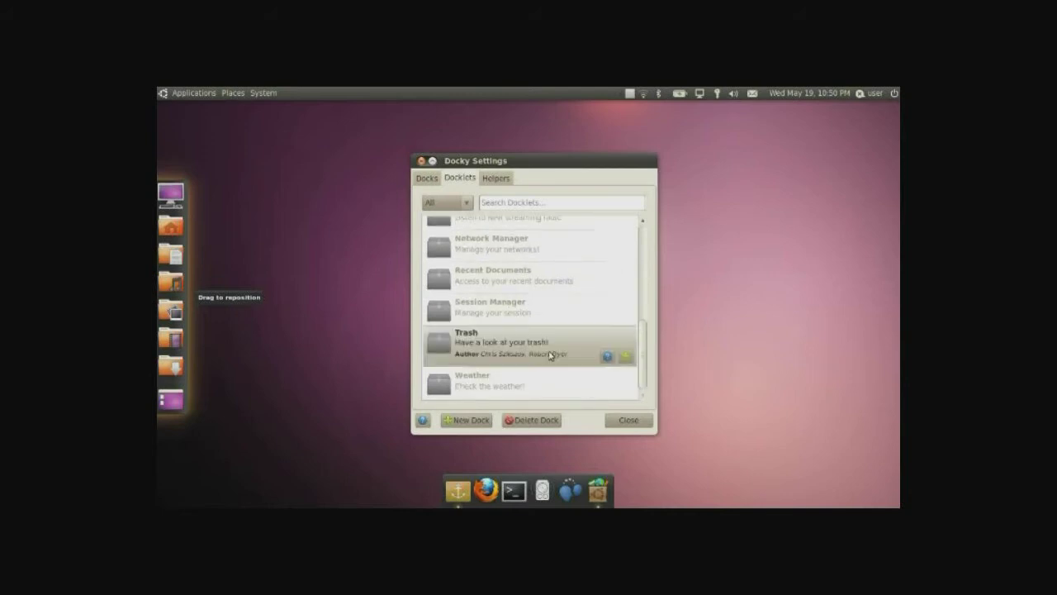
left_click(626, 356)
Add Session Manager to the bottom dock, then browse the CPU Monitor, Clock and GMail docklets
scroll(572, 351, "down", 4)
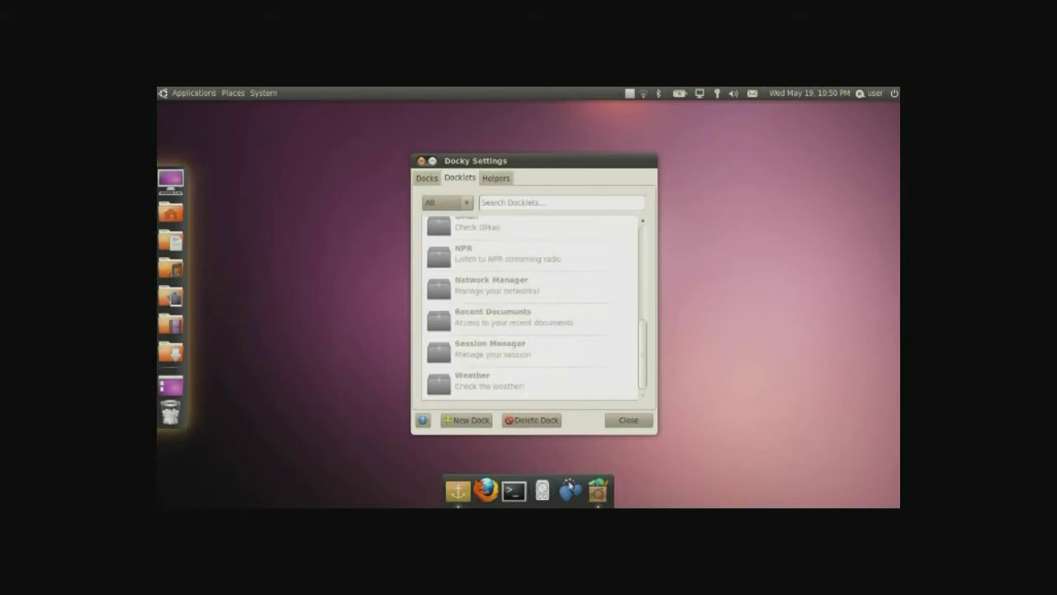
left_click(499, 353)
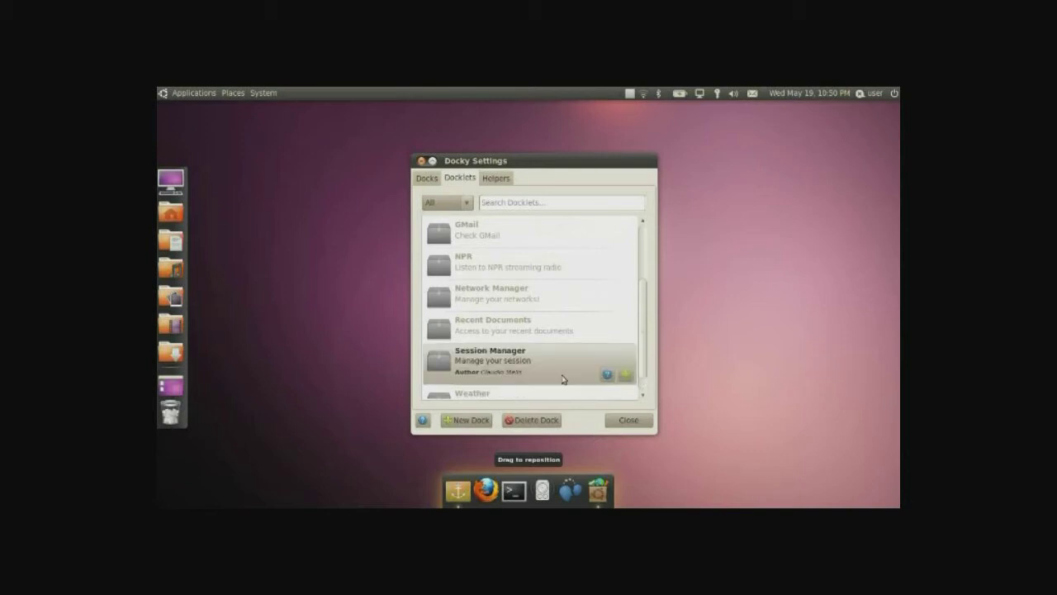
left_click(626, 378)
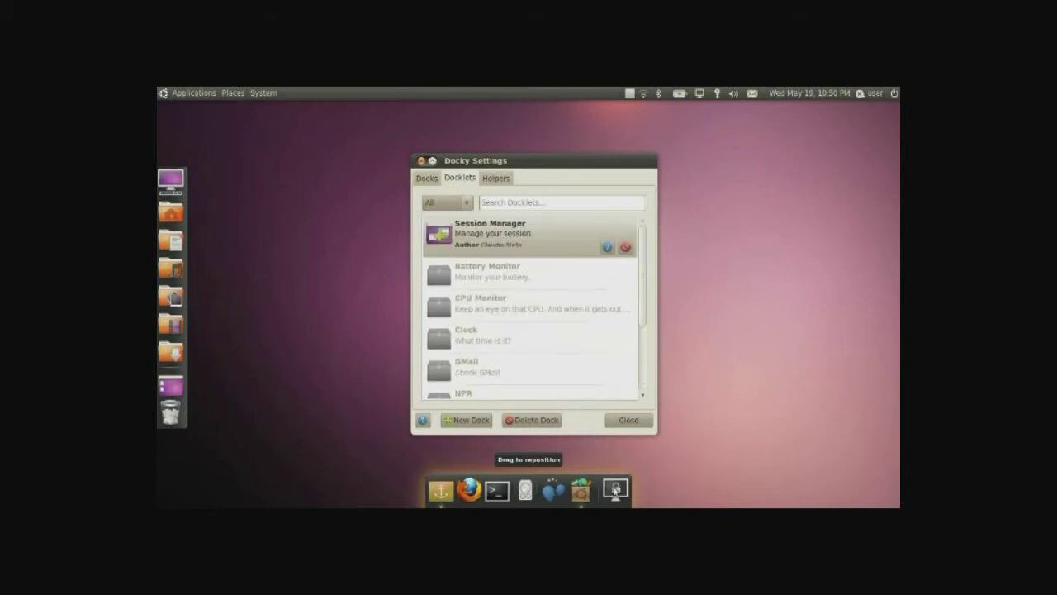
left_click(500, 296)
left_click(498, 343)
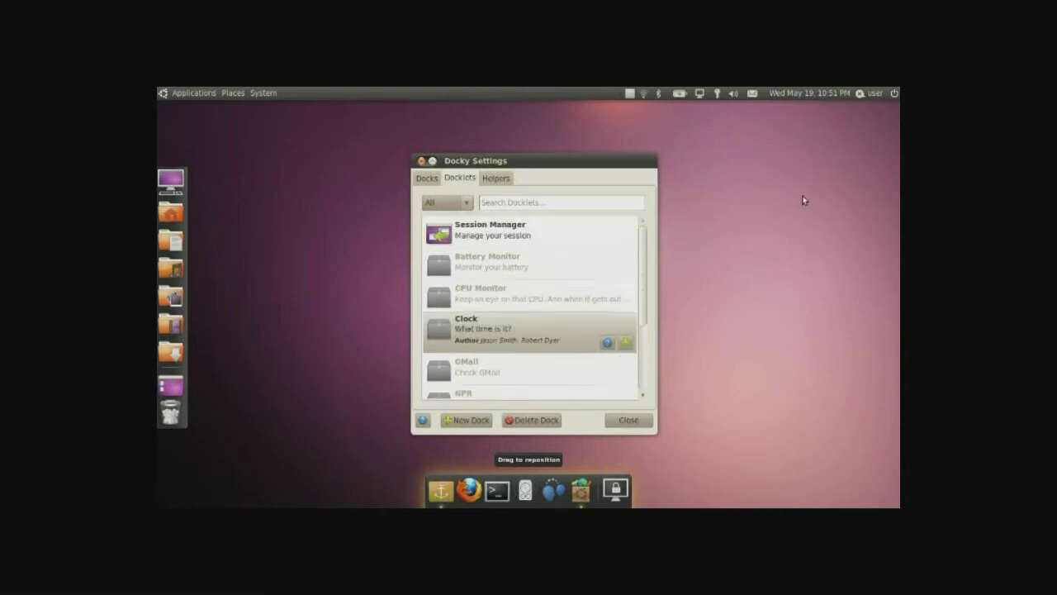
scroll(496, 359, "down", 3)
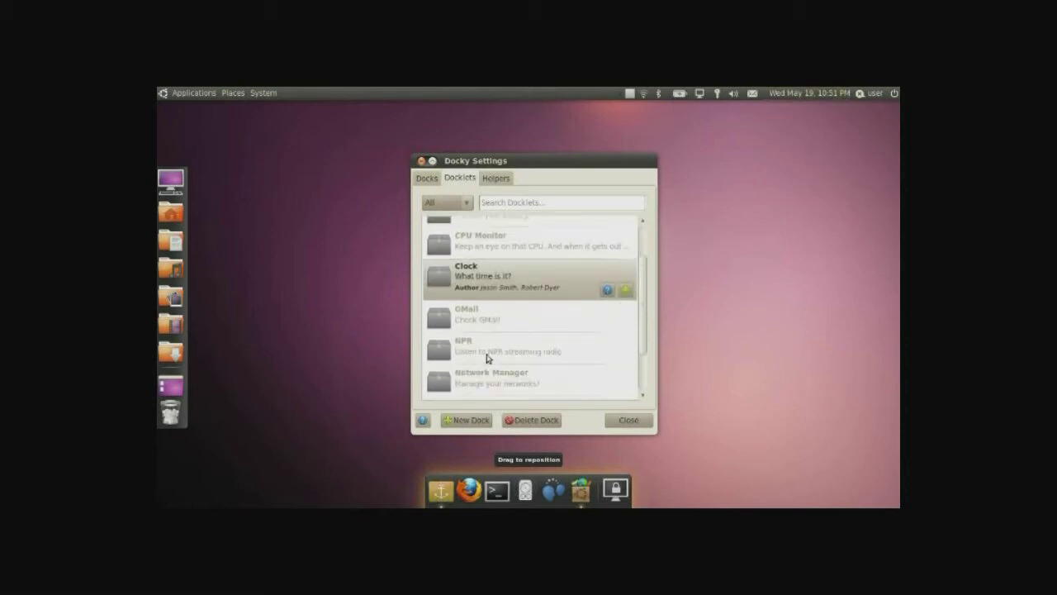
scroll(487, 358, "down", 1)
left_click(488, 292)
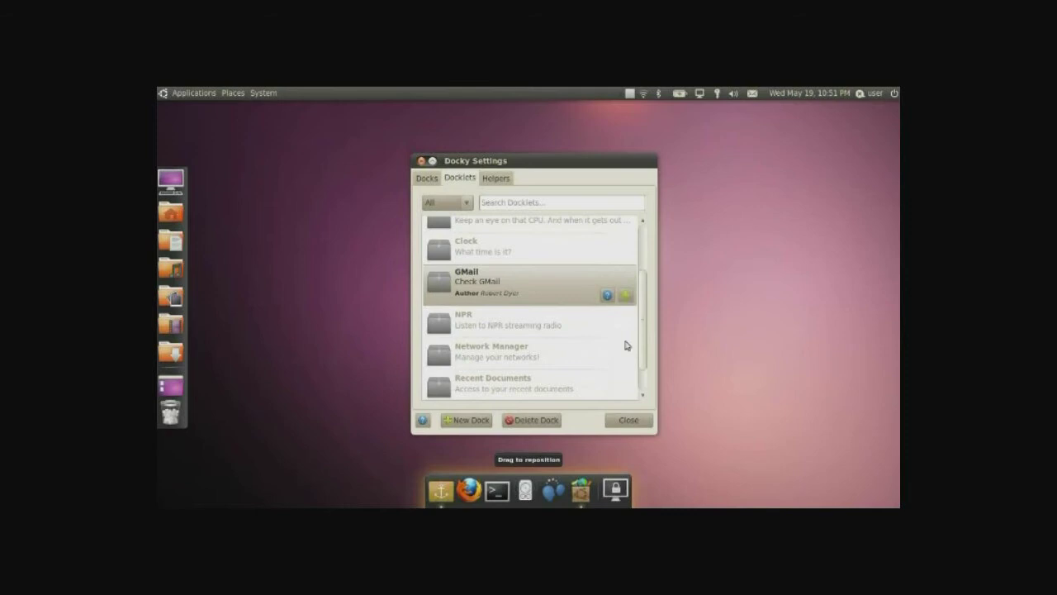
left_click(752, 94)
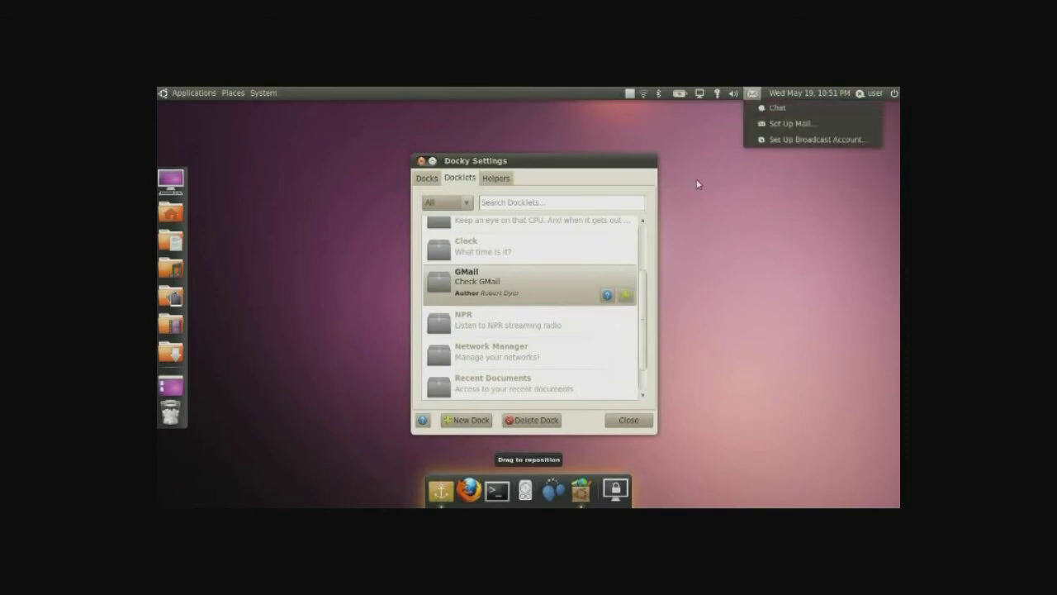
left_click(523, 316)
scroll(523, 316, "down", 1)
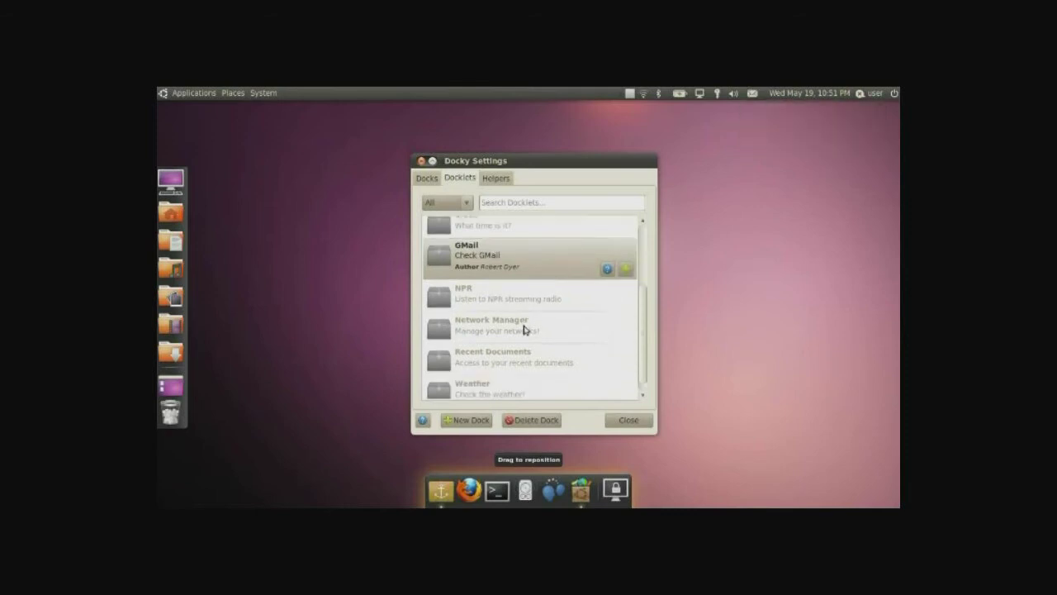
Target the left dock and add the Recent Documents docklet to it
mouse_move(554, 327)
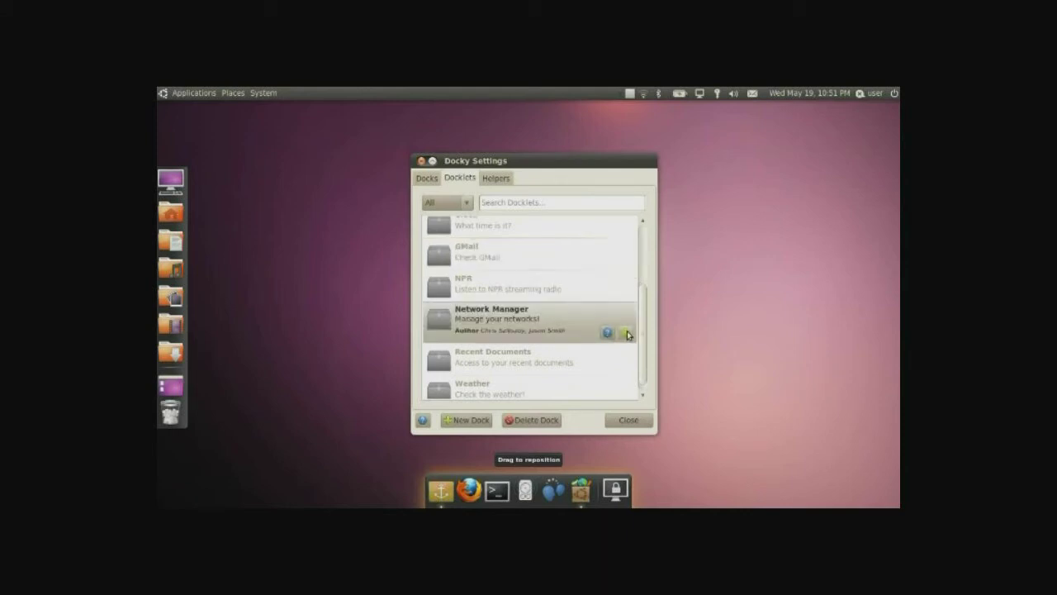
mouse_move(551, 360)
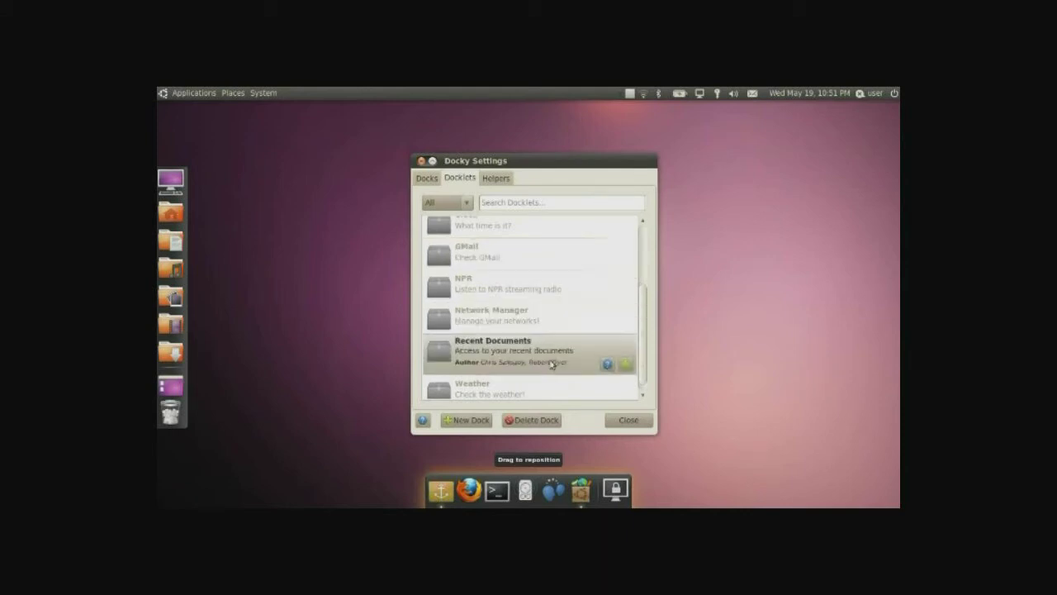
left_click(161, 267)
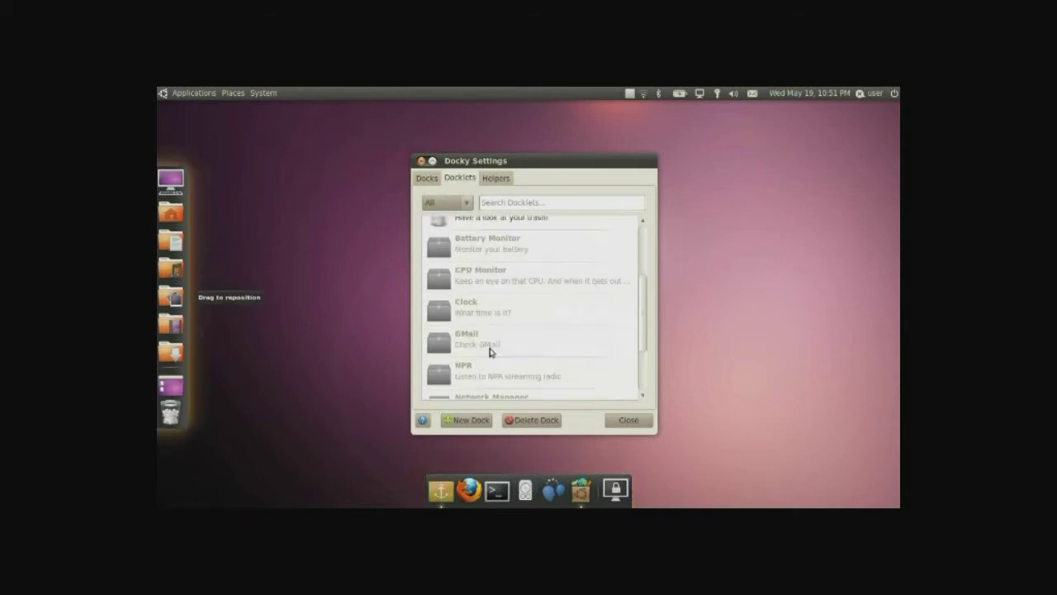
mouse_move(525, 354)
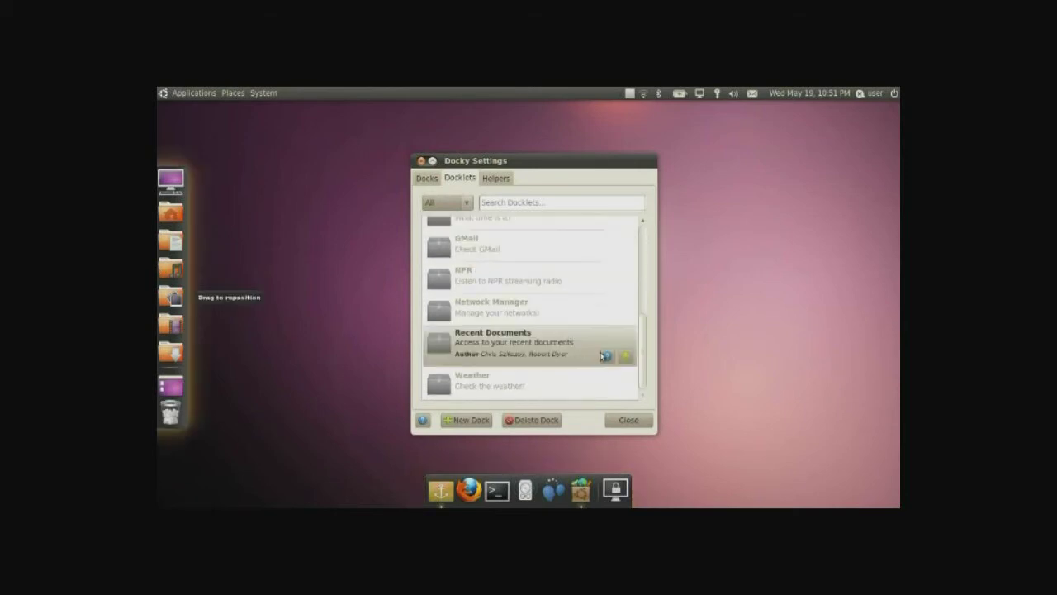
left_click(626, 355)
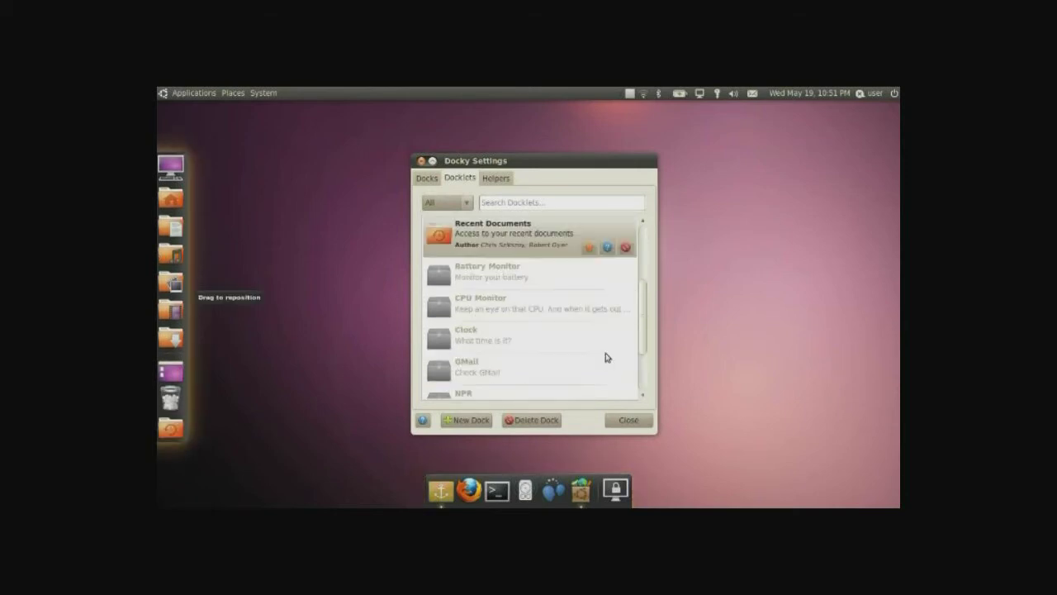
Reopen Docky settings and turn off icon zoom for the left dock
left_click(629, 420)
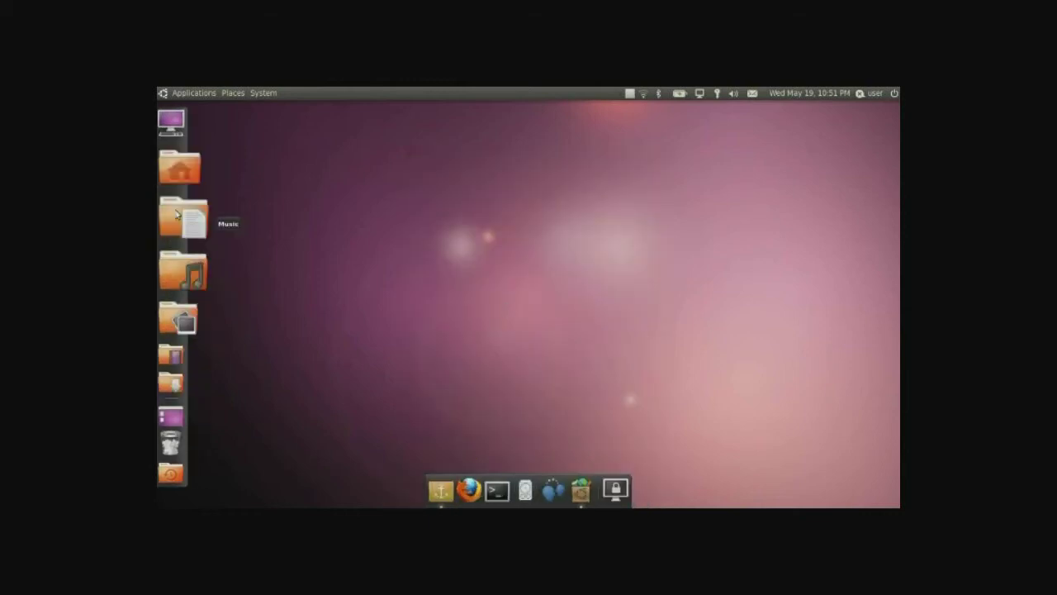
left_click(443, 489)
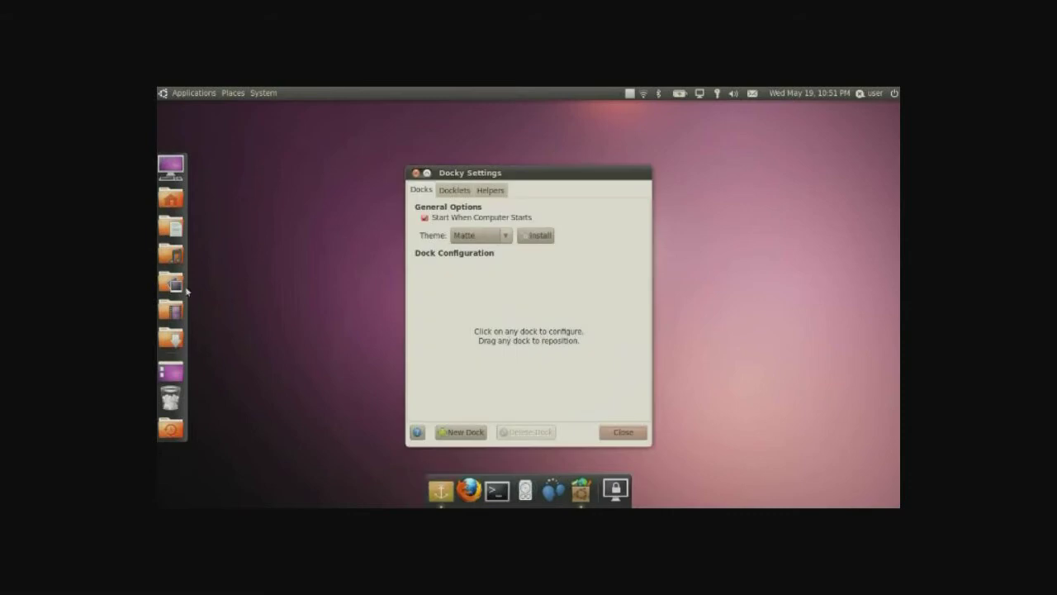
left_click(187, 291)
left_click(425, 308)
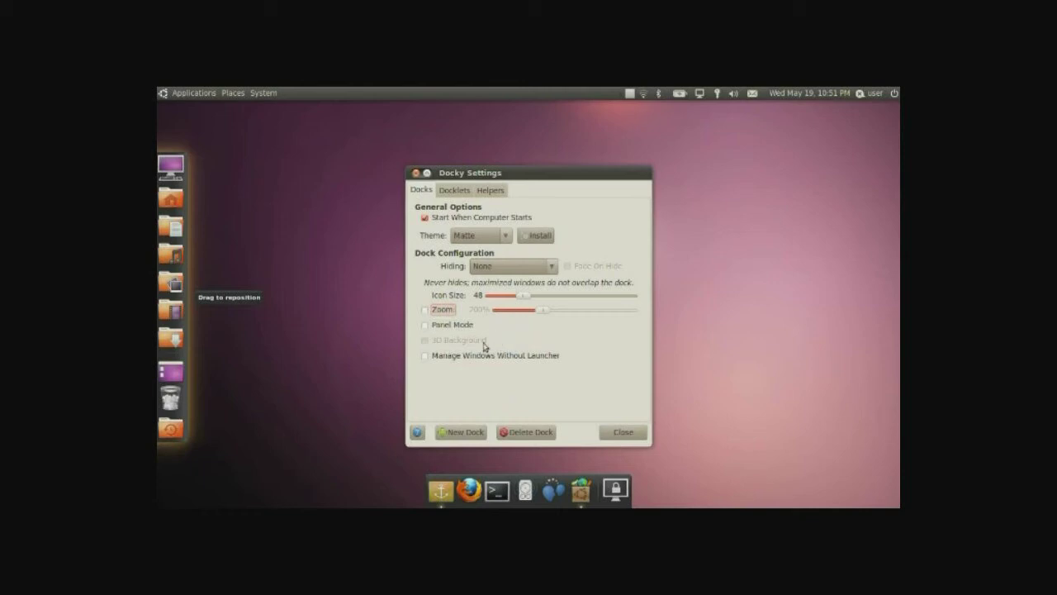
For the bottom dock, show unpinned windows, enable 3D background and apply the Air theme
left_click(525, 485)
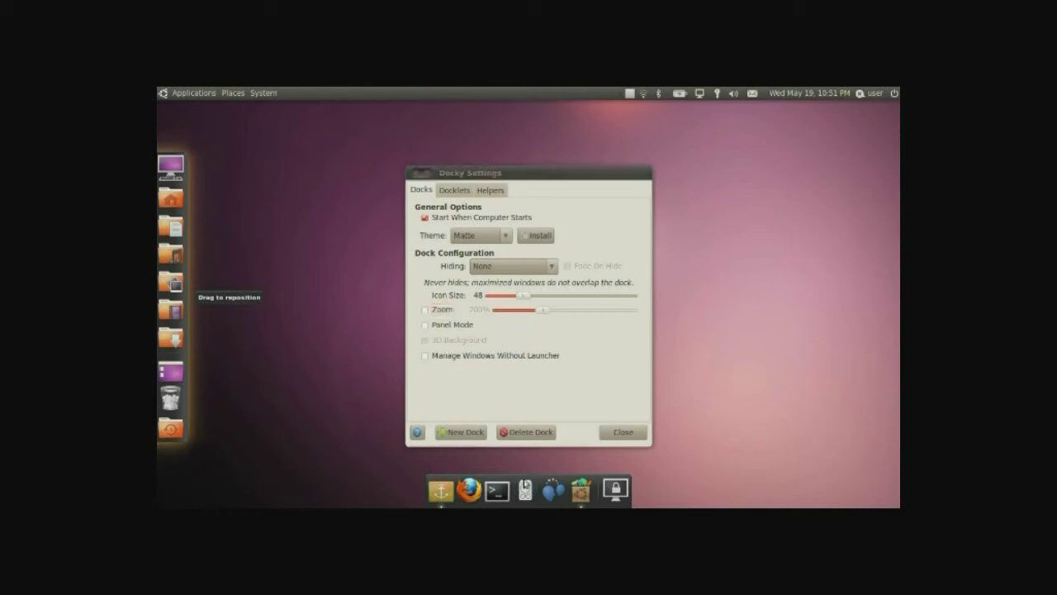
left_click(481, 366)
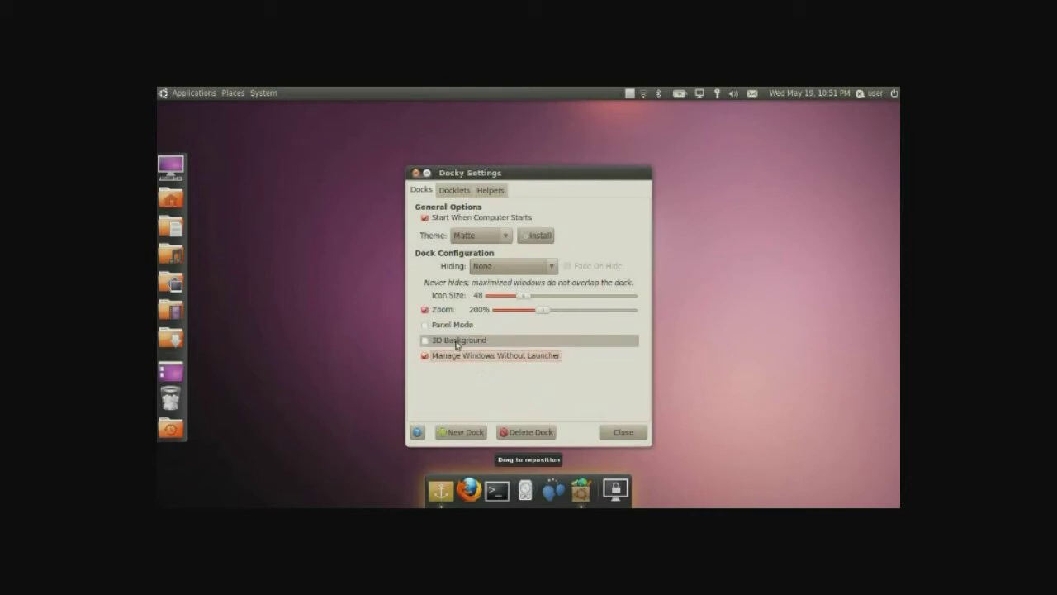
left_click(457, 344)
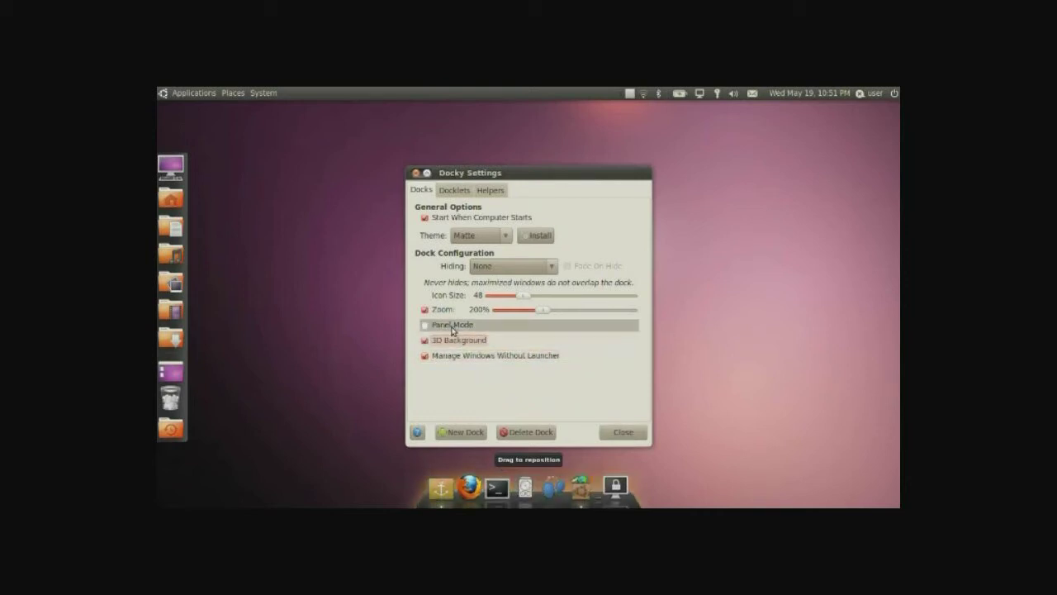
left_click(483, 236)
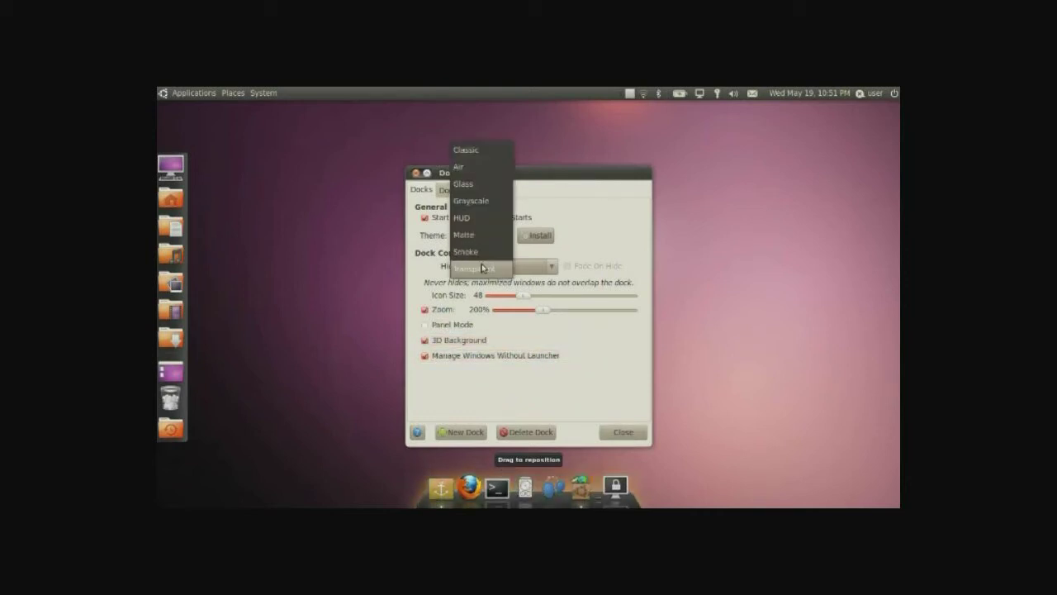
left_click(484, 268)
left_click(486, 236)
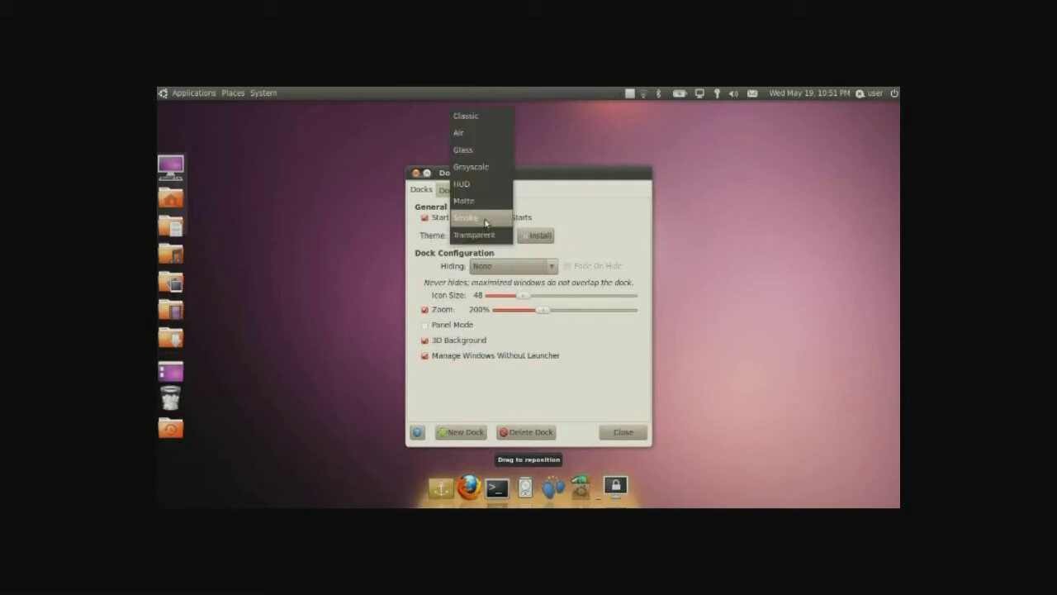
left_click(485, 223)
left_click(486, 238)
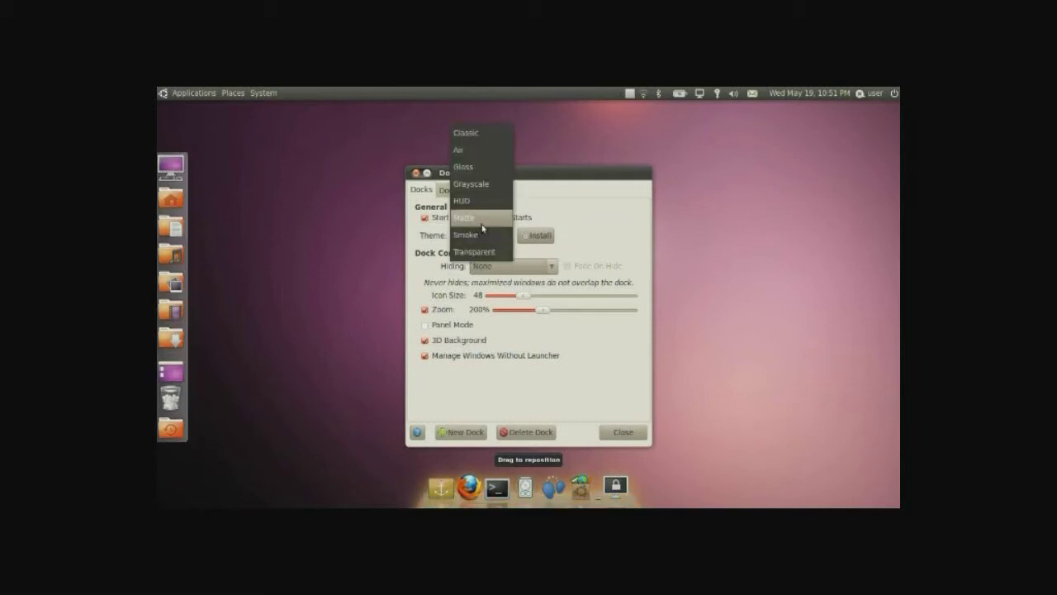
left_click(479, 154)
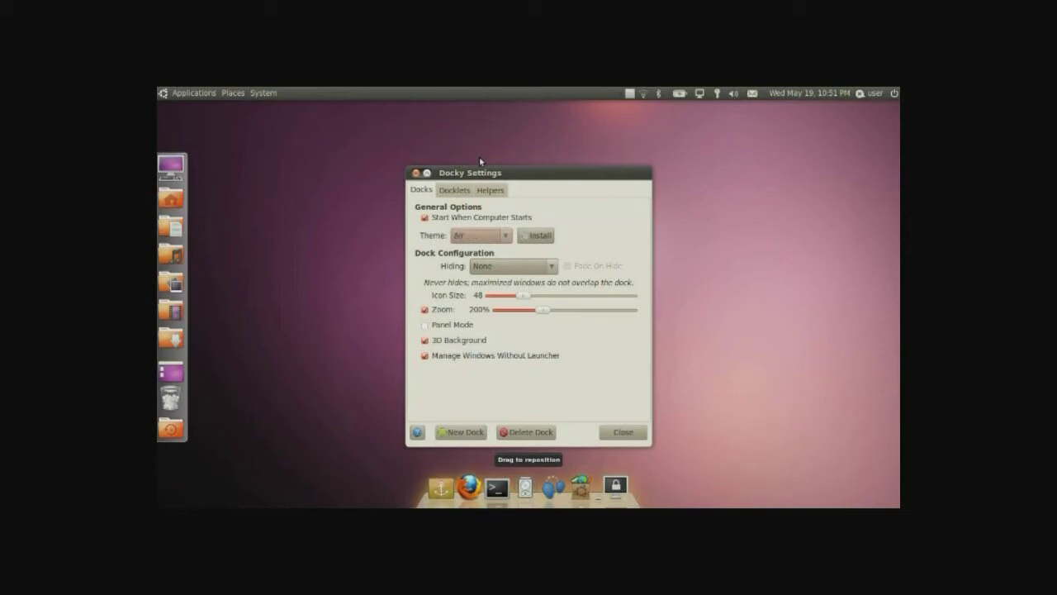
left_click(623, 432)
left_click_drag(683, 301, 385, 505)
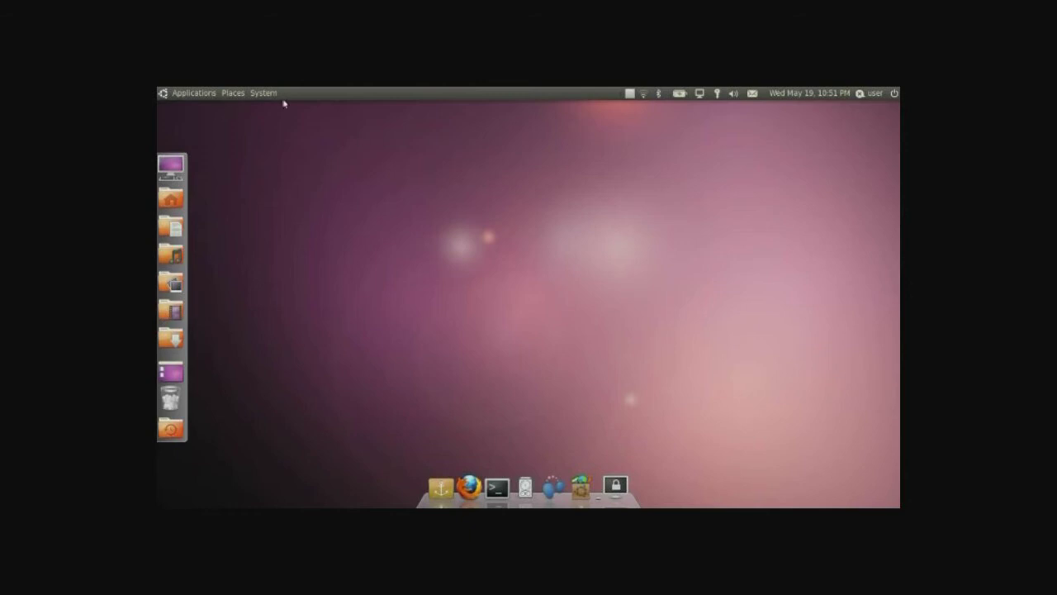
Open the desktop background settings and browse to the home folder in the Add dialog
right_click(604, 204)
left_click(652, 306)
left_click_drag(570, 147, 727, 129)
left_click(812, 374)
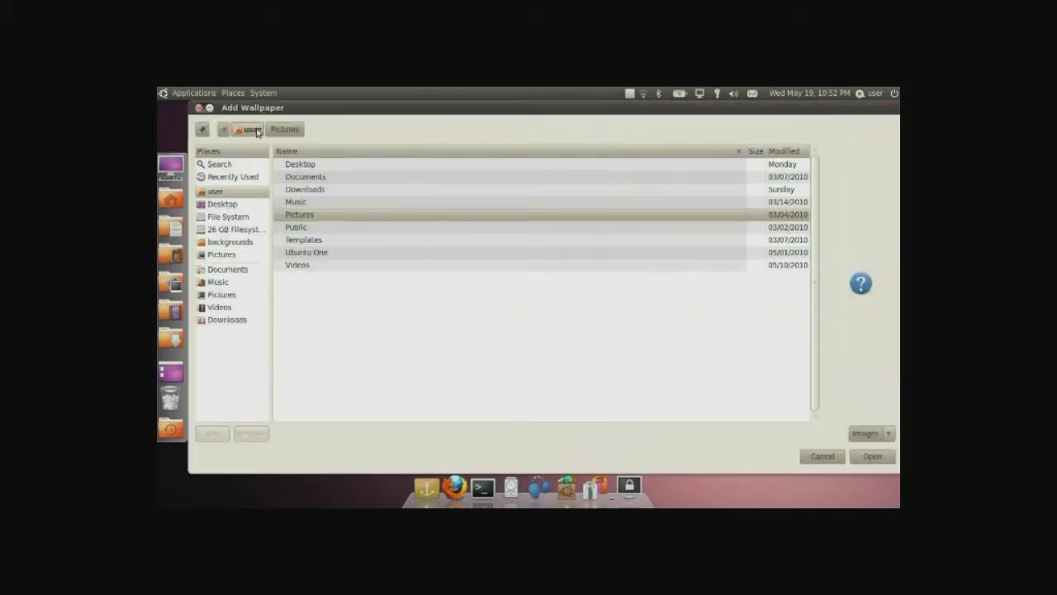
left_click(223, 129)
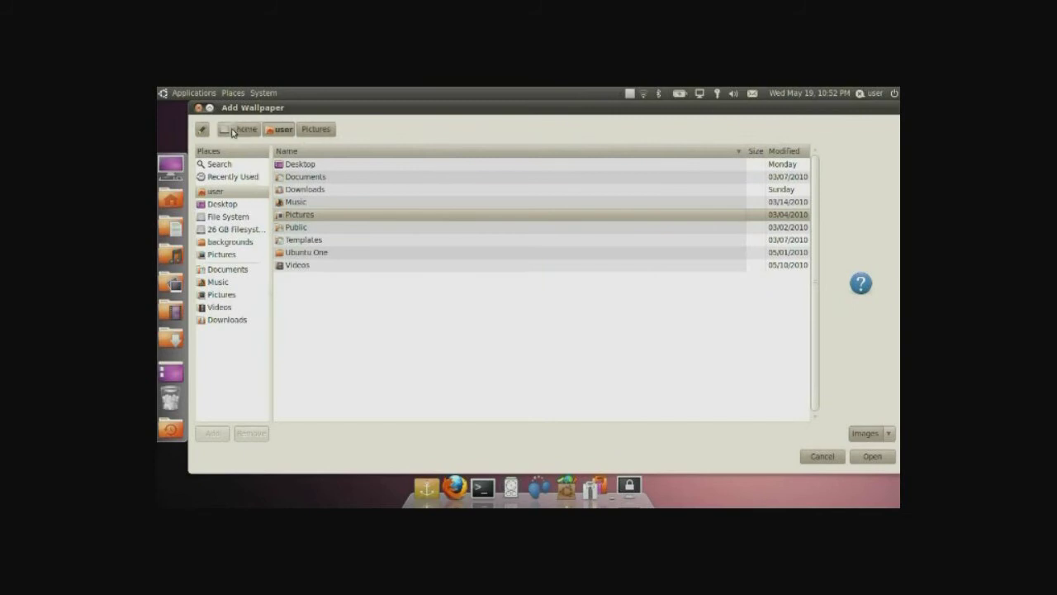
left_click(246, 129)
double_click(315, 166)
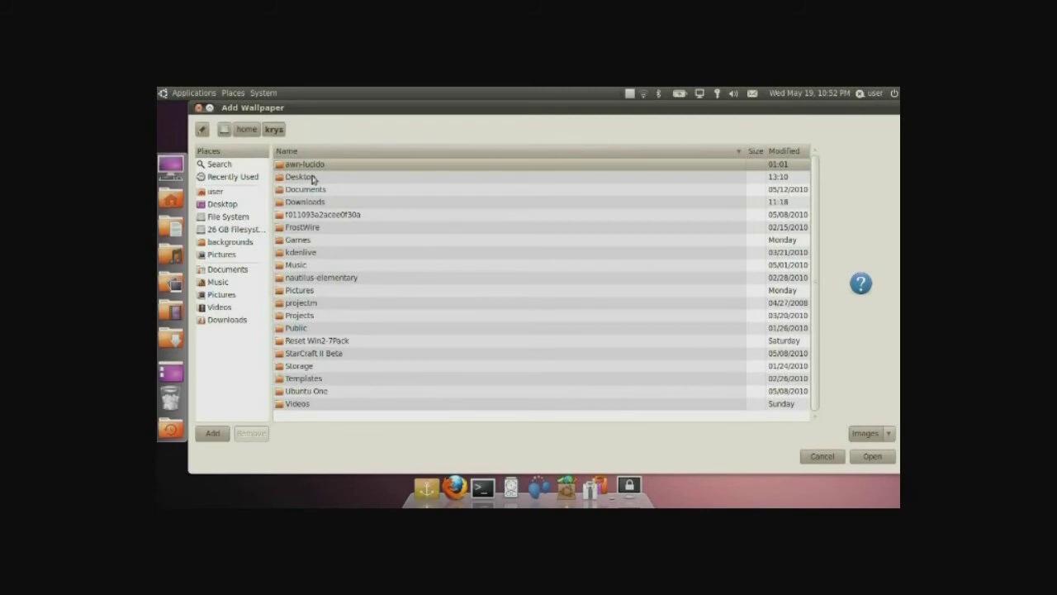
Show hidden files, open .walls/Ubuntu and add UbuntuSunlight.png as a background
key("ctrl+h")
type(".wal")
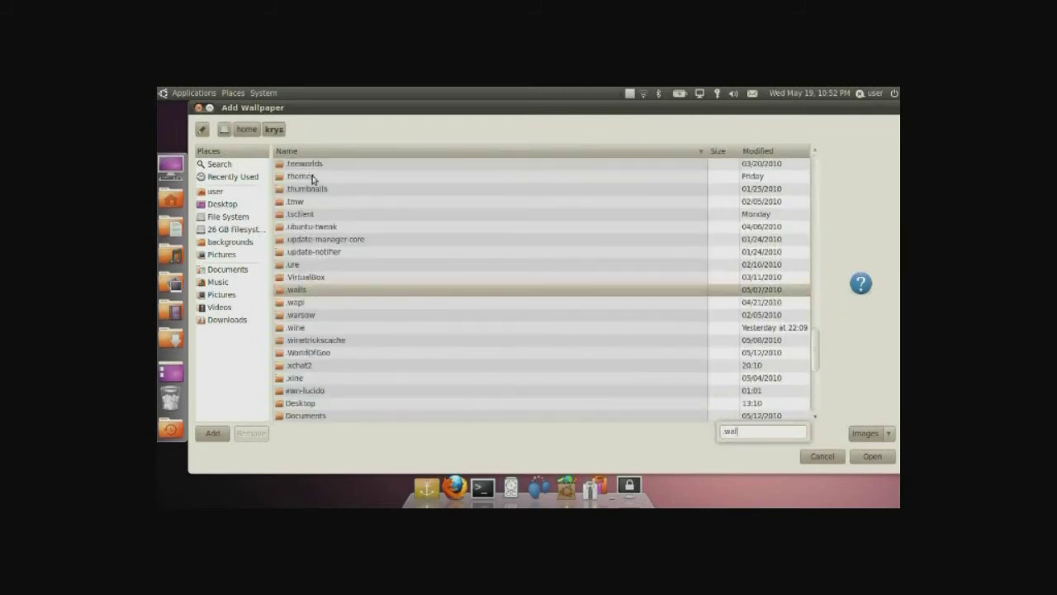
key("Return")
left_click(301, 227)
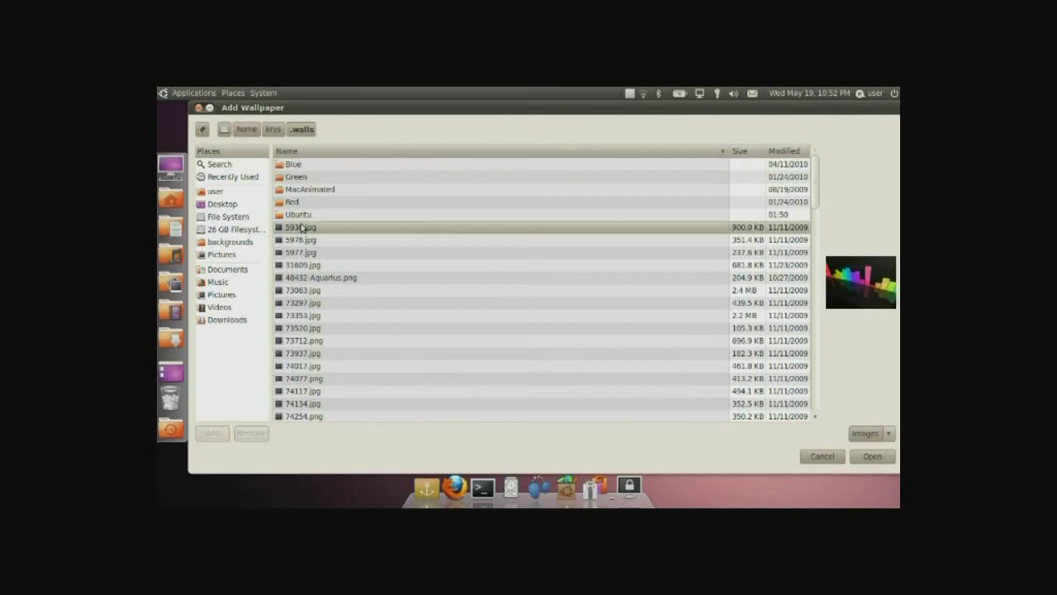
double_click(300, 215)
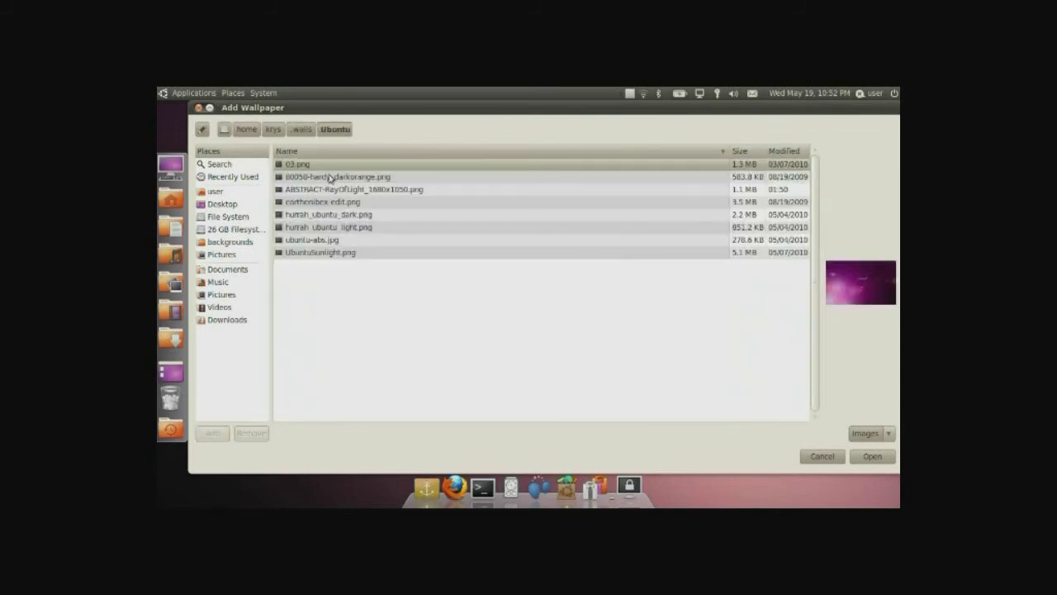
key("Down")
key("Down")
key("Down")
key("Down")
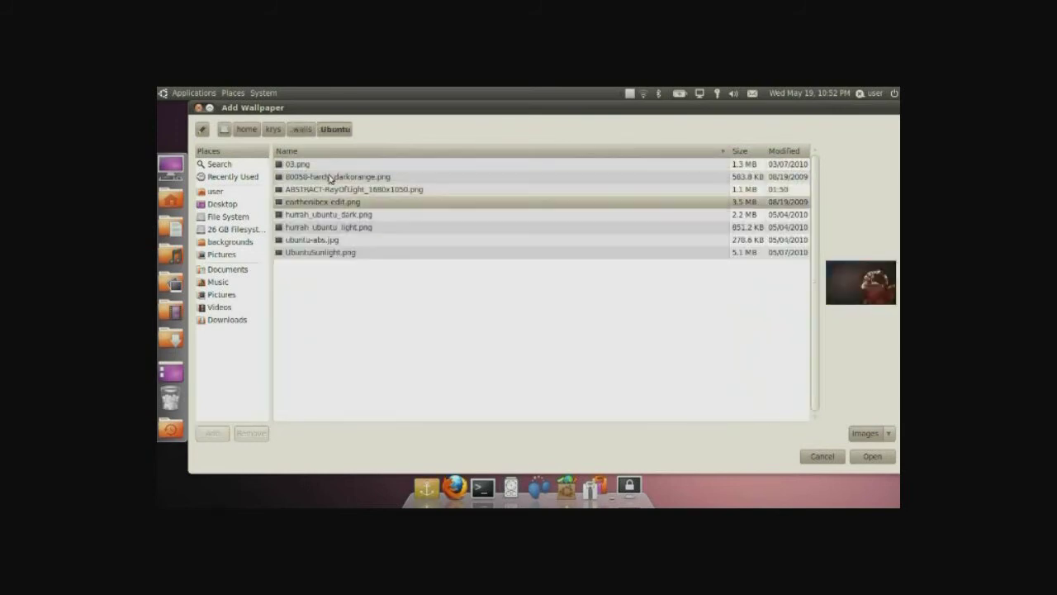
key("Down")
key("Down")
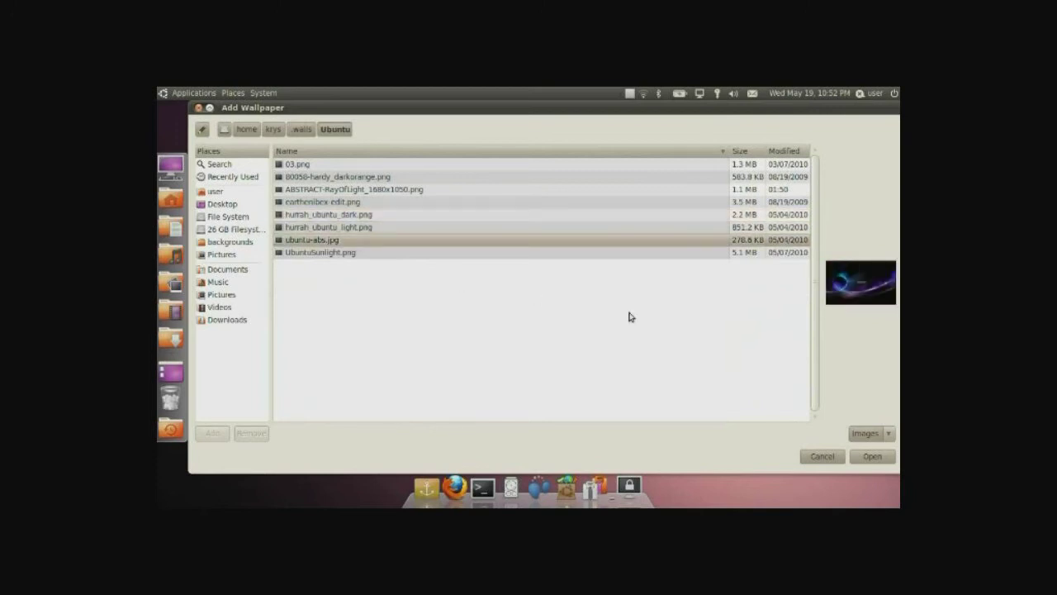
key("Down")
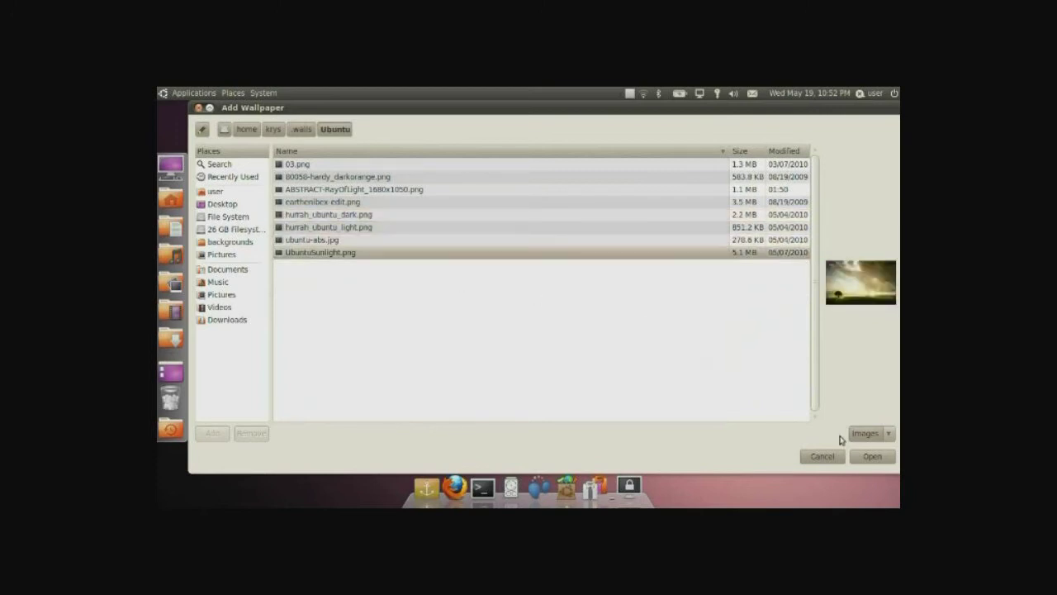
left_click(865, 457)
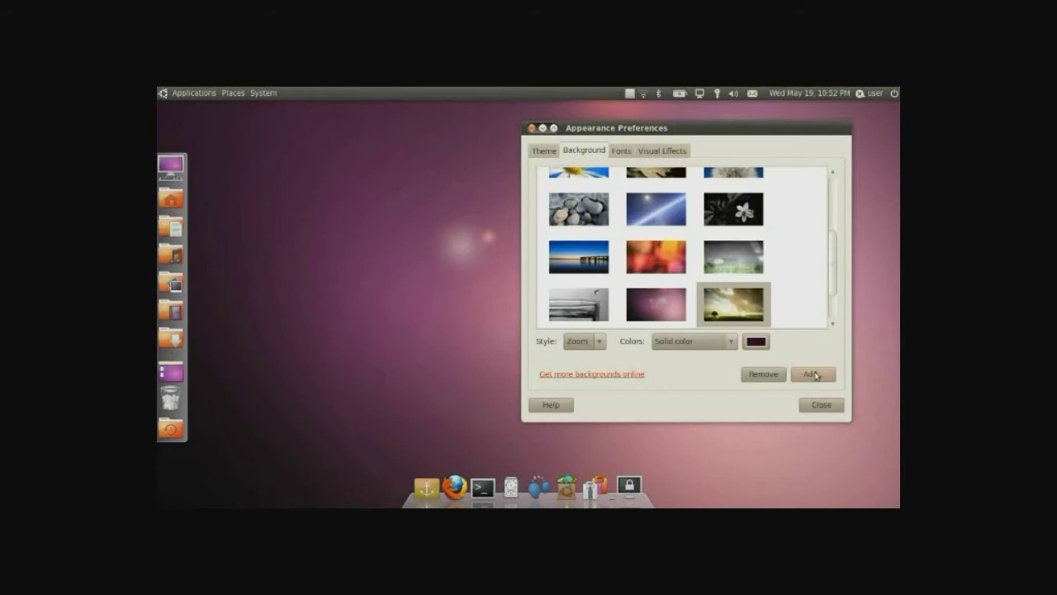
Apply the Wasp-Murrine theme from the Theme tab of Appearance Preferences
left_click_drag(617, 132, 625, 123)
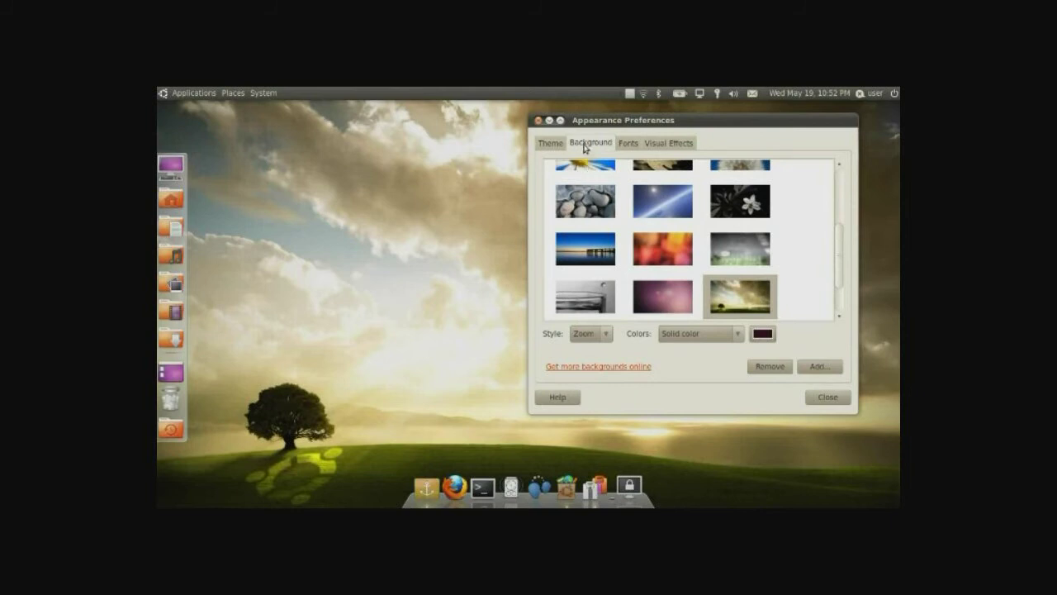
left_click(551, 143)
scroll(644, 207, "down", 2)
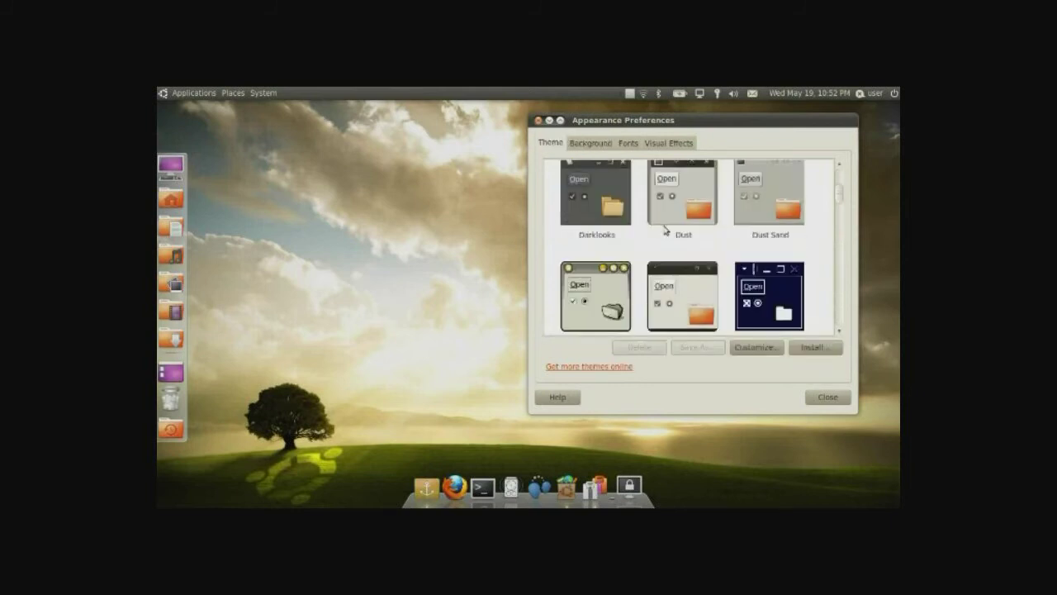
scroll(665, 231, "down", 10)
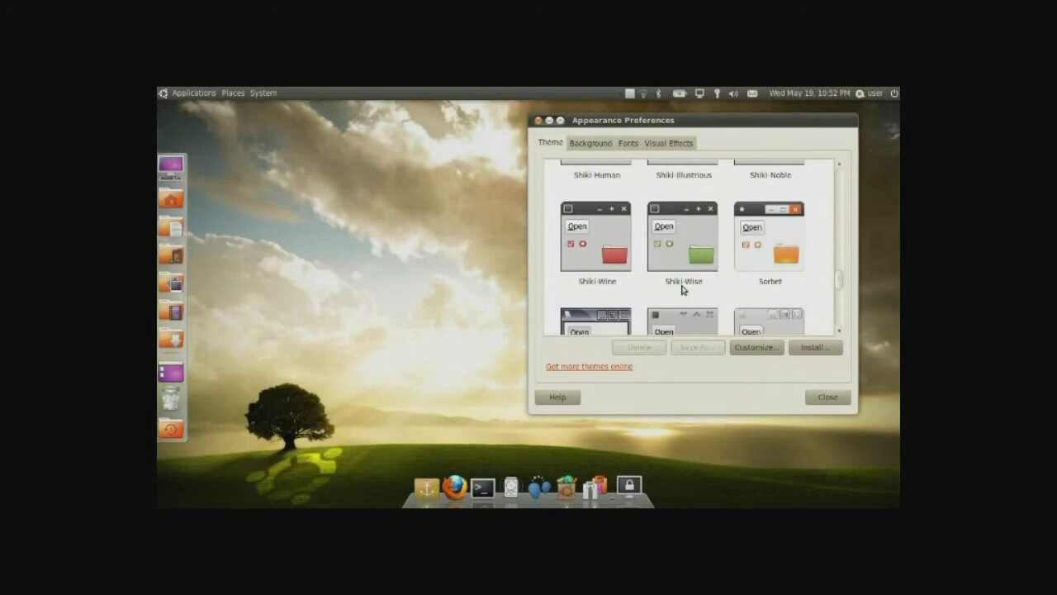
scroll(682, 290, "down", 5)
scroll(698, 264, "up", 2)
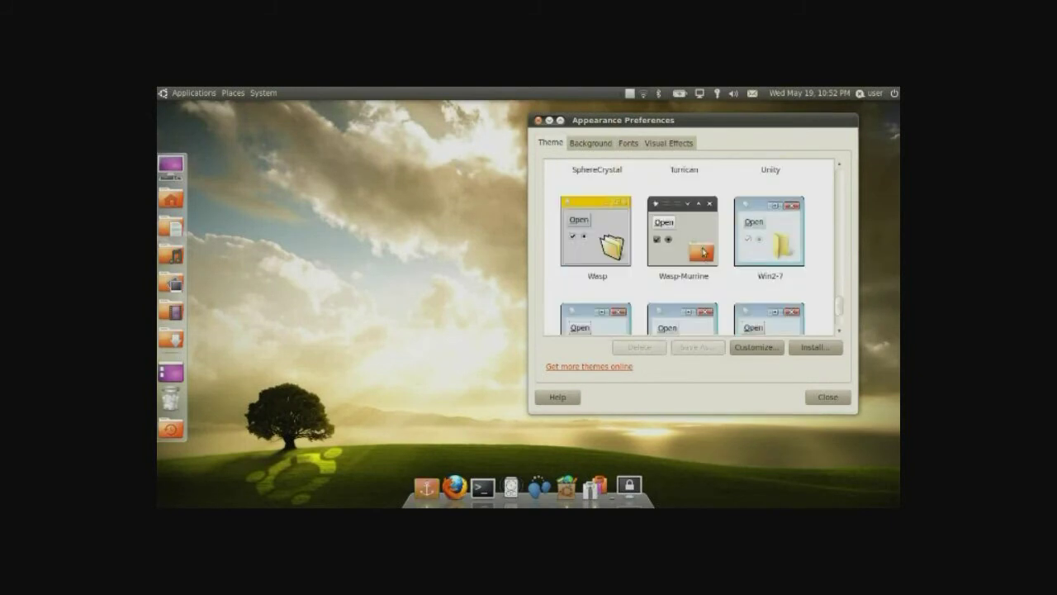
left_click(682, 240)
left_click_drag(816, 127, 700, 133)
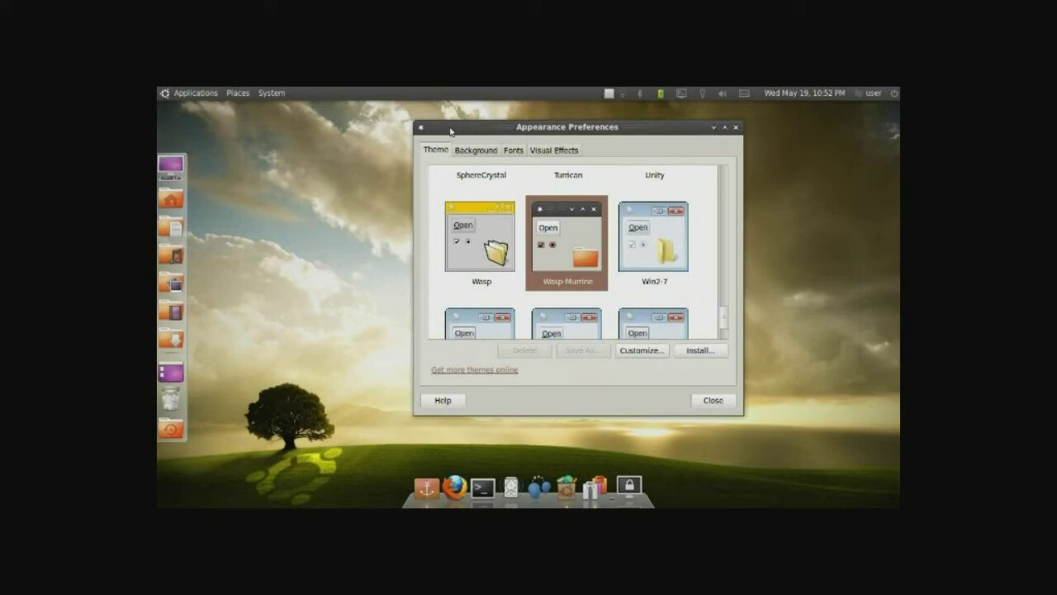
Enable Configuration Editor under System Tools in the menu editor
left_click(189, 95)
left_click(190, 92)
right_click(189, 92)
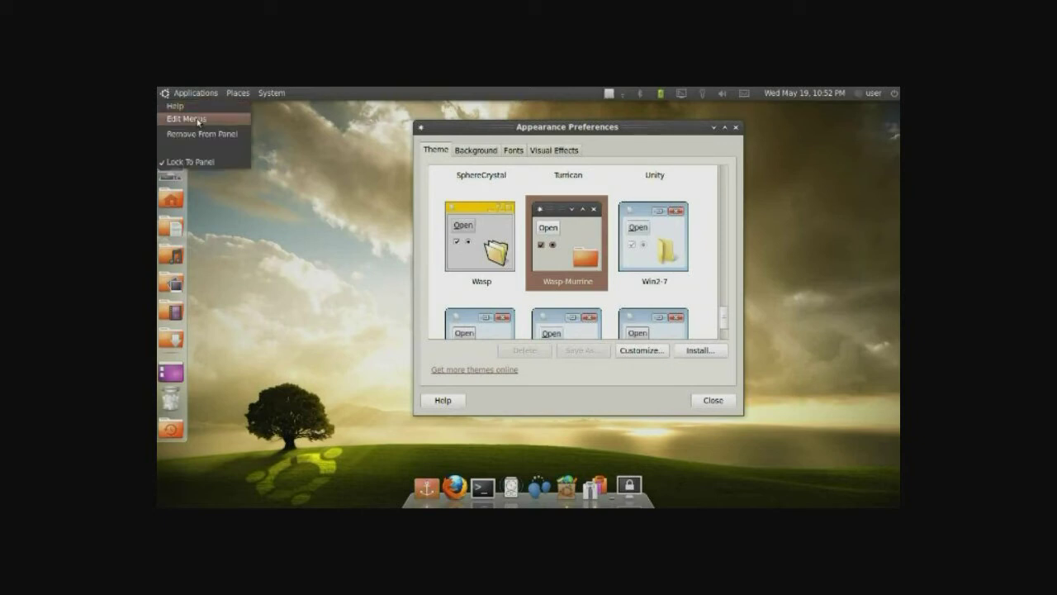
left_click(198, 120)
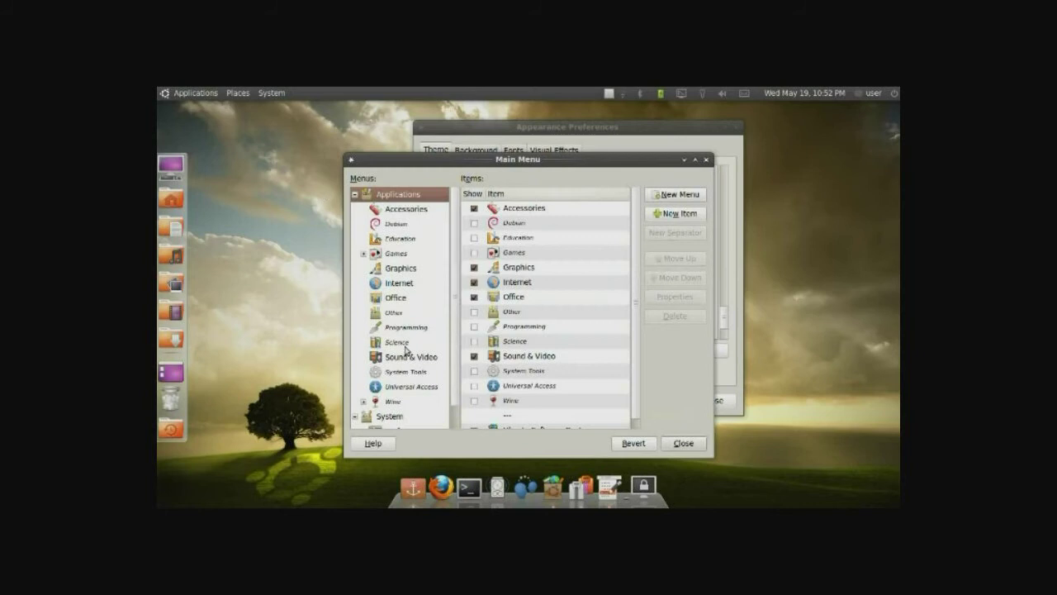
left_click(406, 371)
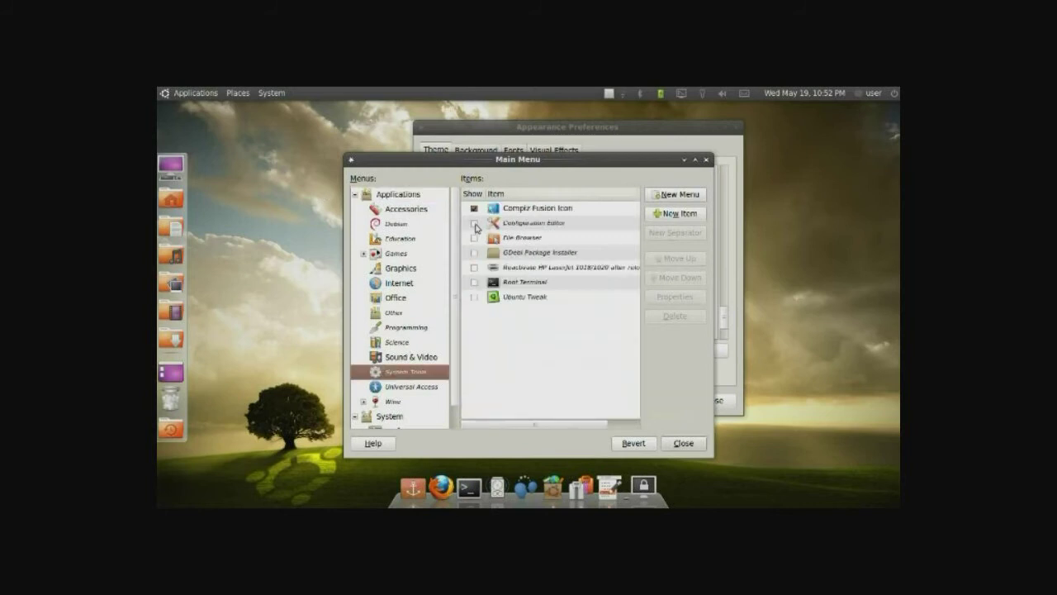
left_click(474, 223)
left_click(684, 446)
Browse the Applications menu to check System Tools, briefly reopening the menu editor
left_click(195, 92)
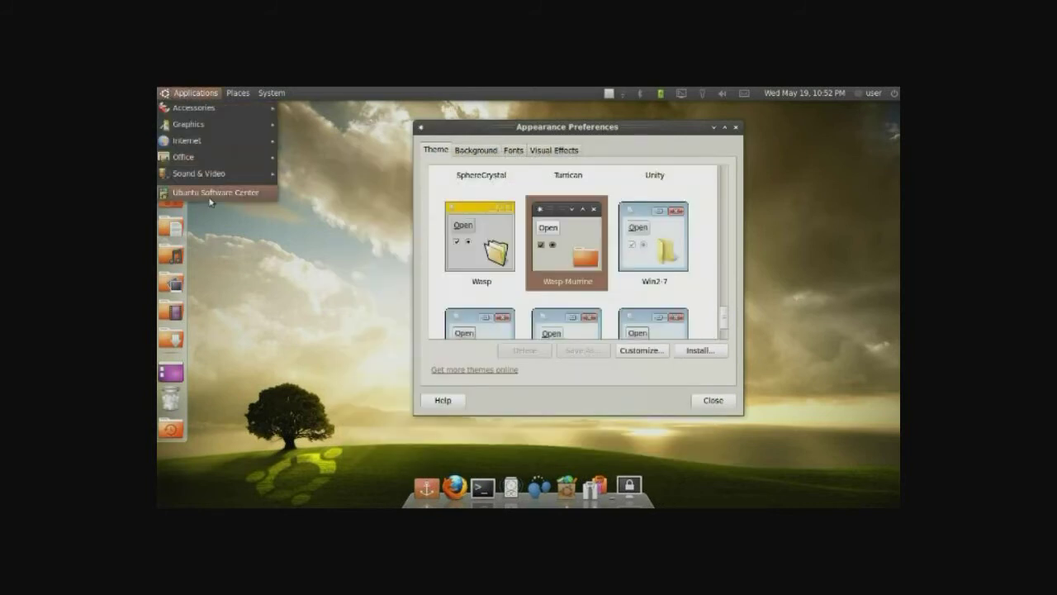
mouse_move(224, 171)
left_click(178, 92)
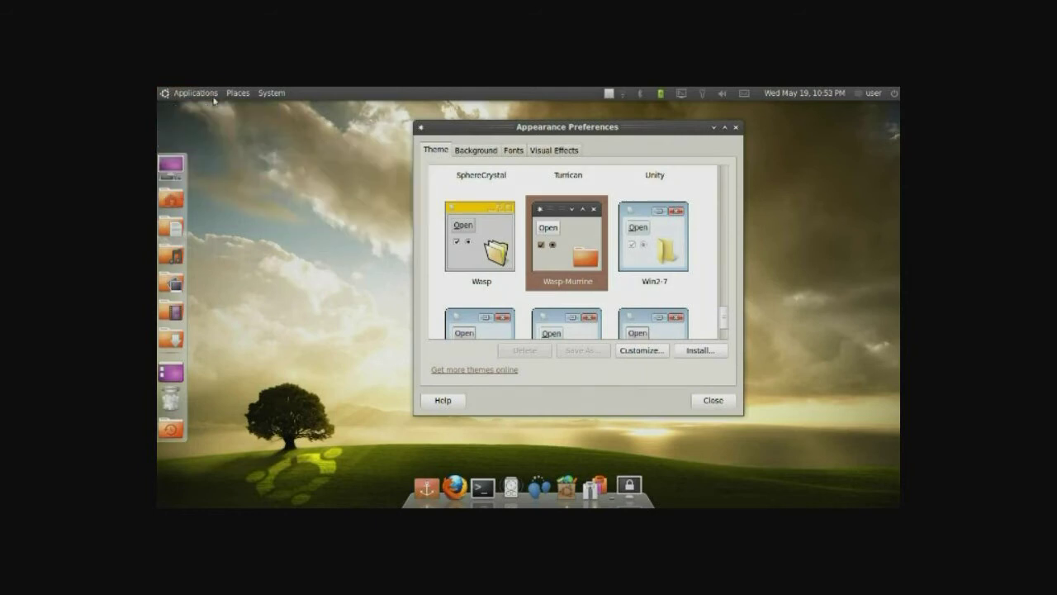
left_click(179, 93)
left_click(178, 92)
right_click(178, 92)
left_click(186, 118)
key("Escape")
left_click(195, 93)
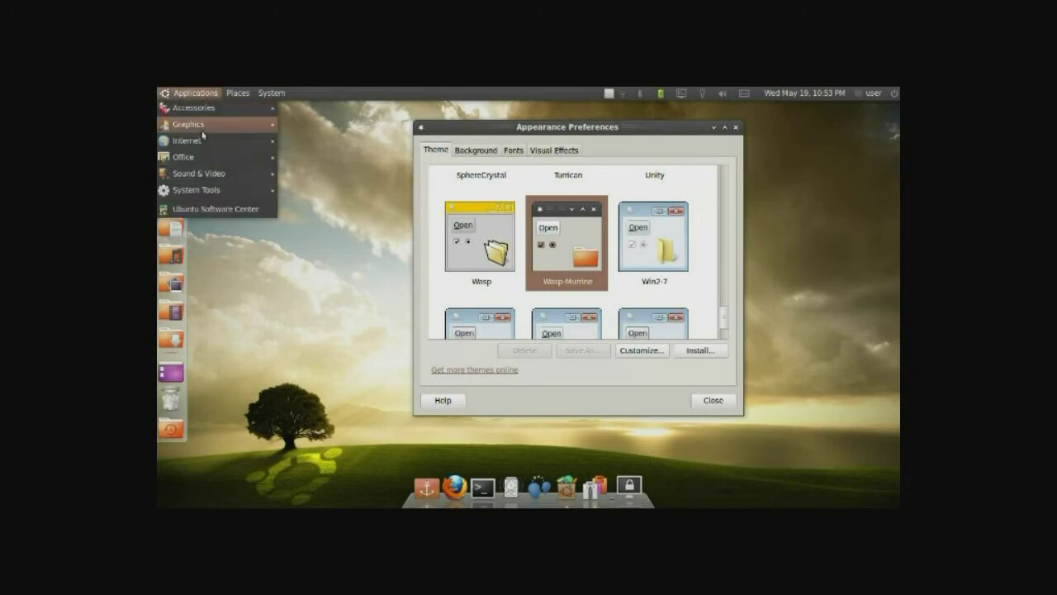
Launch Configuration Editor, expand apps and browse the nautilus desktop settings
mouse_move(233, 190)
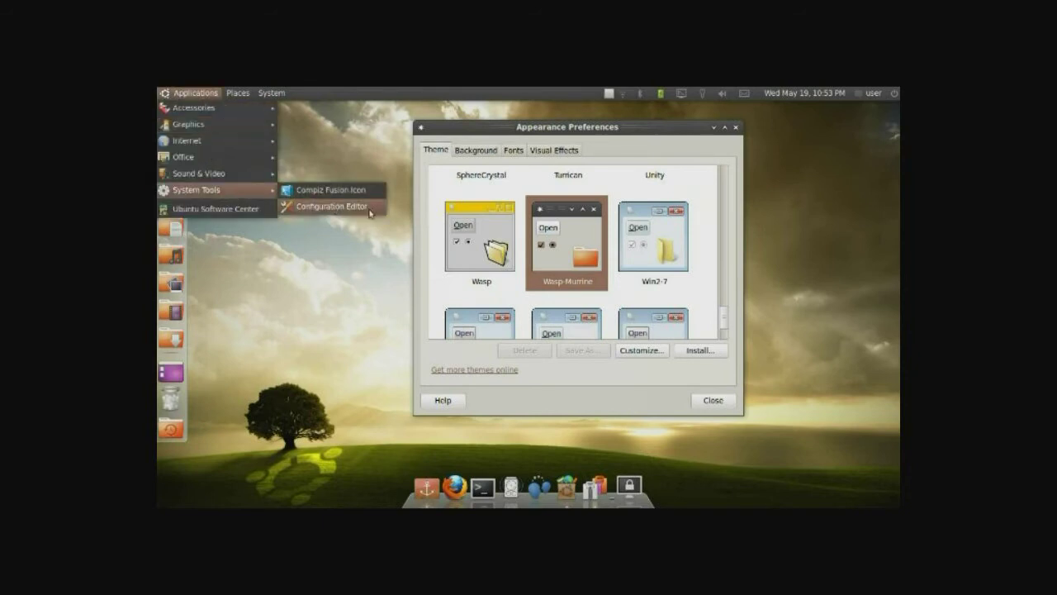
left_click(370, 213)
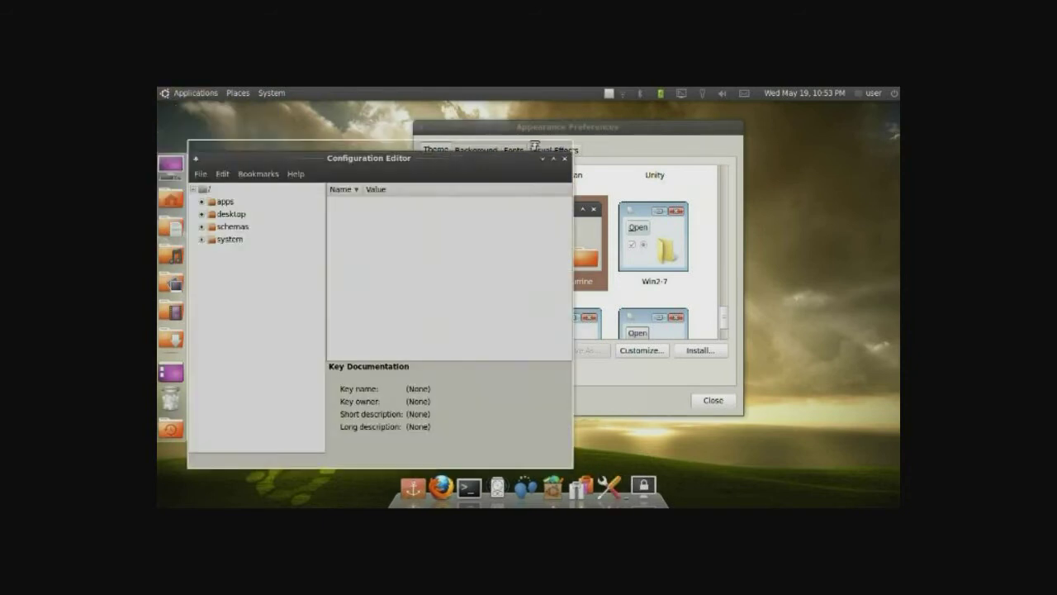
left_click_drag(415, 155, 483, 148)
left_click(270, 196)
left_click(269, 195)
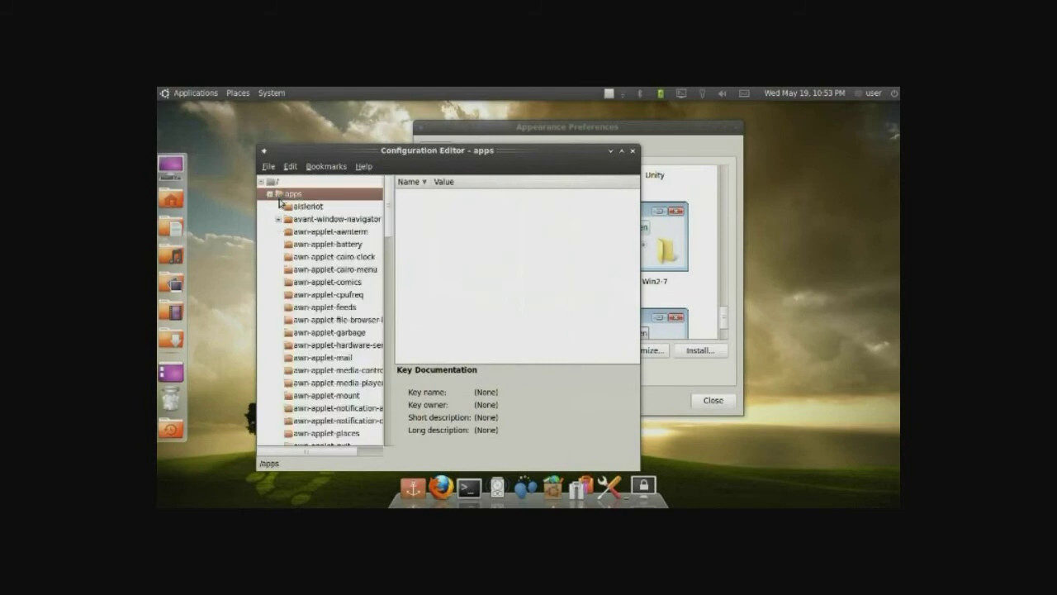
left_click(295, 220)
type("nau")
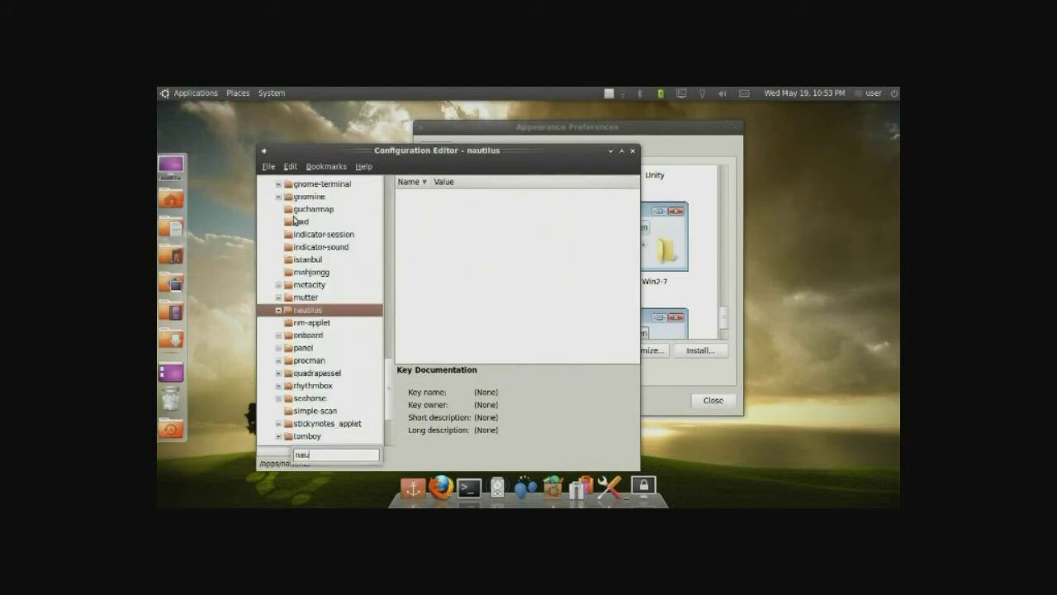
key("Right")
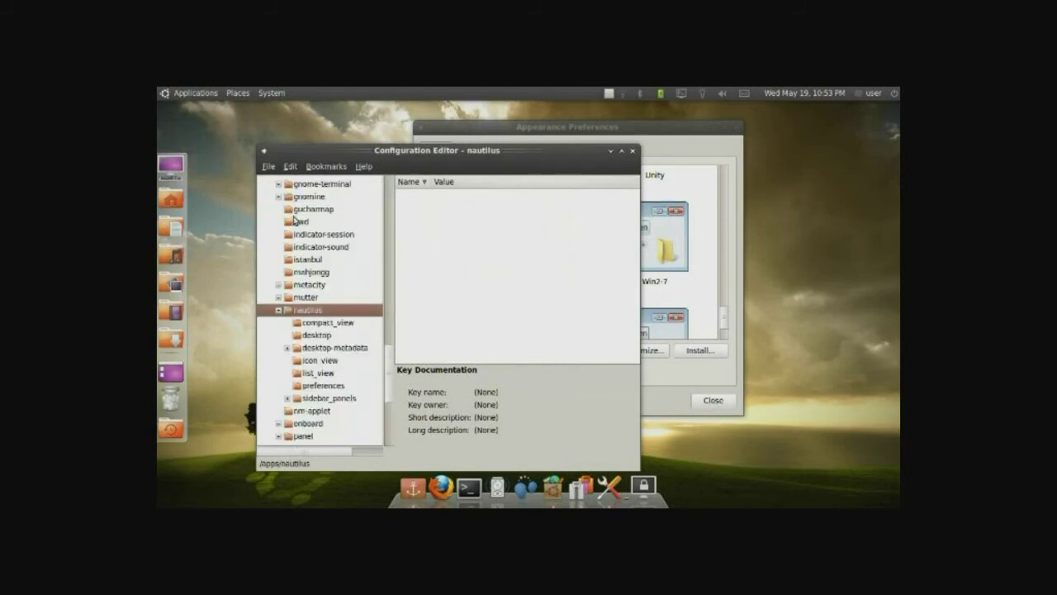
left_click(330, 335)
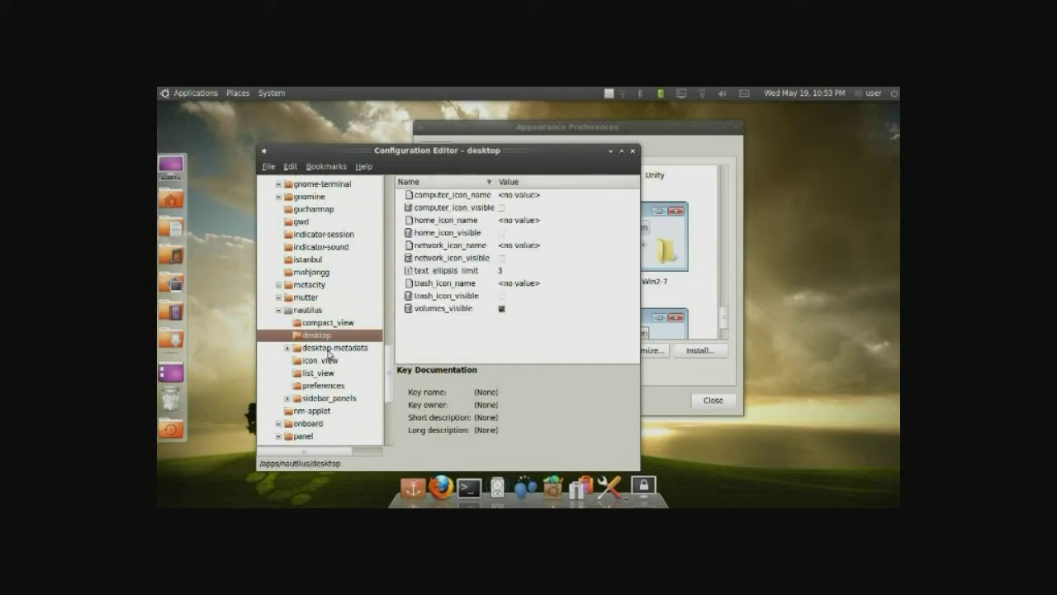
left_click(278, 311)
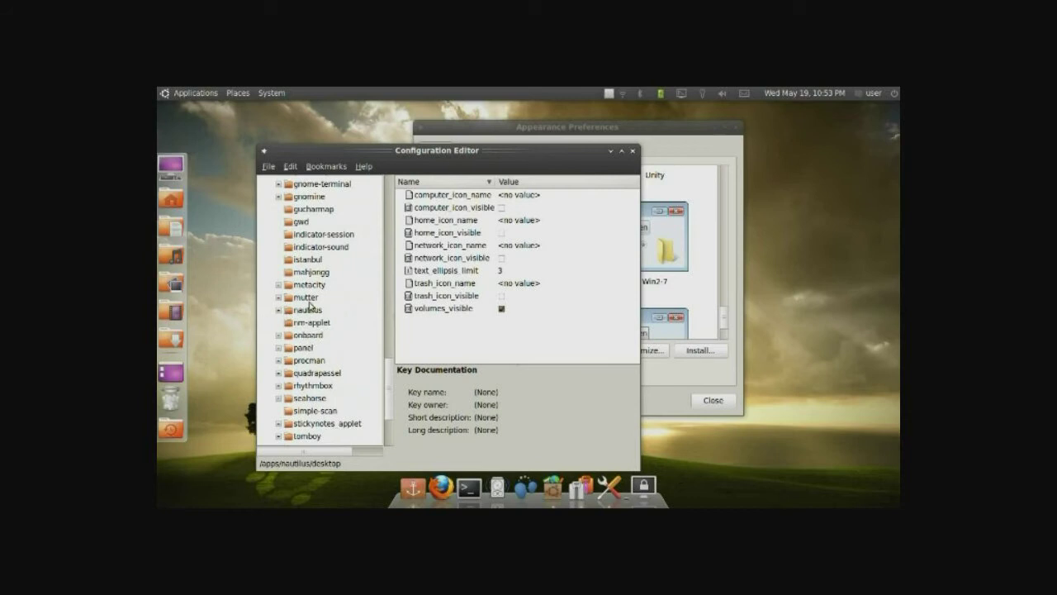
Open apps > metacity > general, widen the window and view button_layout's documentation
left_click(307, 273)
left_click(307, 285)
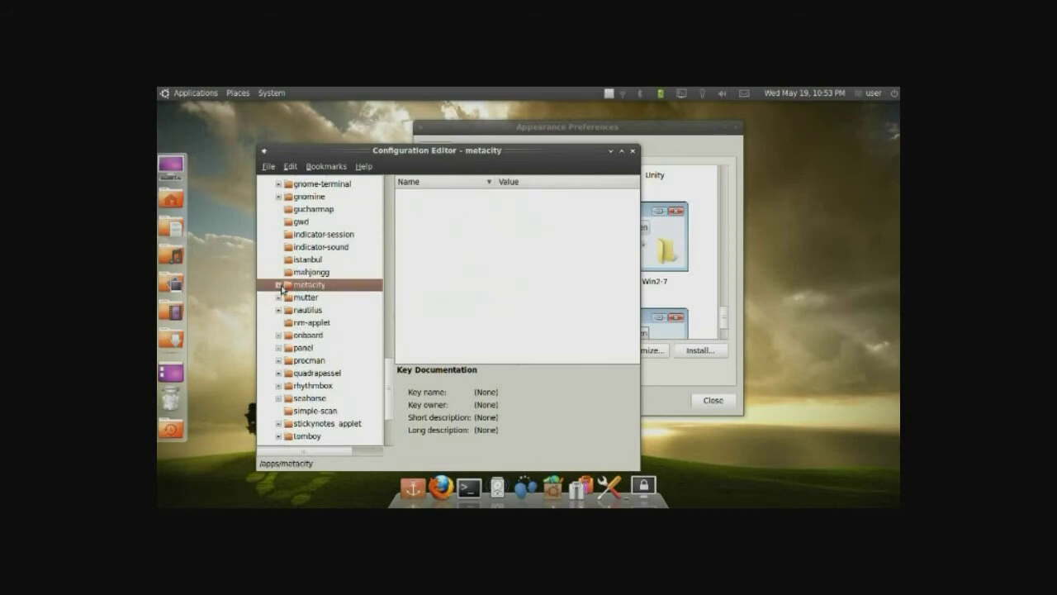
left_click(278, 284)
left_click(311, 298)
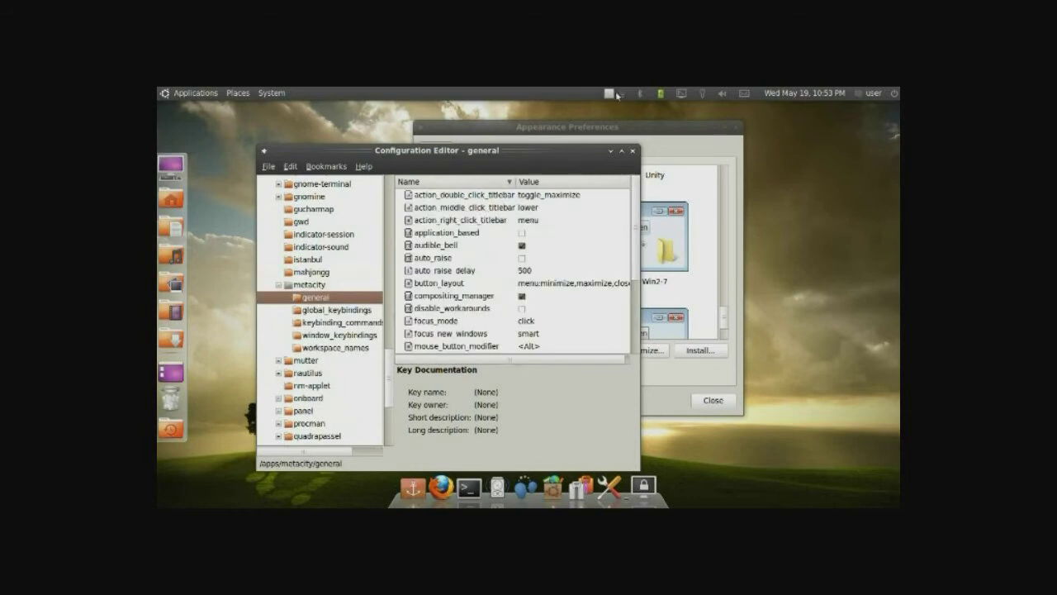
left_click_drag(638, 468, 725, 465)
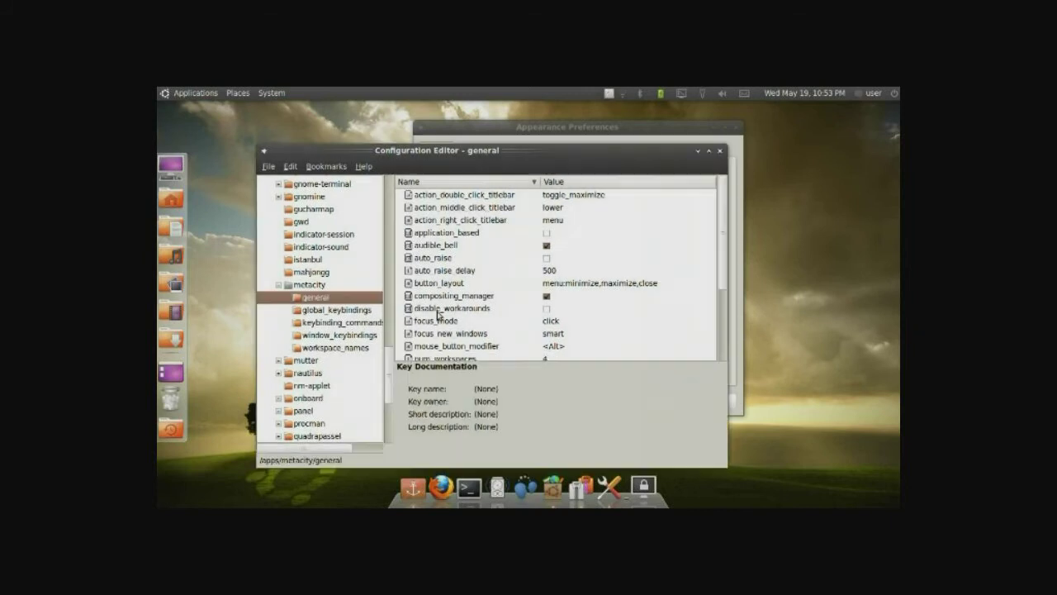
left_click(552, 286)
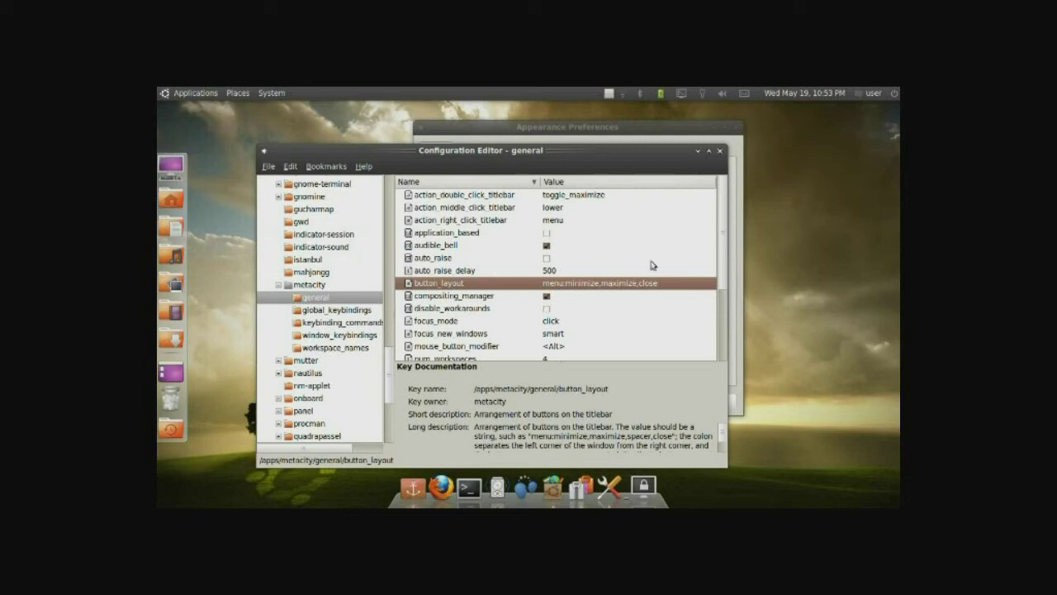
Move the minimize, maximize and close button names in front of :menu in button_layout
left_click(603, 283)
left_click_drag(565, 284, 671, 285)
left_click(592, 272)
left_click(566, 284)
left_click(567, 286)
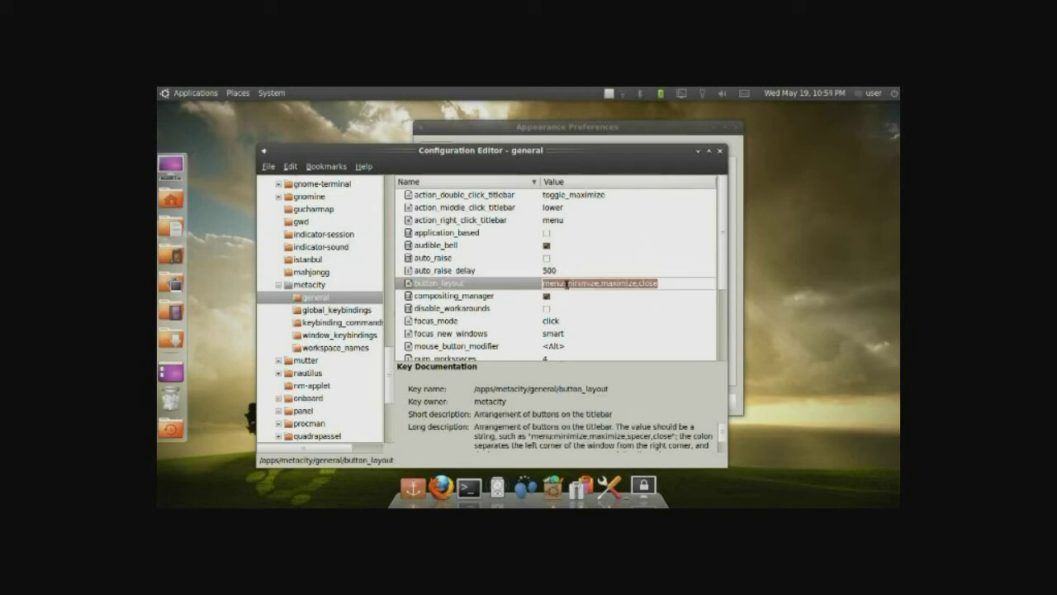
left_click_drag(566, 284, 668, 283)
key("ctrl+c")
key("BackSpace")
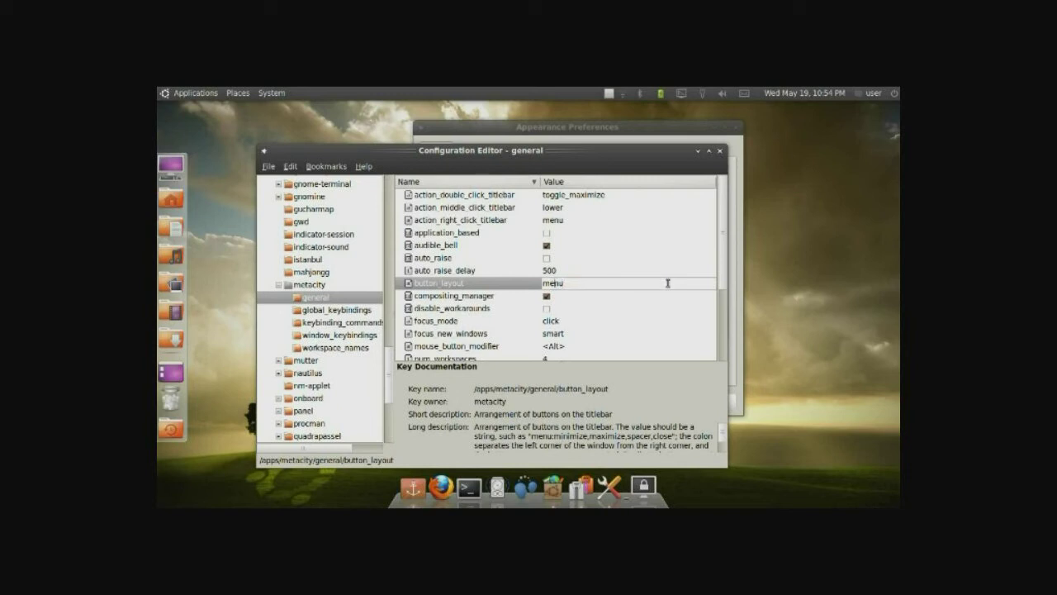
key("Home")
type(":minimize,maximize,close")
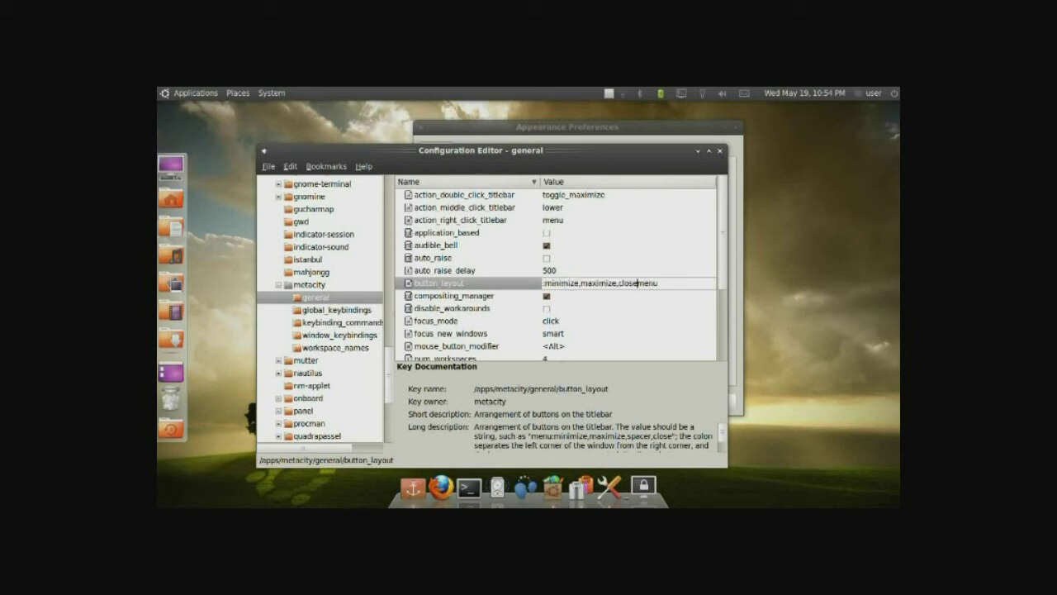
key("BackSpace")
key("BackSpace")
key("BackSpace")
key("BackSpace")
key("BackSpace")
key("BackSpace")
key("BackSpace")
key("BackSpace")
key("BackSpace")
key("BackSpace")
key("BackSpace")
key("BackSpace")
key("BackSpace")
key("BackSpace")
key("BackSpace")
key("BackSpace")
key("BackSpace")
key("BackSpace")
key("BackSpace")
key("BackSpace")
key("ctrl+v")
key("Down")
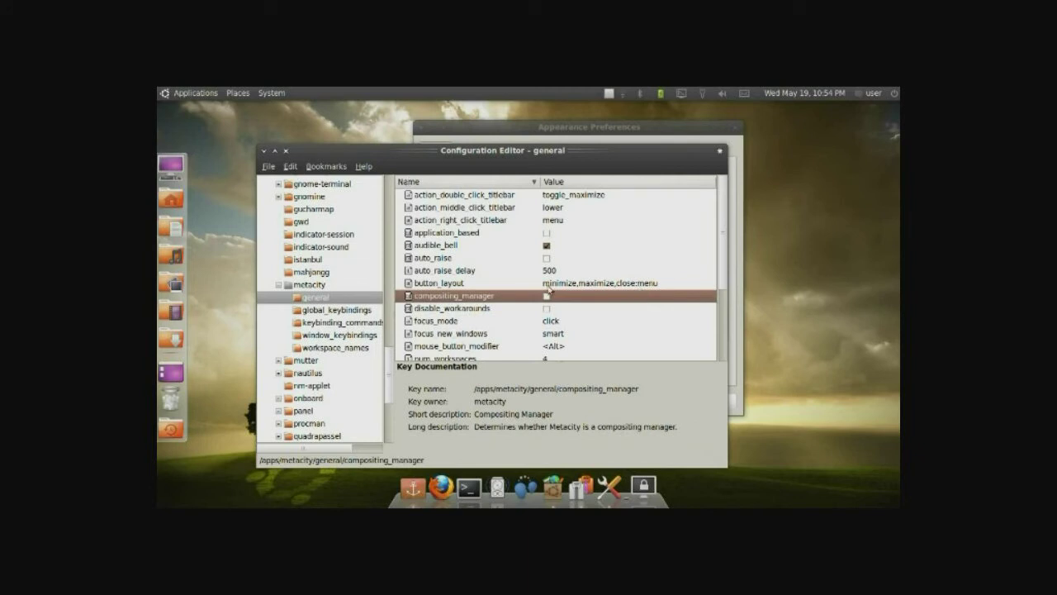
Put close first so button_layout reads close,minimize,maximize:menu, and commit the value
left_click(638, 287)
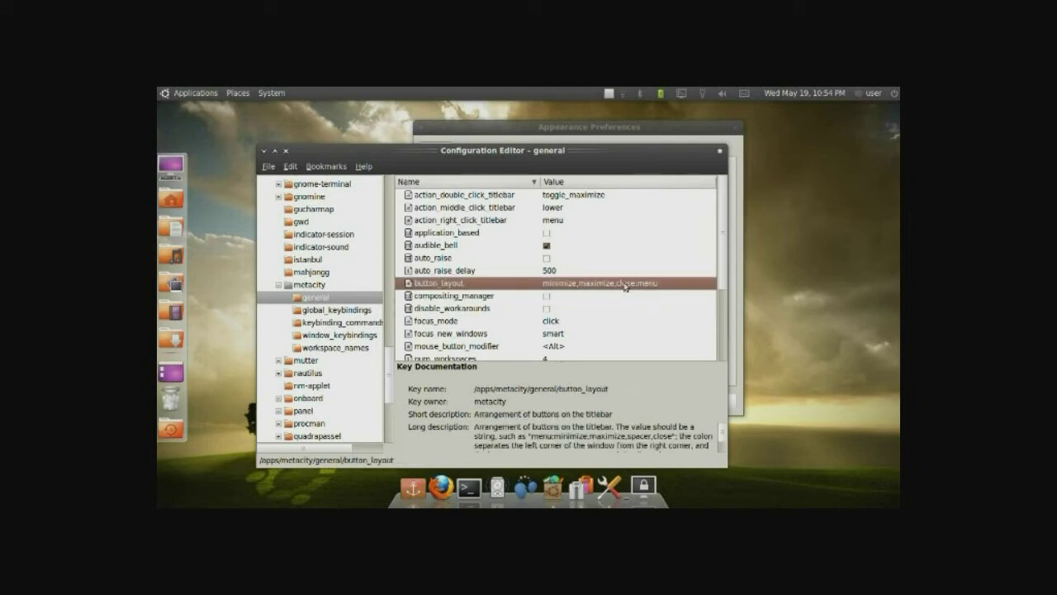
left_click(626, 286)
double_click(625, 284)
key("BackSpace")
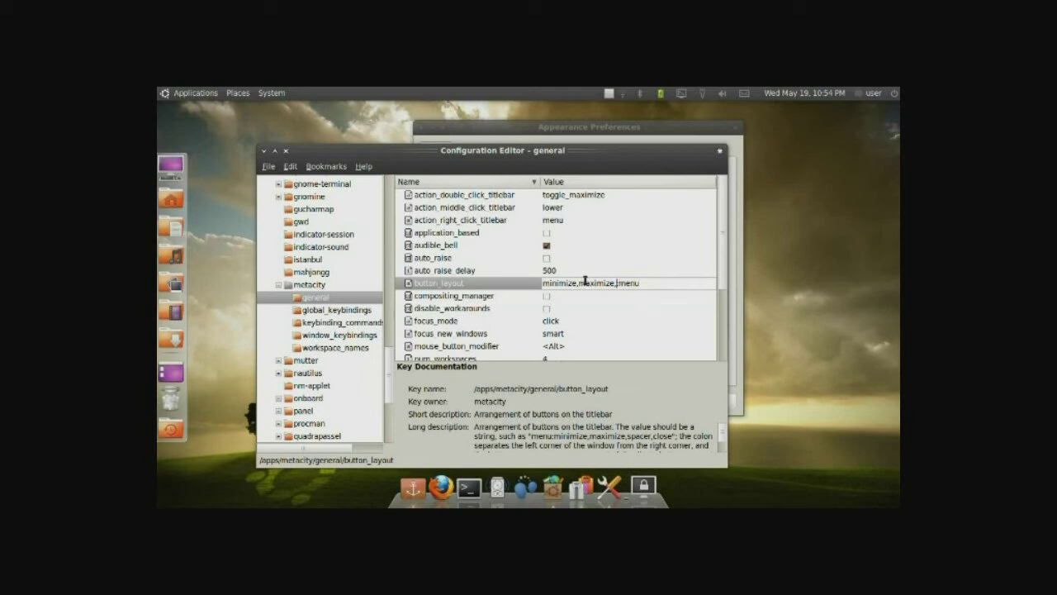
key("BackSpace")
key("Home")
type("close")
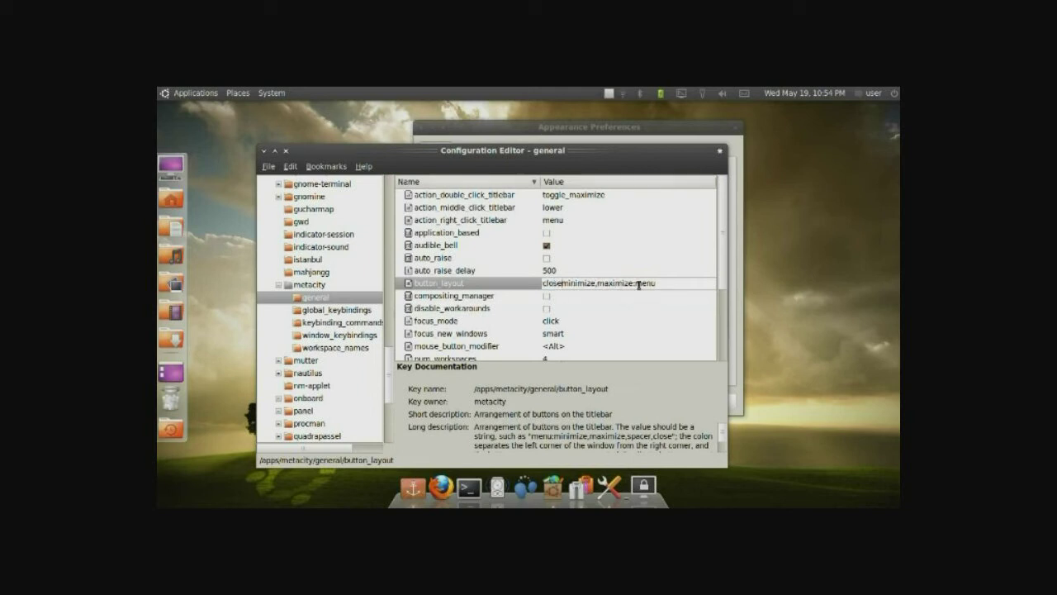
type(",")
left_click(673, 309)
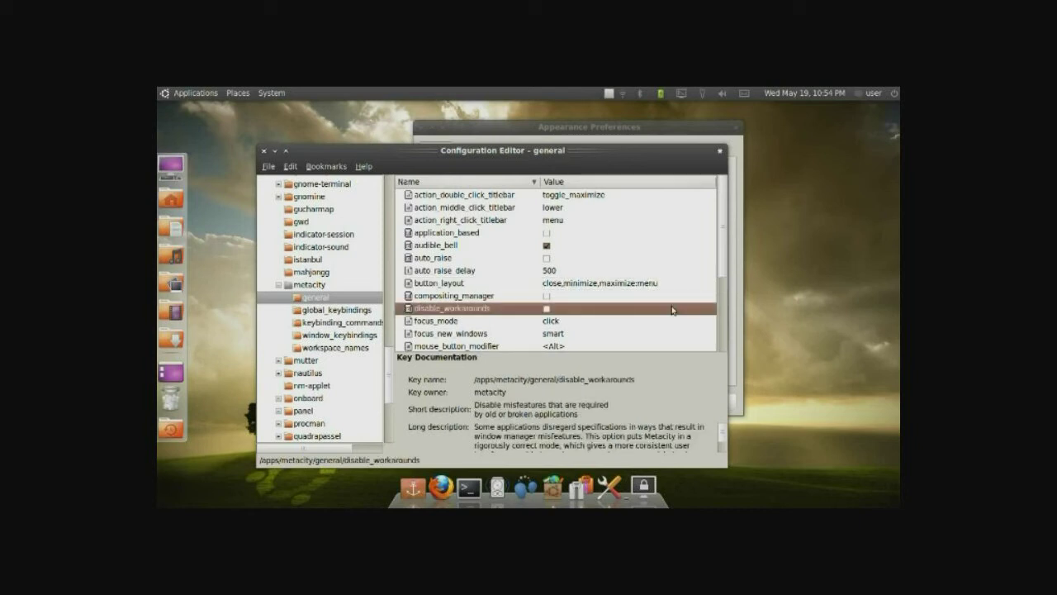
Browse metacity's keybinding_commands, workspace_names and window_keybindings keys, then close Configuration Editor
left_click_drag(500, 153, 527, 143)
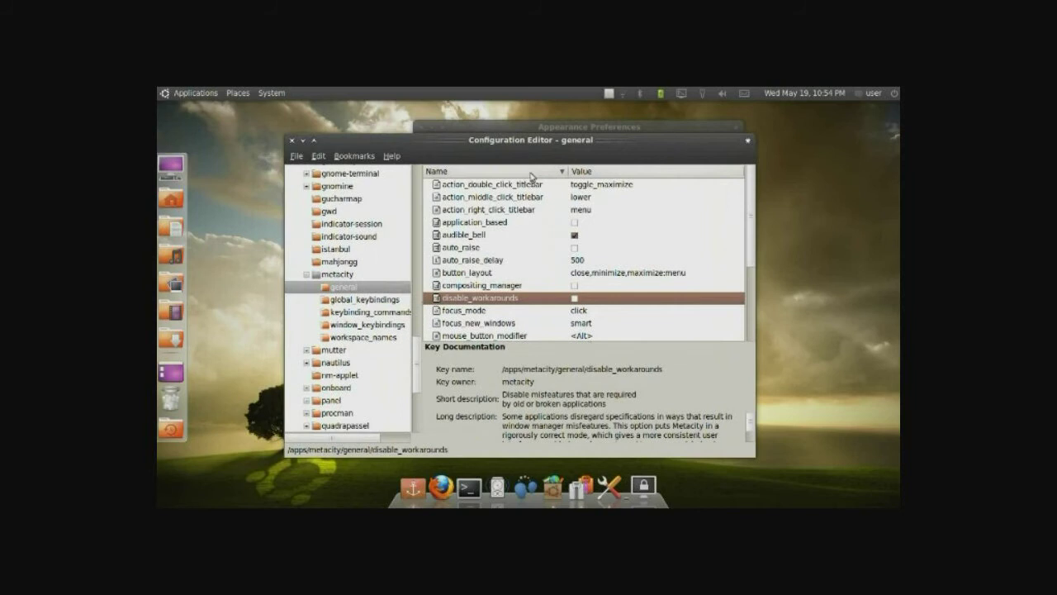
left_click_drag(541, 157, 553, 143)
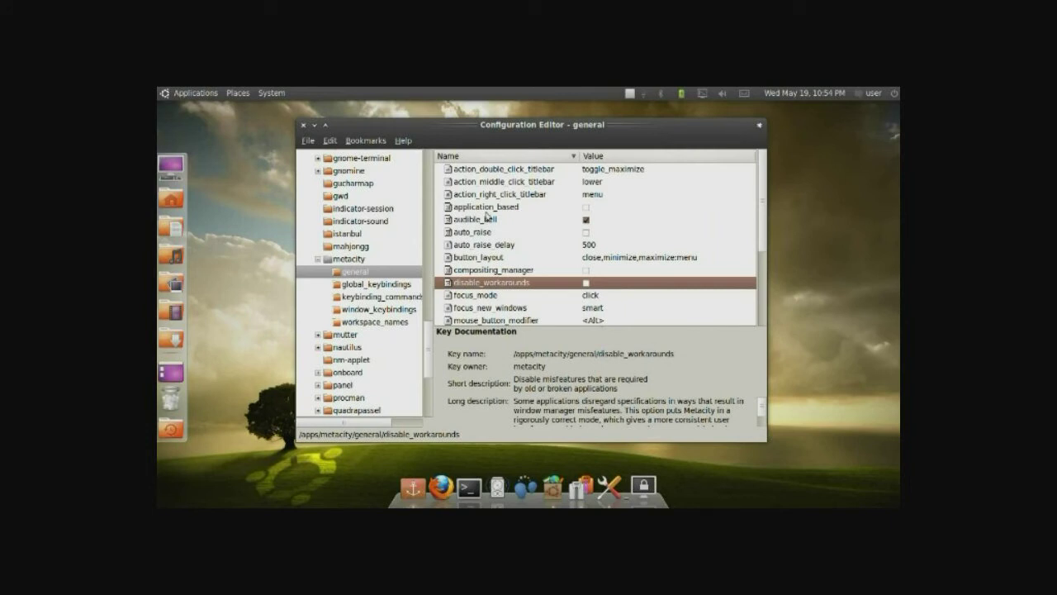
left_click(571, 195)
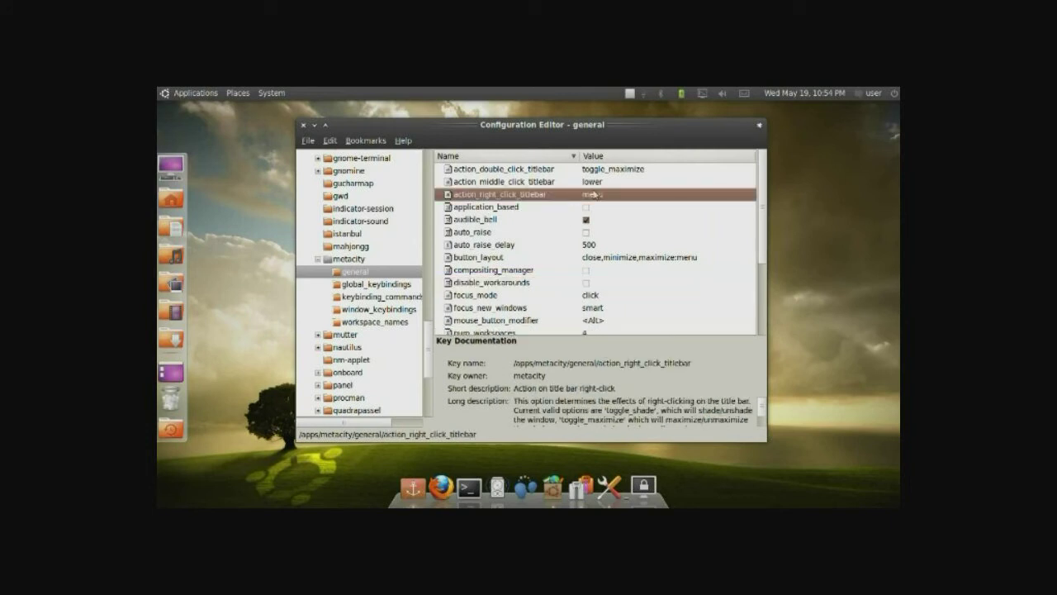
scroll(578, 248, "down", 3)
left_click(391, 297)
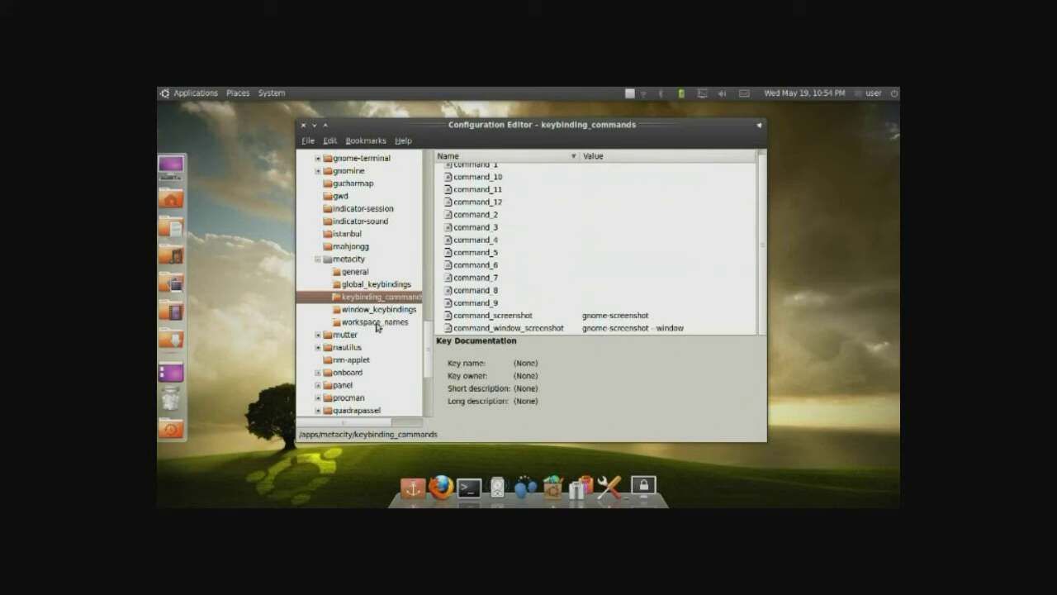
left_click(376, 322)
left_click(390, 310)
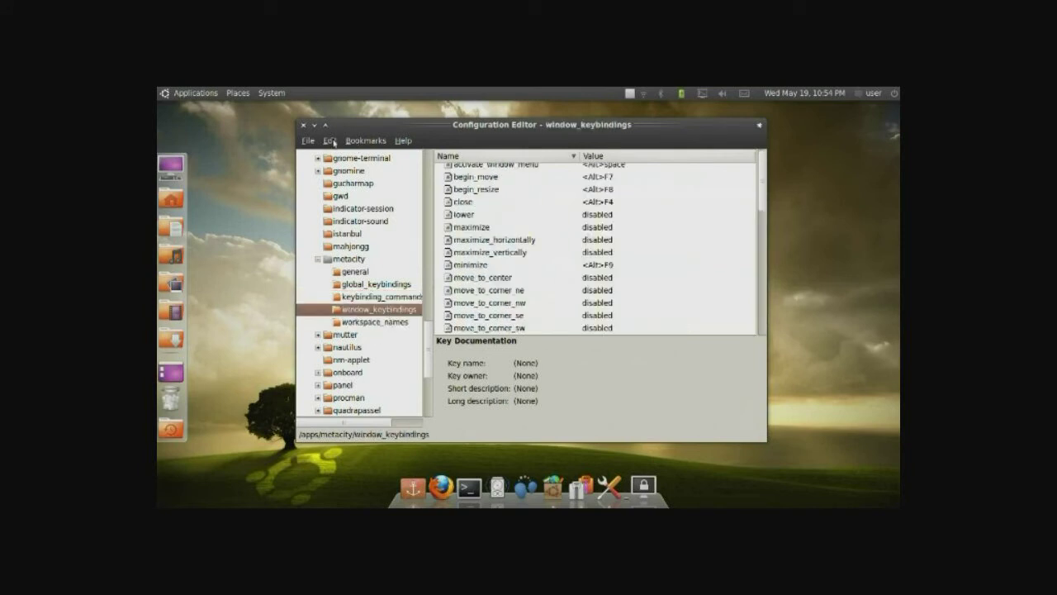
left_click(303, 126)
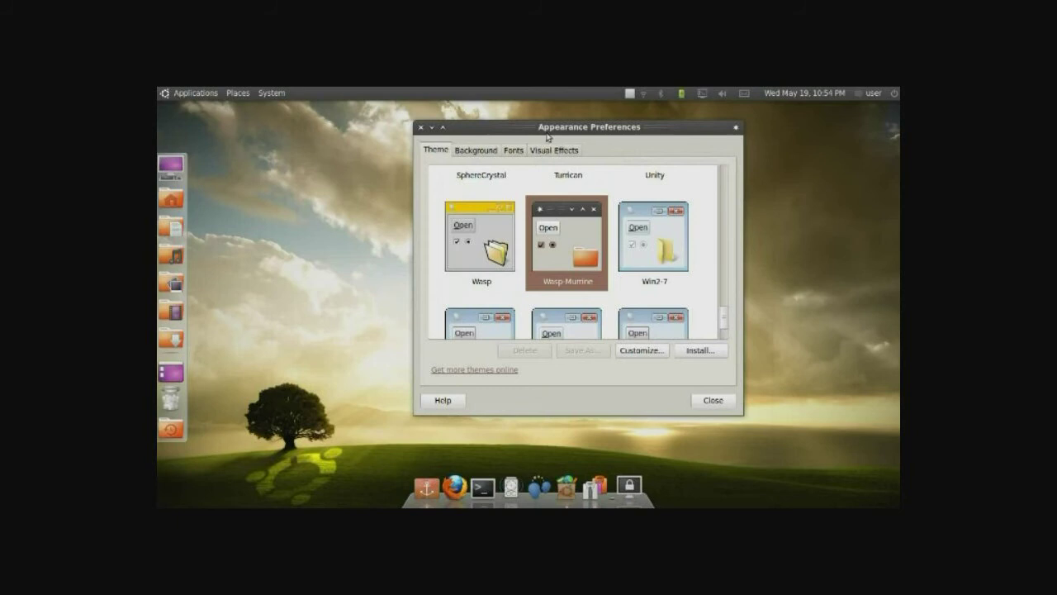
Set the application, document, desktop and window title fonts to size 8
left_click_drag(547, 137, 508, 145)
left_click(476, 157)
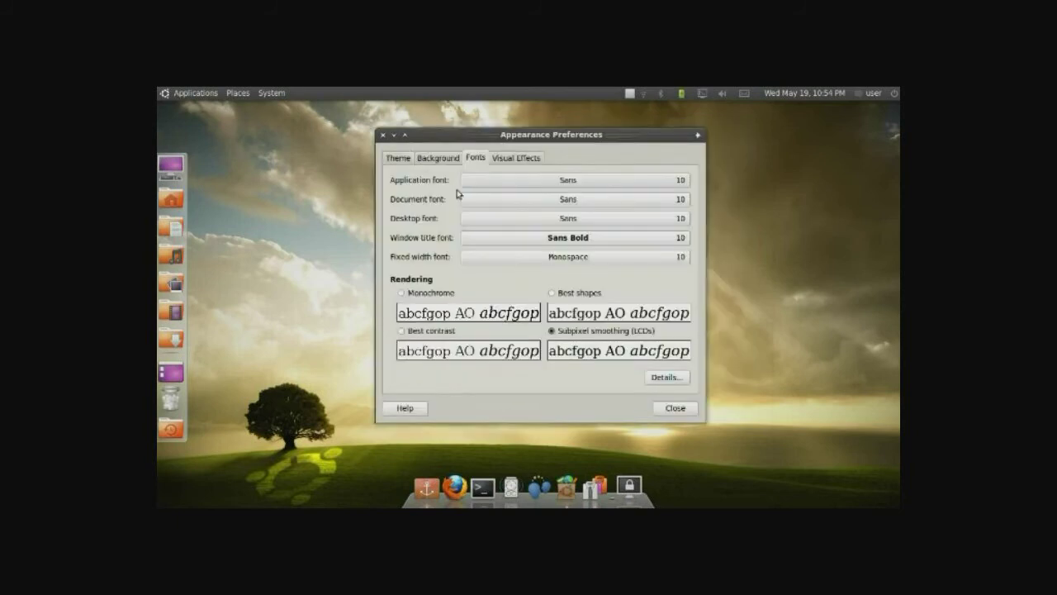
left_click(588, 184)
left_click(641, 256)
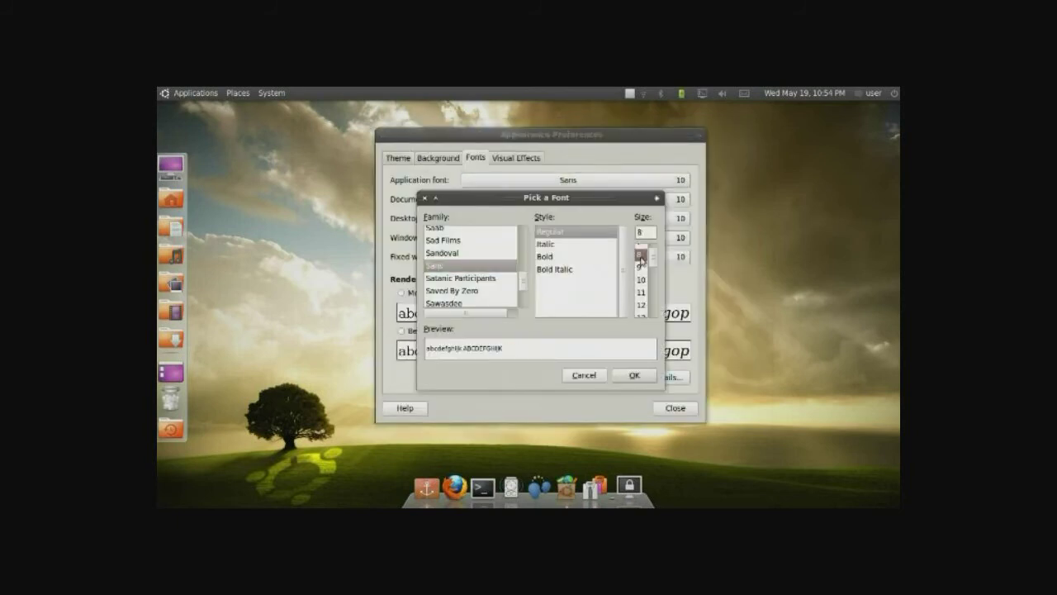
left_click(630, 377)
left_click(653, 201)
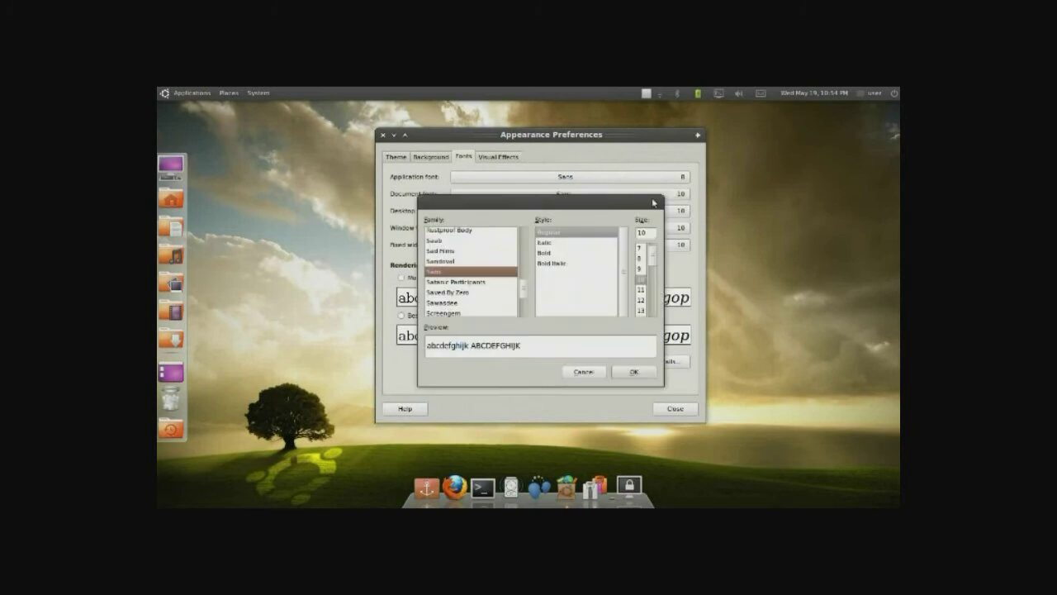
left_click(640, 257)
left_click(634, 372)
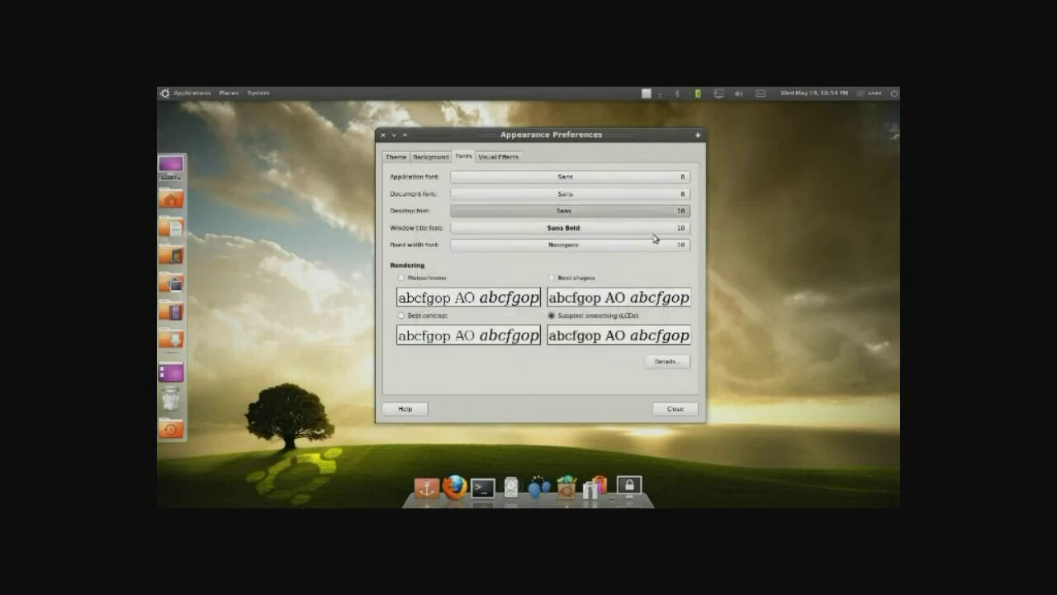
left_click(653, 211)
left_click(640, 257)
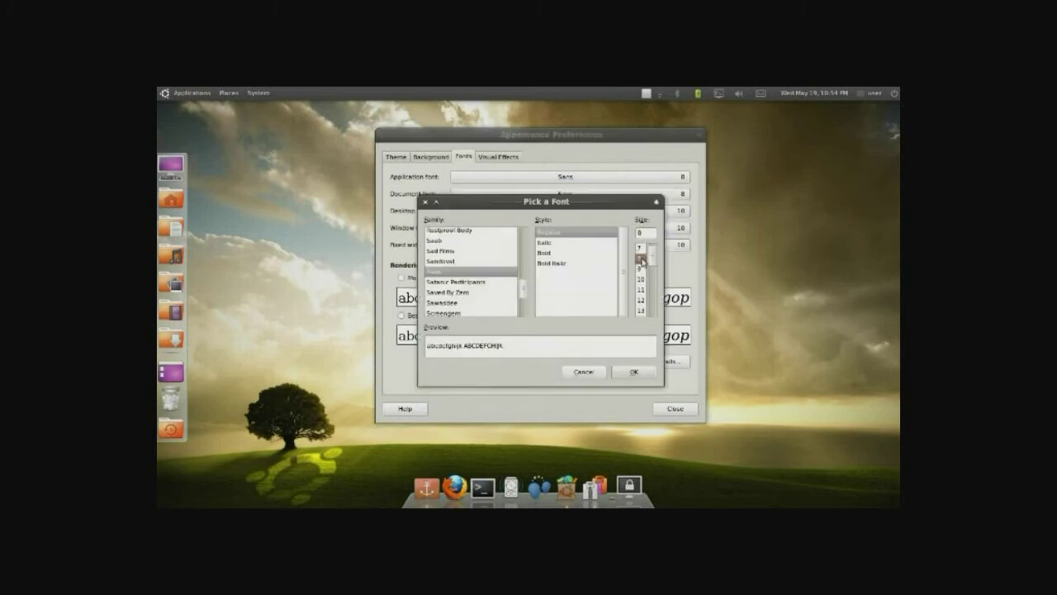
left_click(634, 373)
left_click(653, 228)
left_click(641, 258)
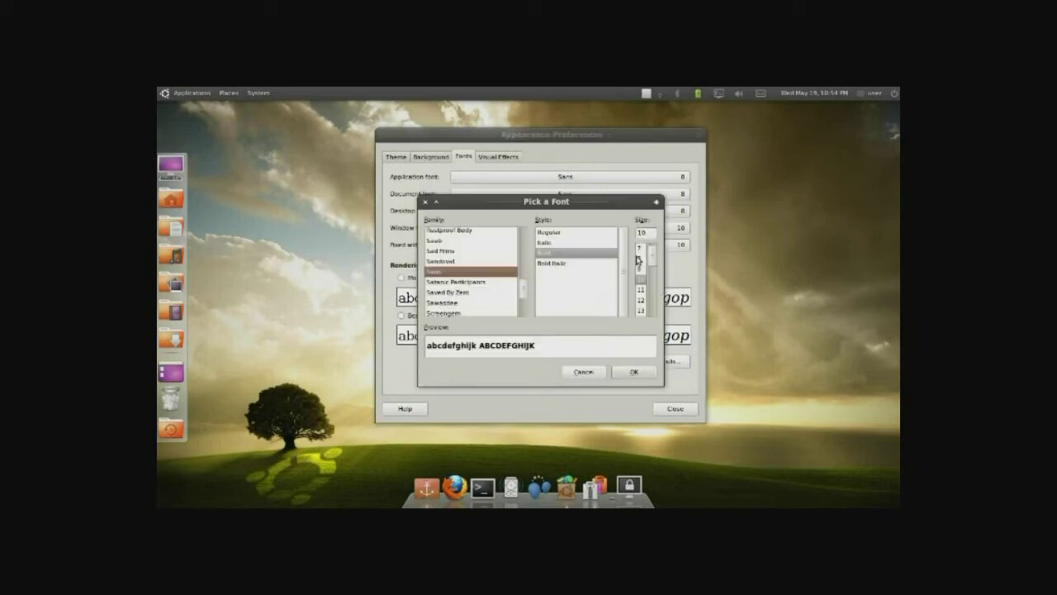
left_click(633, 372)
Set the fixed width font to Monospace 10 after previewing other font families
left_click(654, 245)
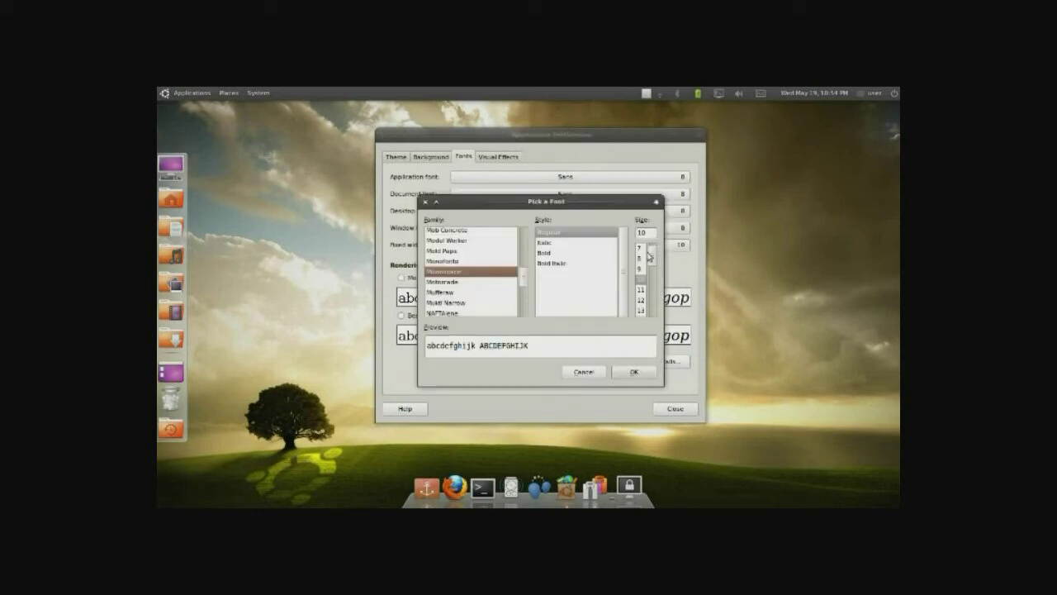
scroll(503, 276, "up", 3)
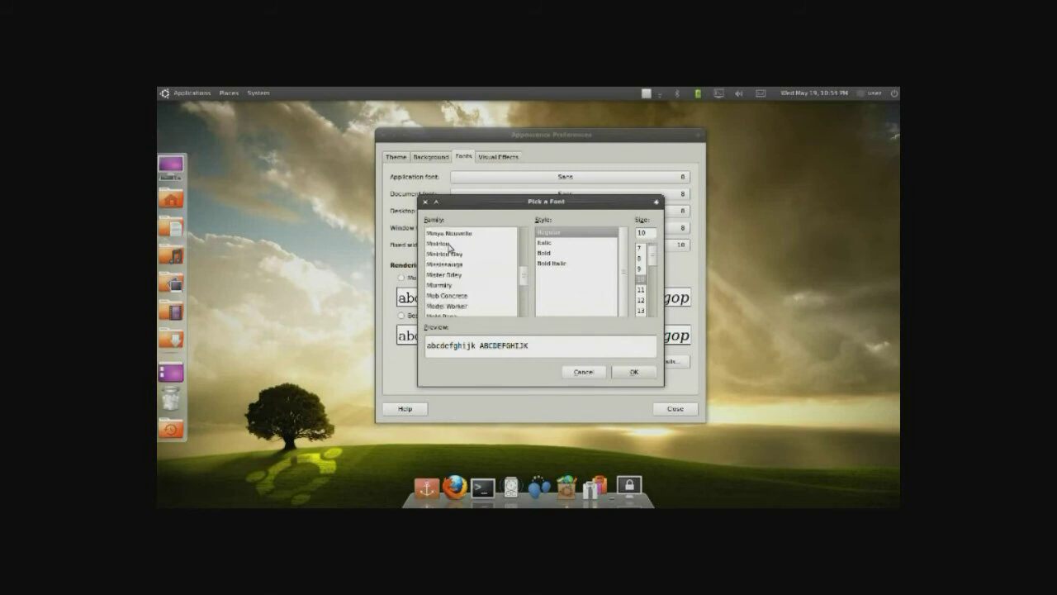
left_click(447, 276)
scroll(450, 285, "down", 3)
left_click(451, 304)
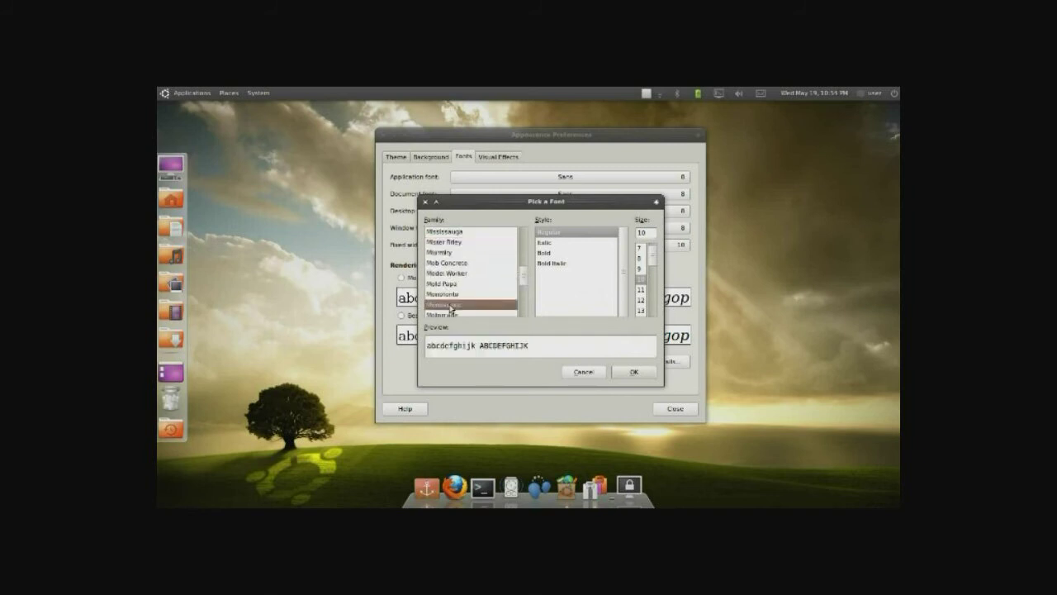
scroll(450, 307, "down", 1)
left_click(451, 308)
left_click(454, 291)
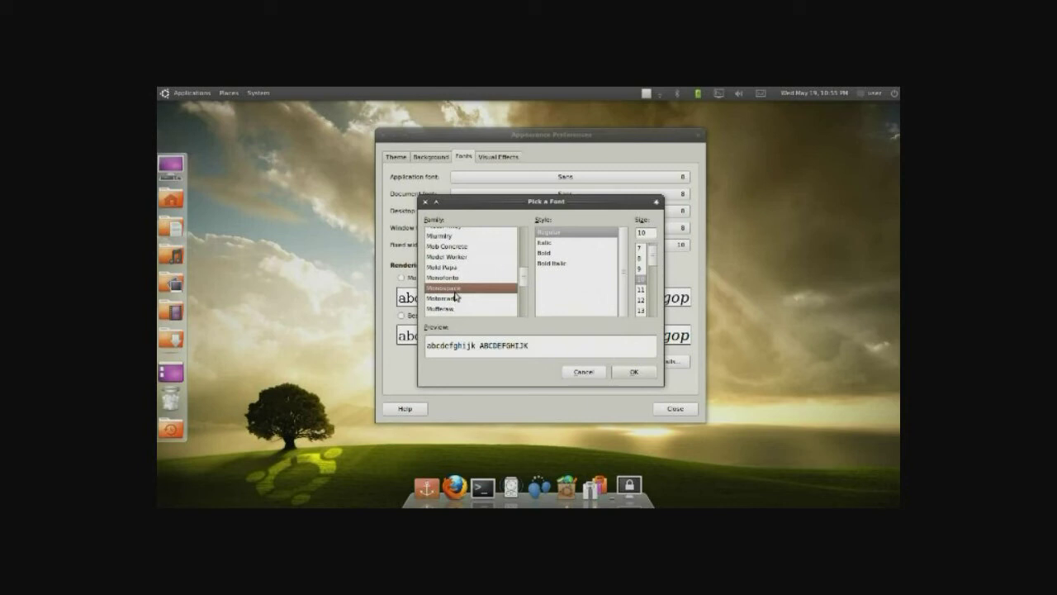
left_click(438, 277)
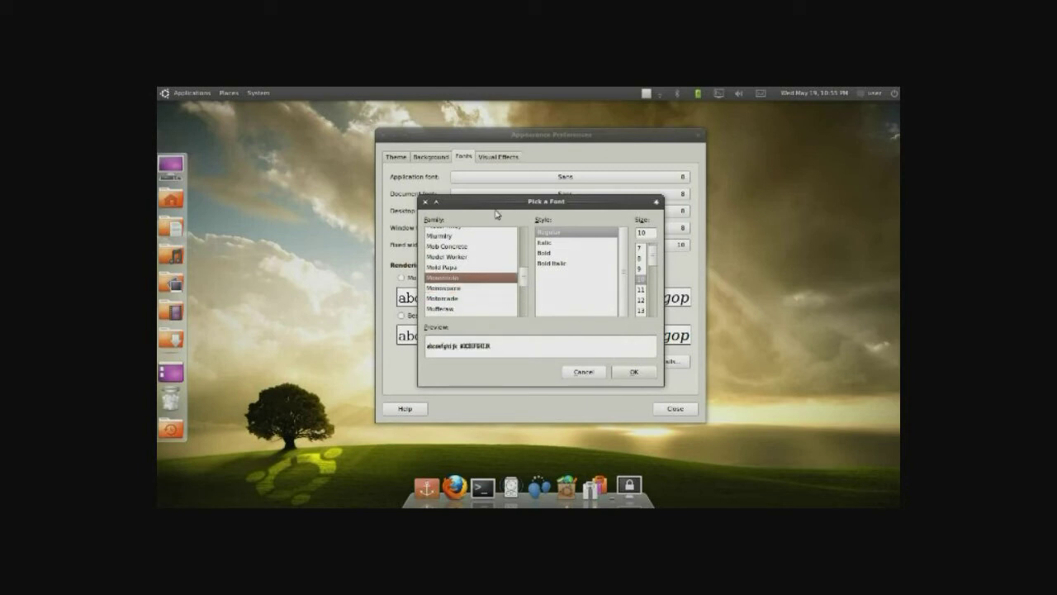
left_click_drag(502, 204, 537, 201)
left_click(499, 286)
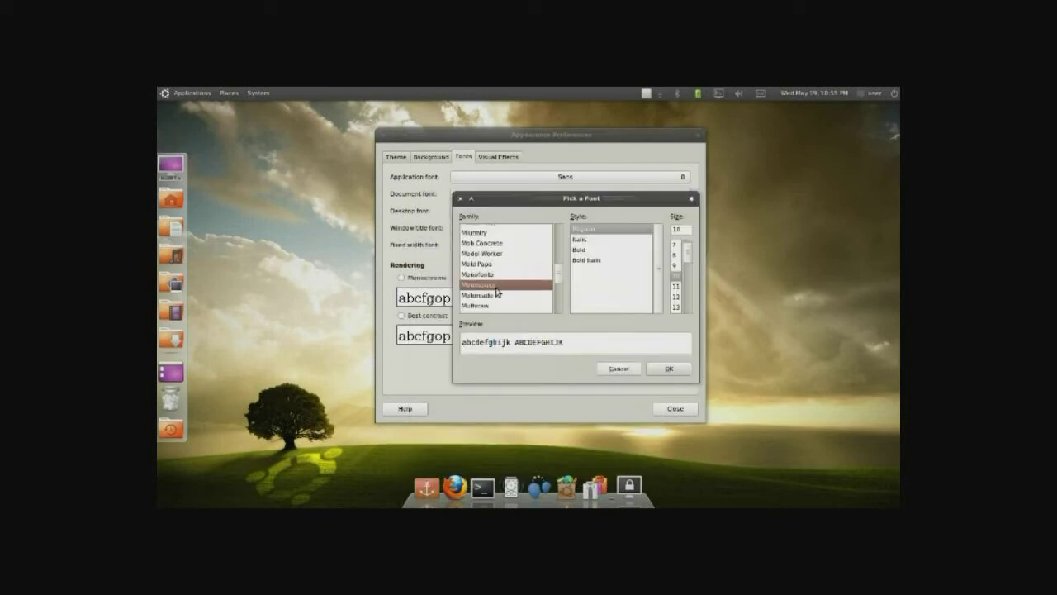
left_click(669, 369)
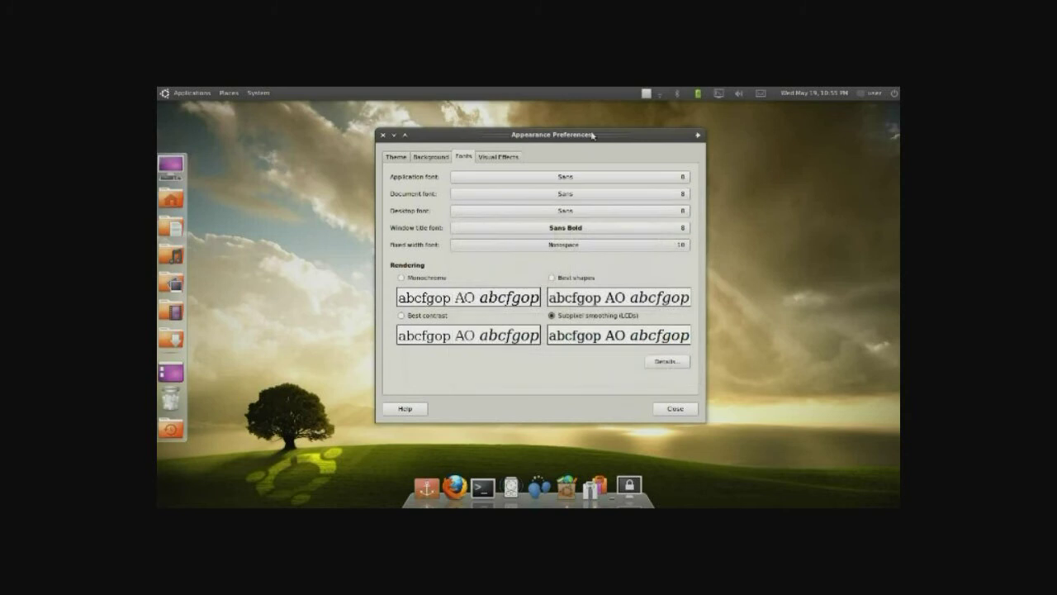
left_click_drag(594, 135, 611, 137)
left_click(511, 156)
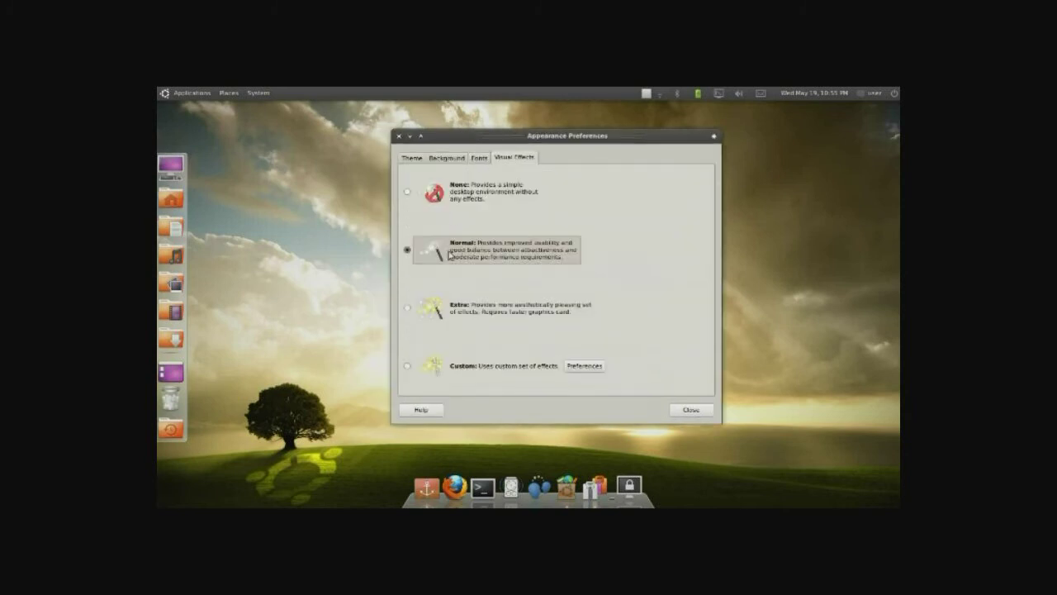
Try the Extra and None visual effects, then settle on Normal and keep it
left_click(490, 320)
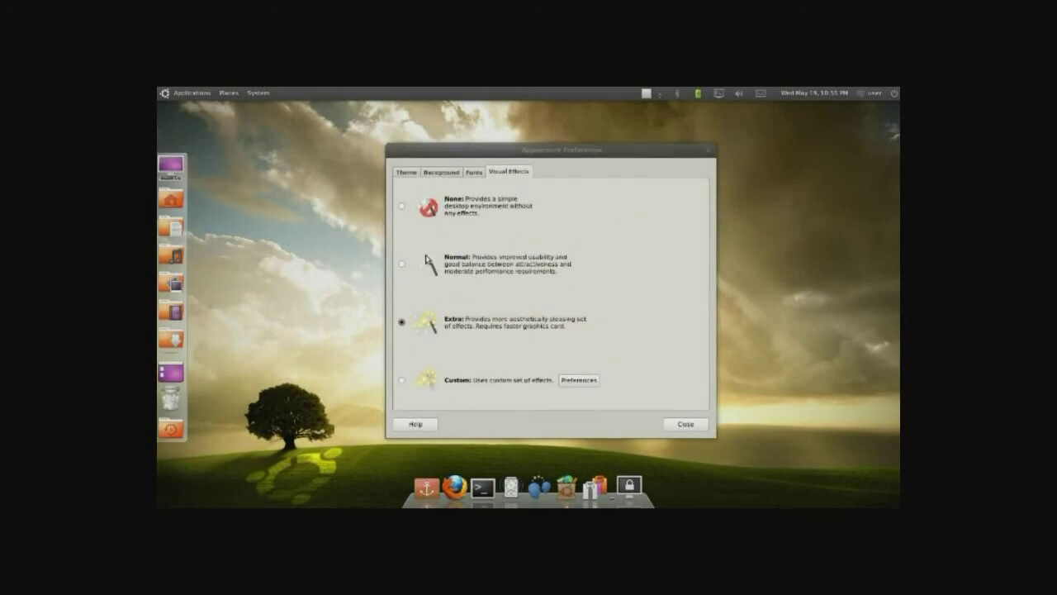
left_click(415, 211)
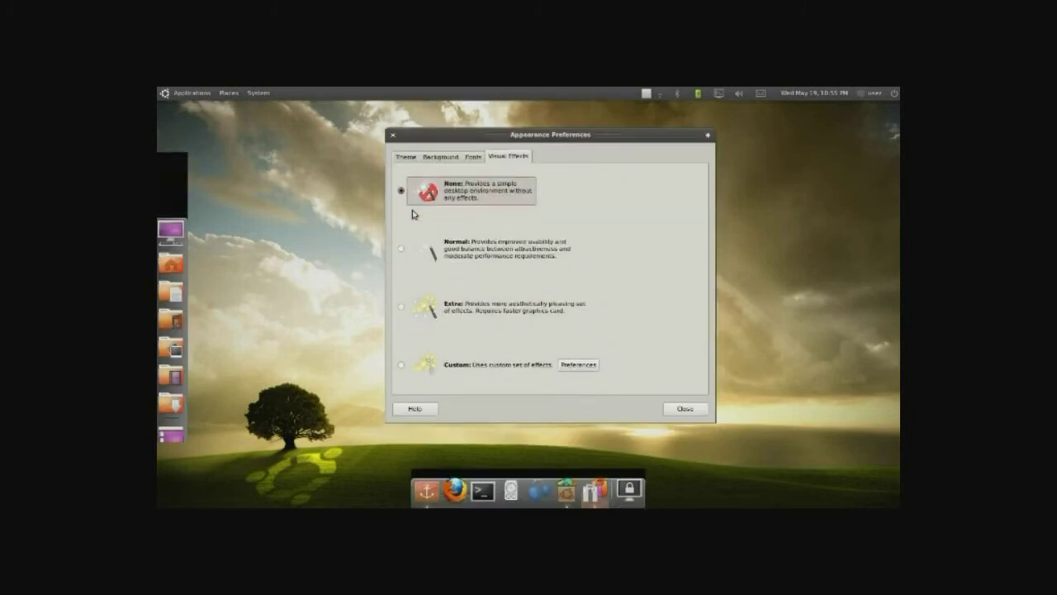
left_click(407, 254)
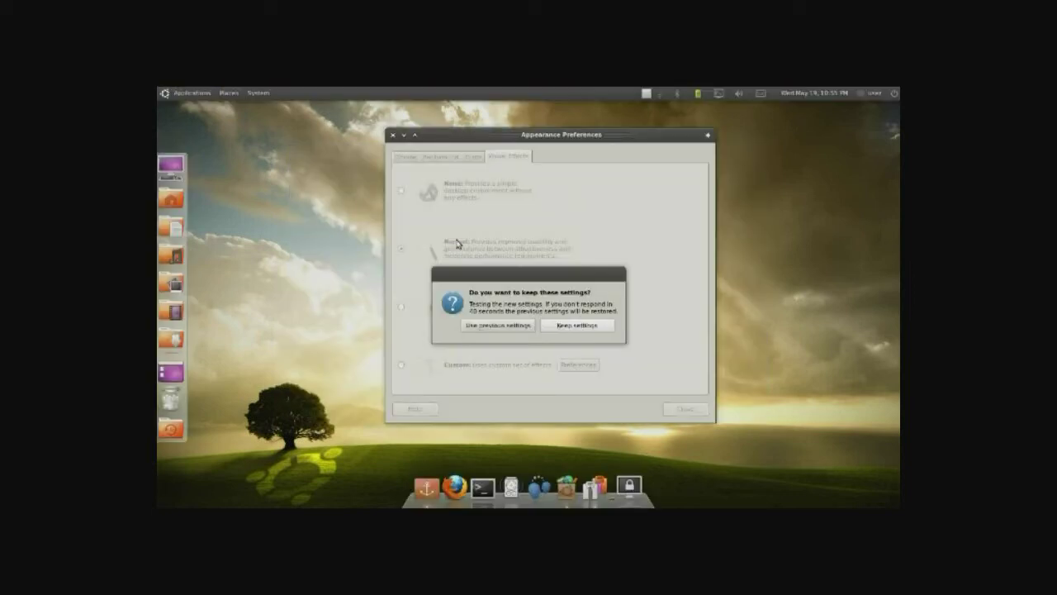
left_click(567, 327)
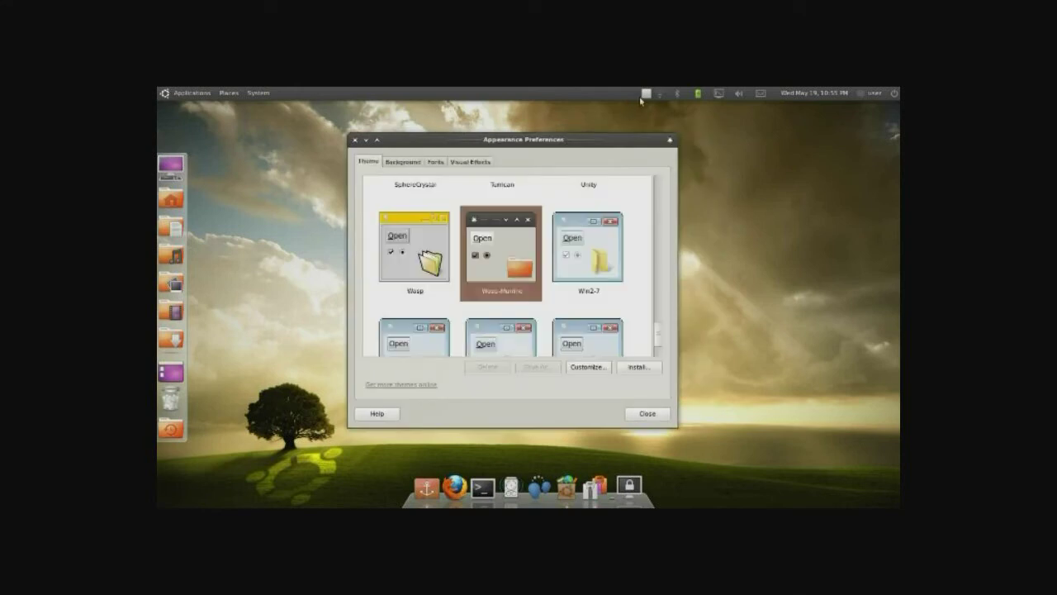
In theme customization, try Win2-7 and WLM9Black controls, then return to Wasp-Murrine
left_click(343, 146)
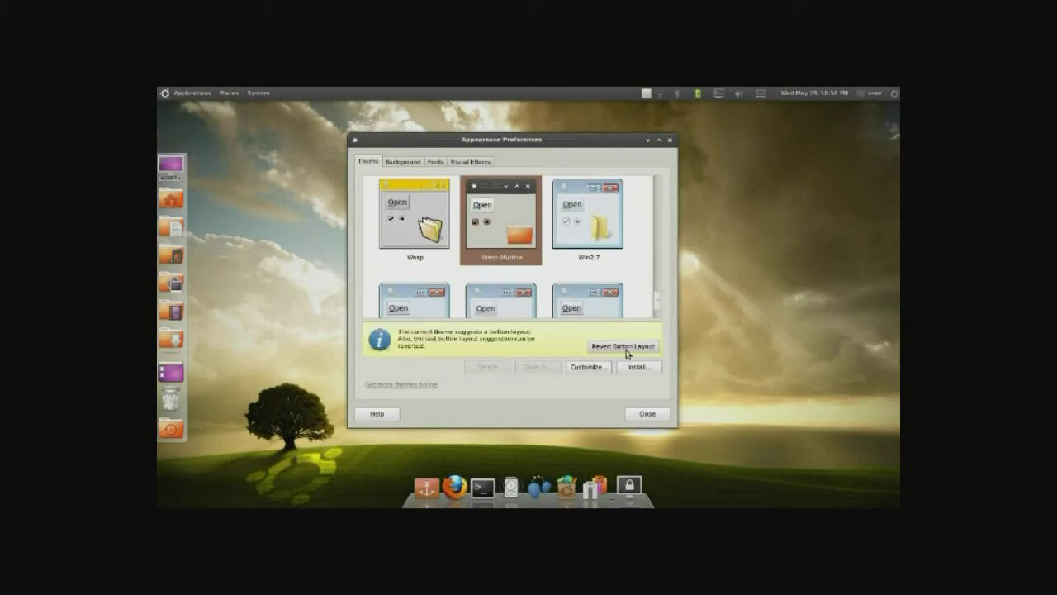
left_click(589, 369)
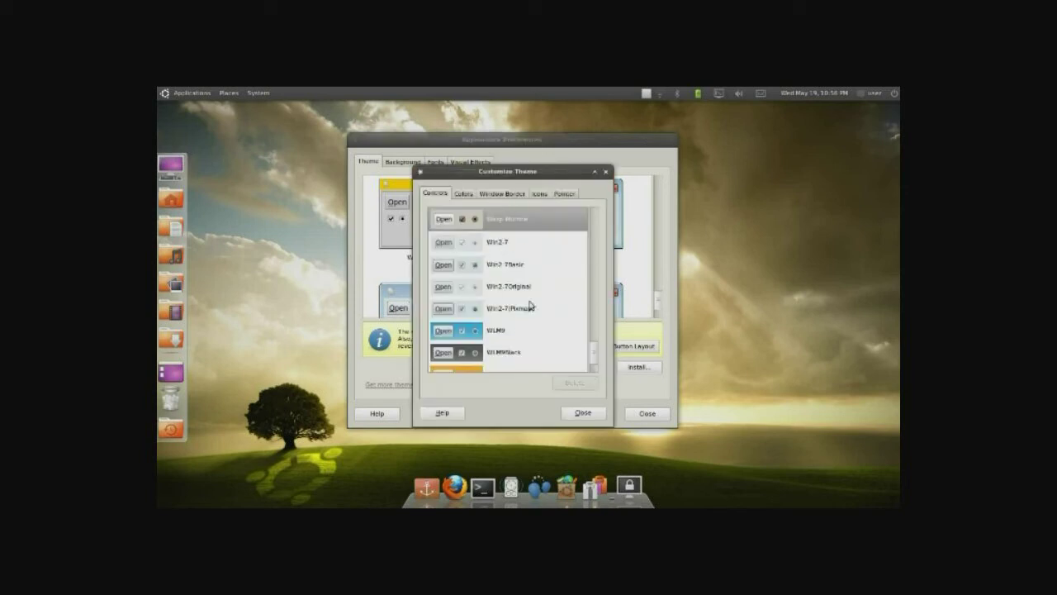
left_click(502, 247)
scroll(499, 261, "down", 1)
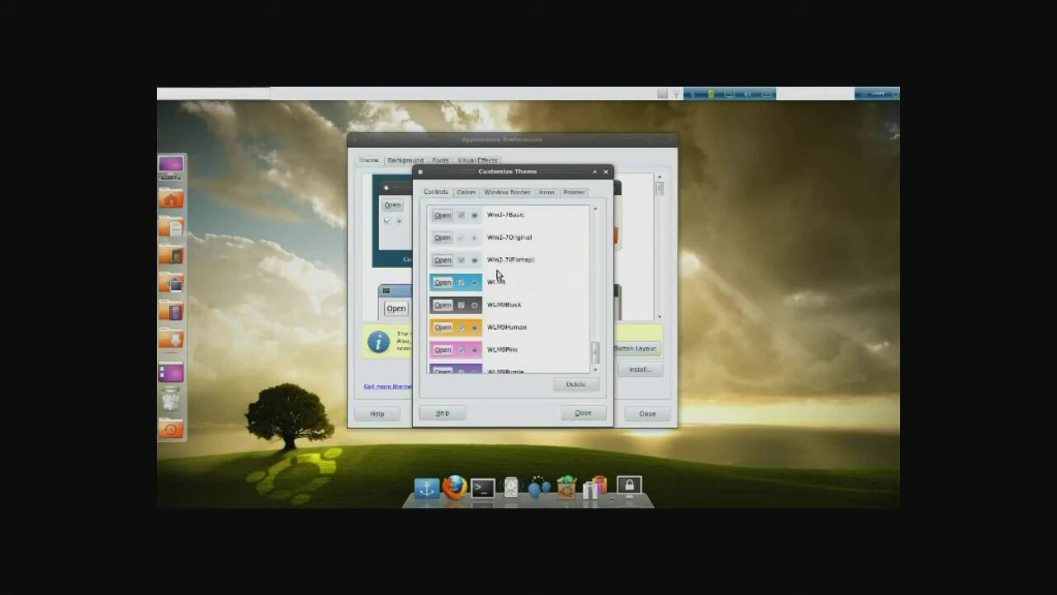
left_click(510, 312)
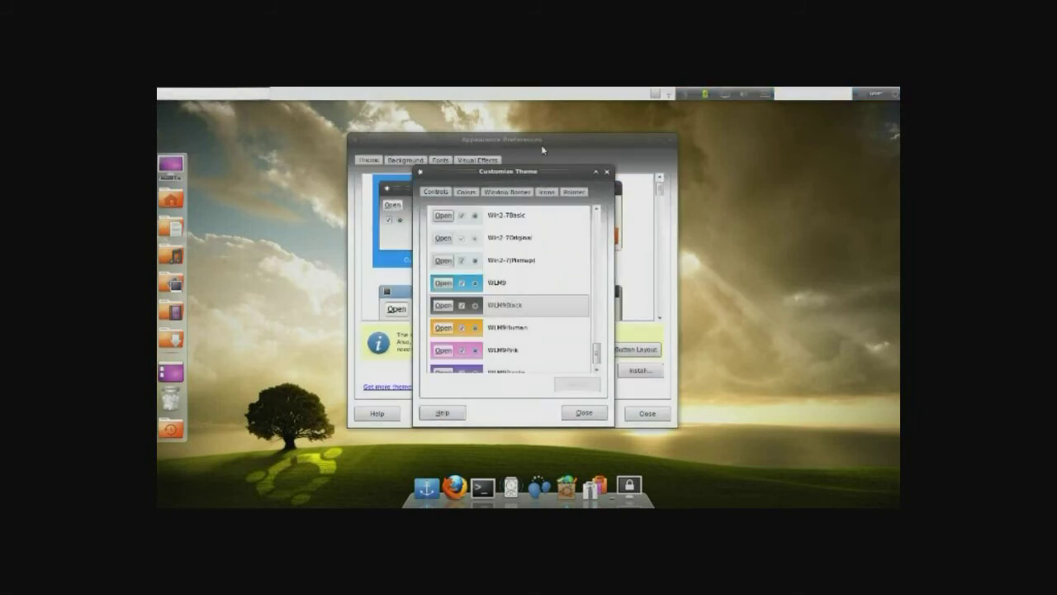
left_click_drag(537, 171, 569, 161)
scroll(519, 216, "up", 3)
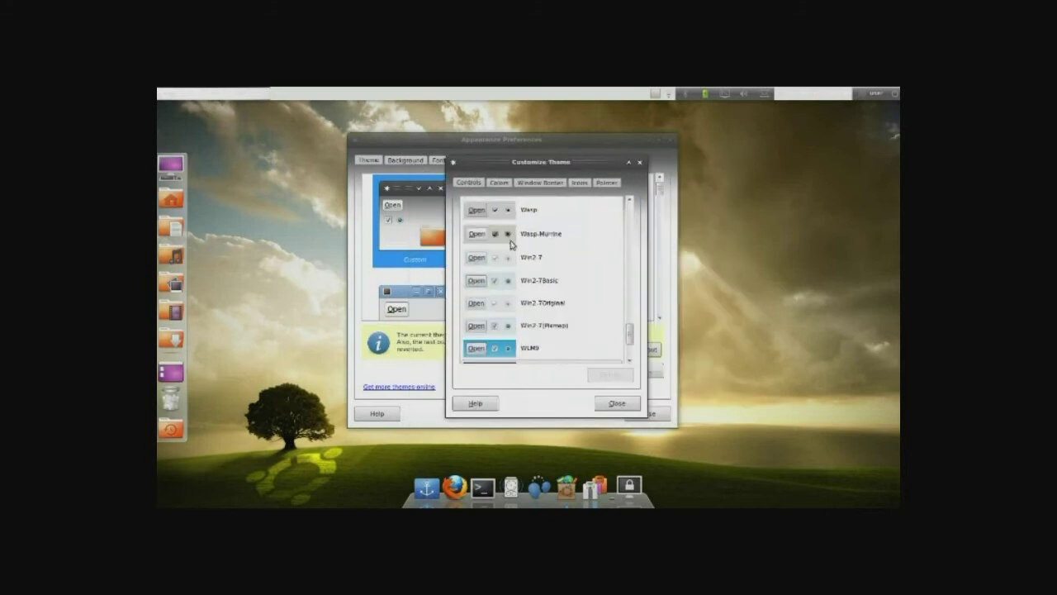
left_click(496, 184)
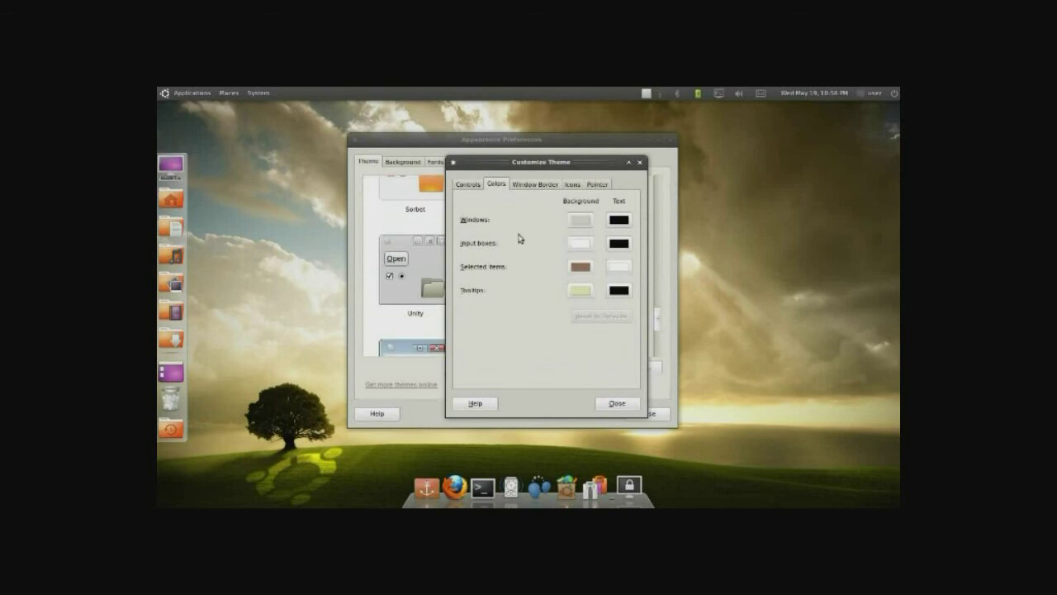
Set the selected-items background colour to orange #FF3F00
left_click(583, 270)
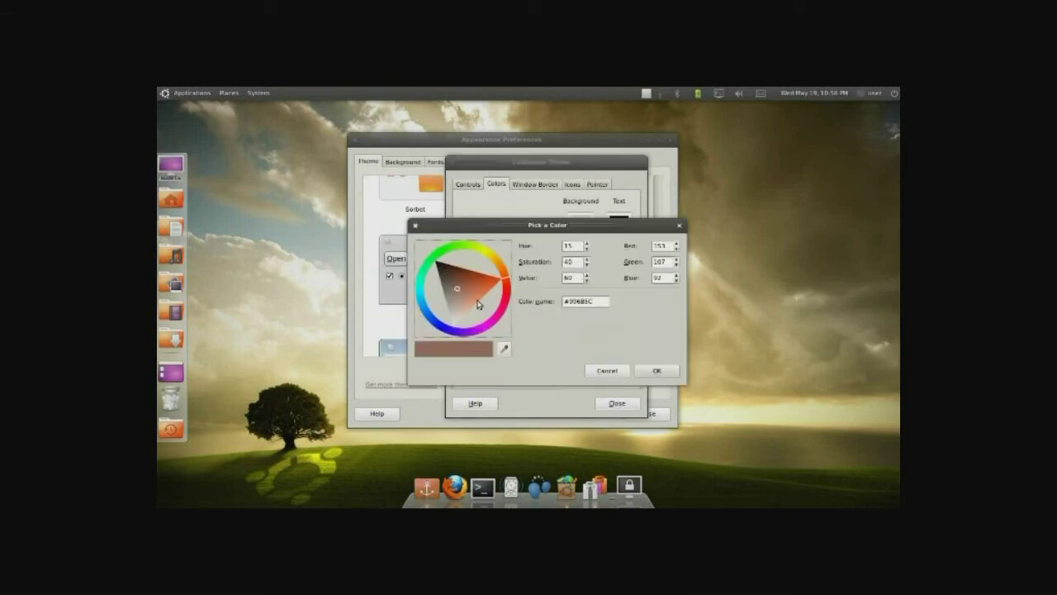
left_click_drag(483, 302, 526, 271)
left_click(667, 369)
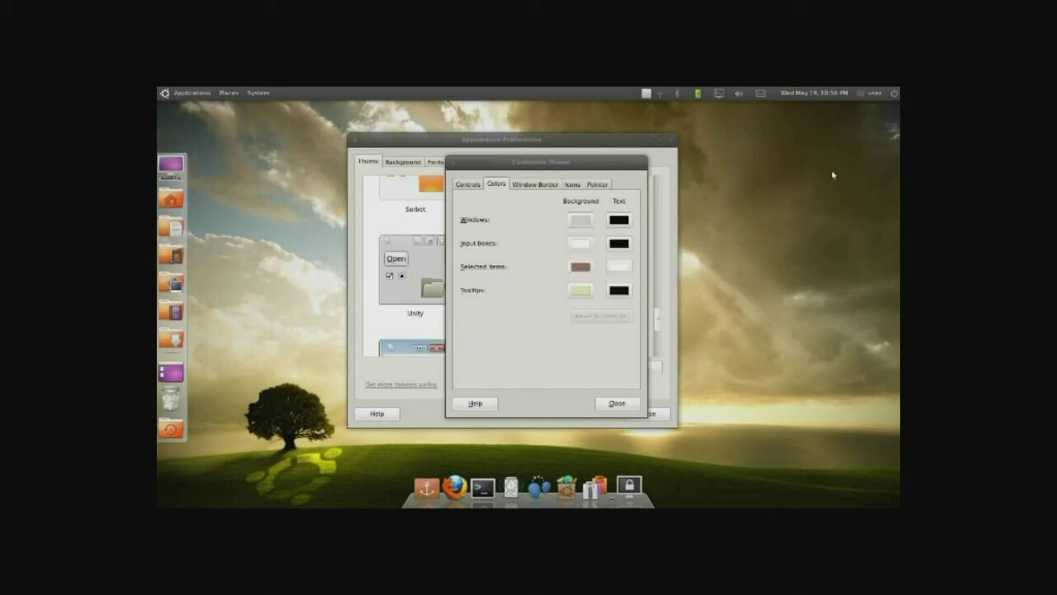
left_click_drag(834, 176, 749, 228)
left_click_drag(602, 168, 568, 164)
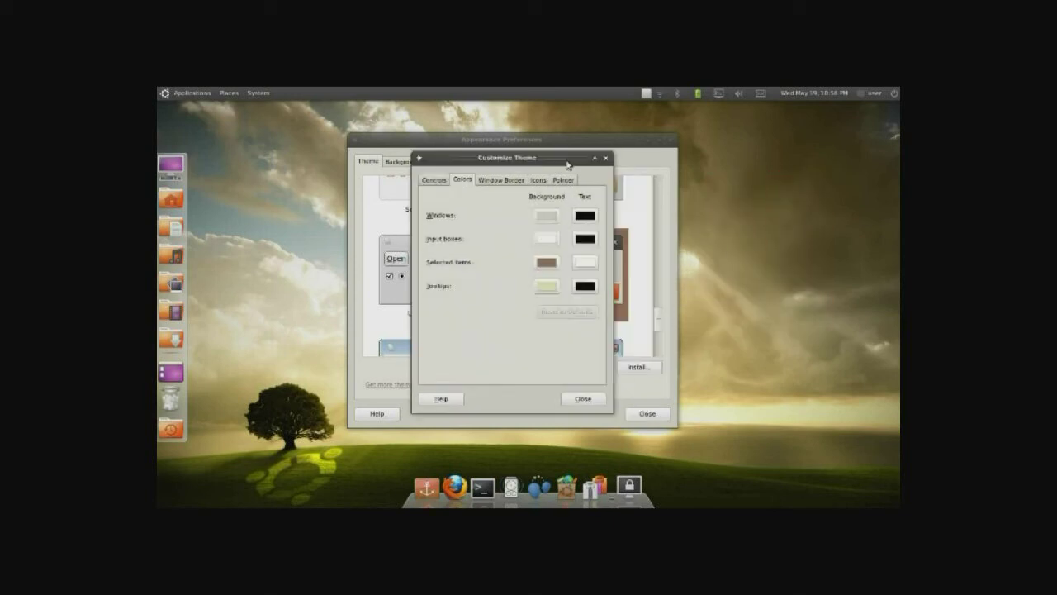
right_click(690, 159)
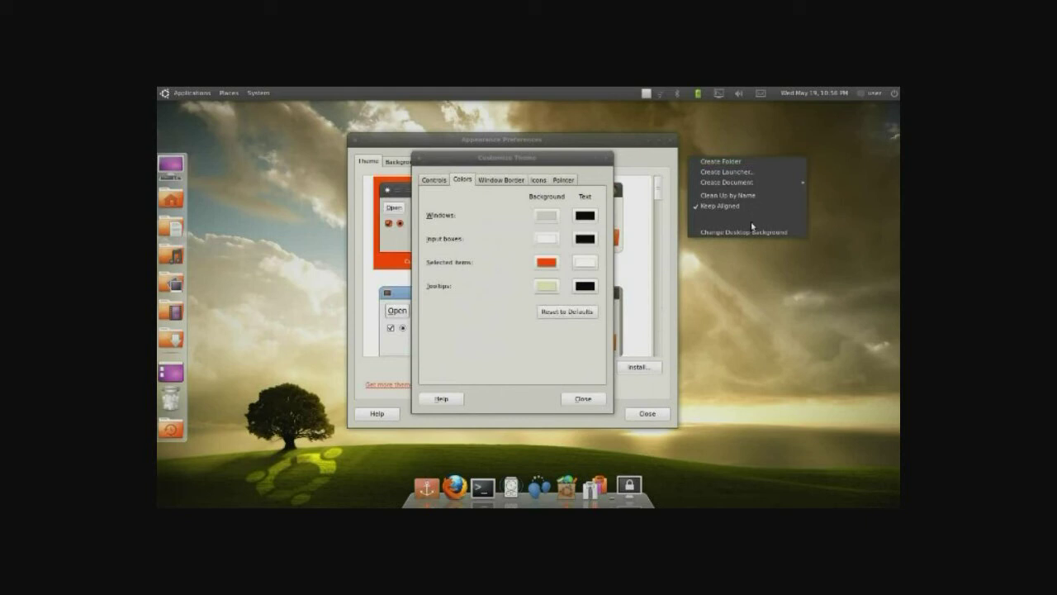
left_click(667, 255)
Change the selected-items background colour to light blue #7CA2FF and apply it
left_click(546, 262)
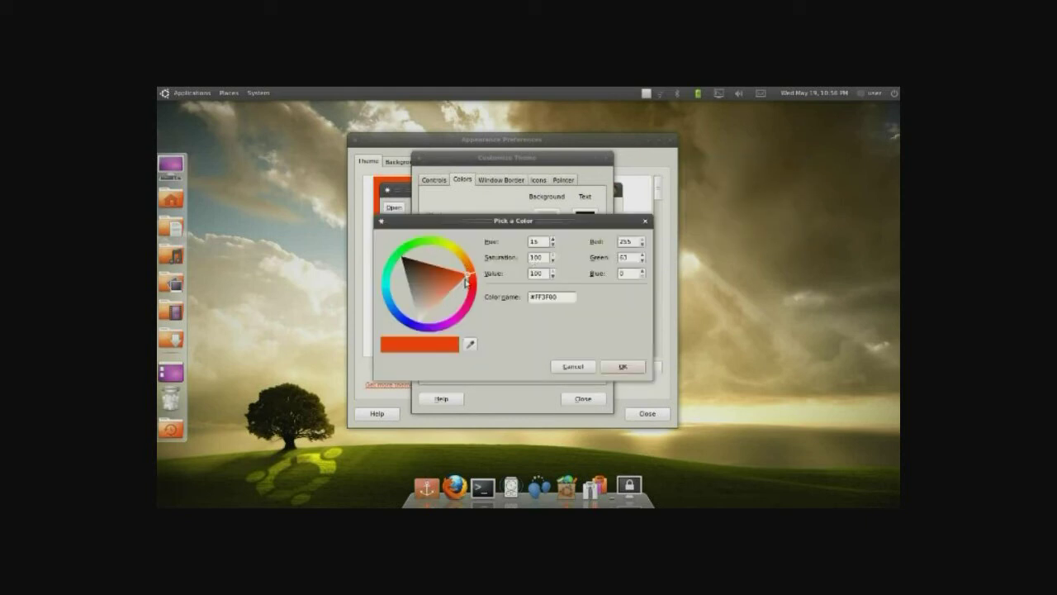
left_click_drag(465, 283, 395, 306)
left_click(408, 279)
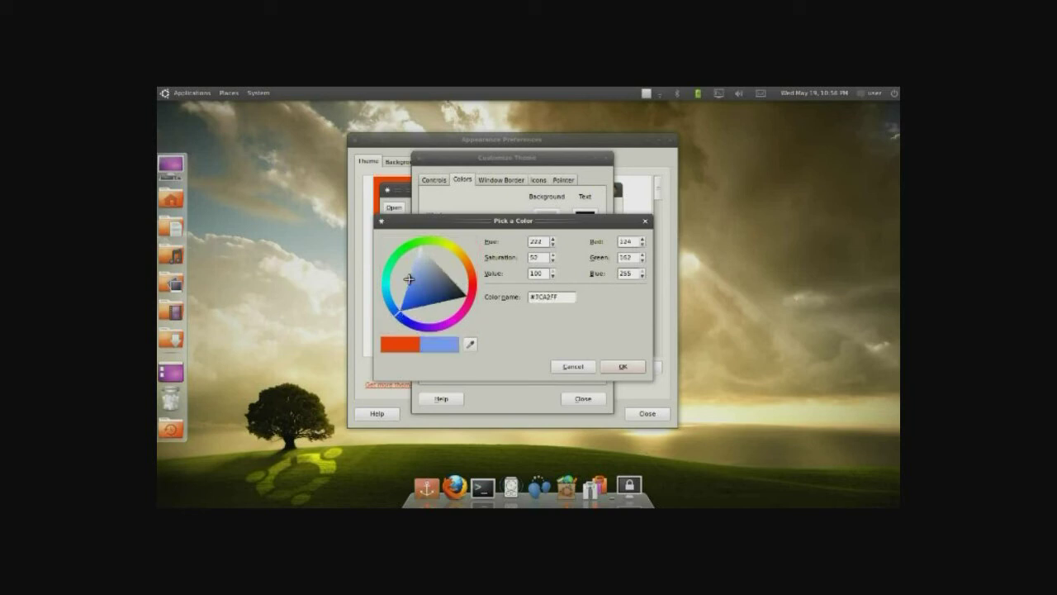
left_click(620, 365)
left_click(621, 368)
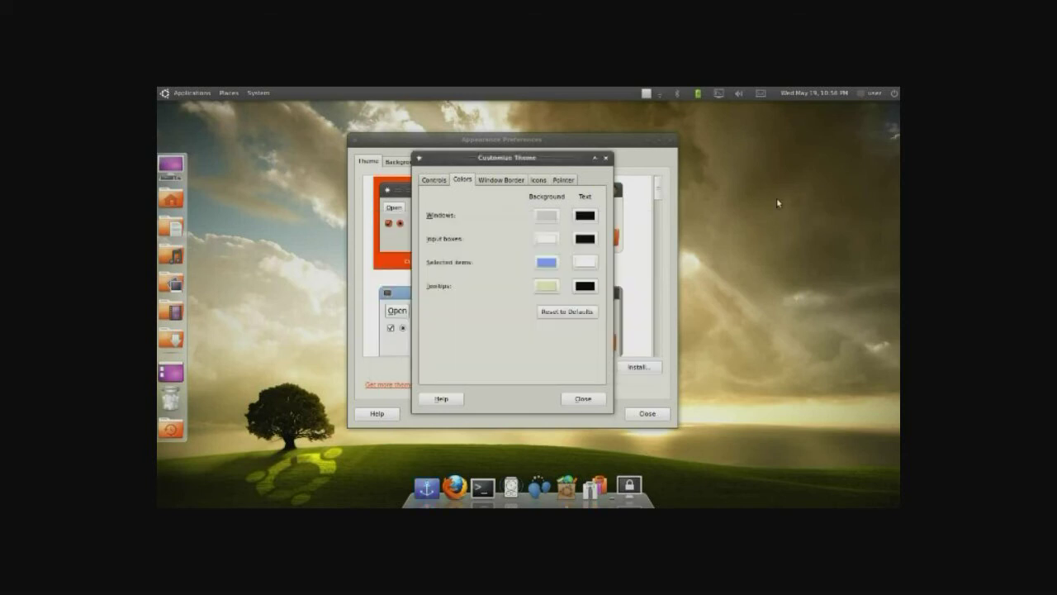
left_click_drag(737, 163, 819, 286)
left_click(555, 170)
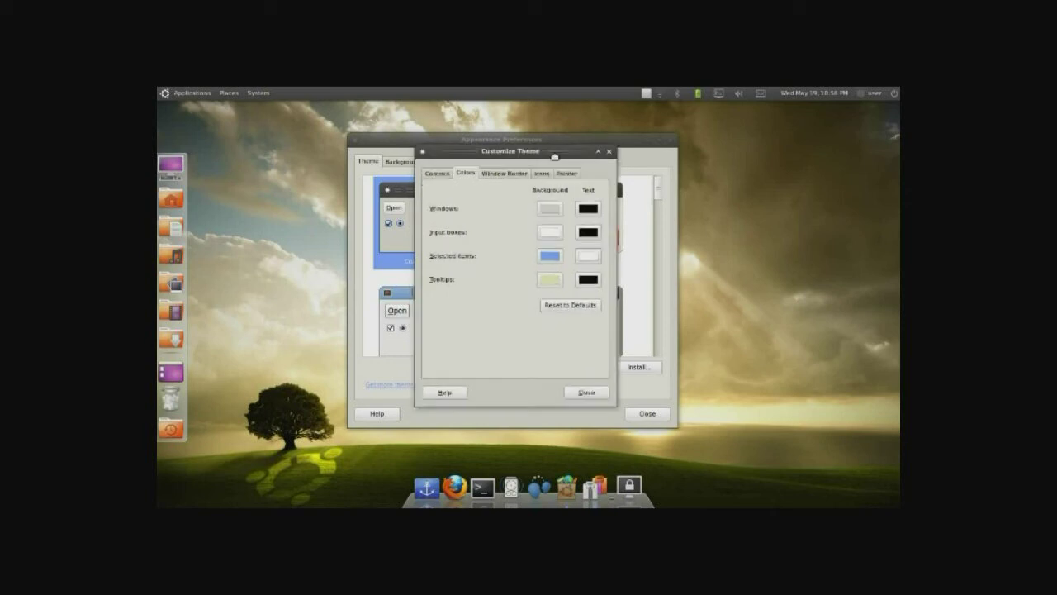
Browse the window border and icon theme lists in Customize Theme
left_click(494, 169)
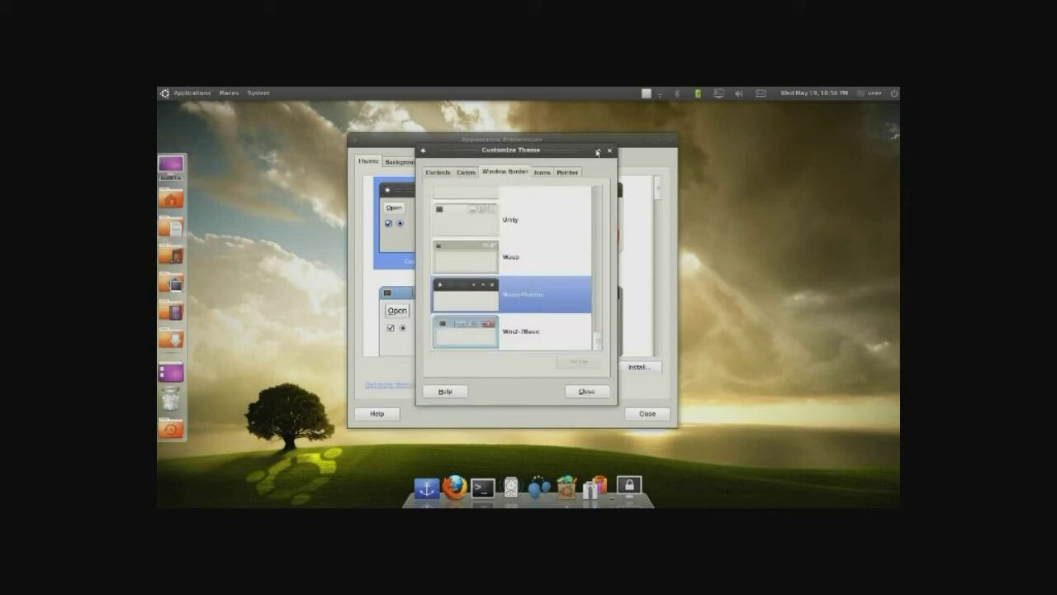
mouse_move(569, 153)
left_mouse_down()
mouse_move(582, 178)
mouse_move(569, 164)
left_mouse_up()
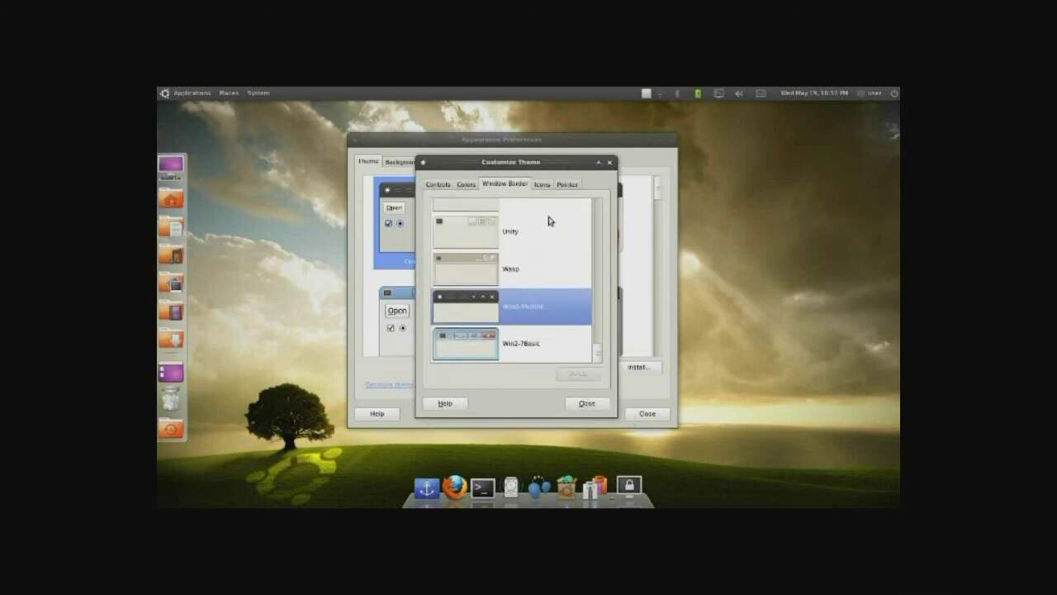
left_click(543, 187)
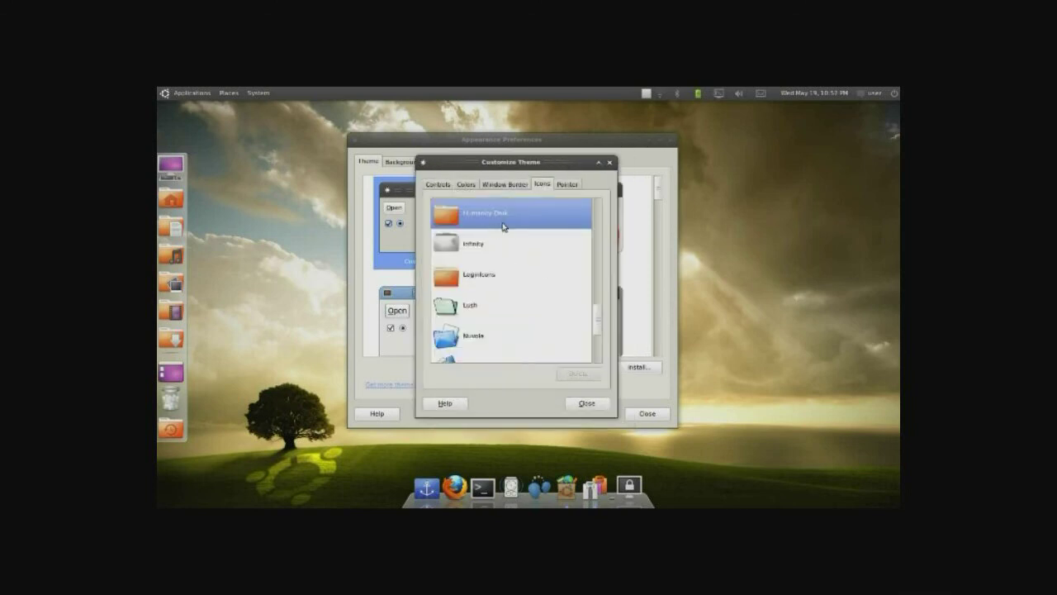
scroll(493, 306, "up", 5)
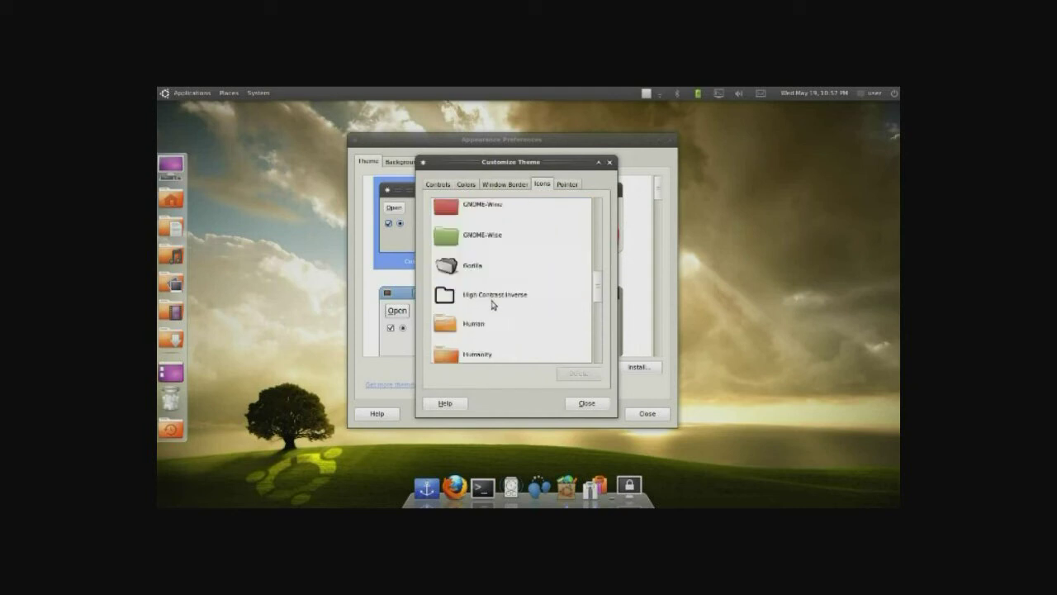
scroll(492, 305, "down", 3)
scroll(492, 305, "down", 8)
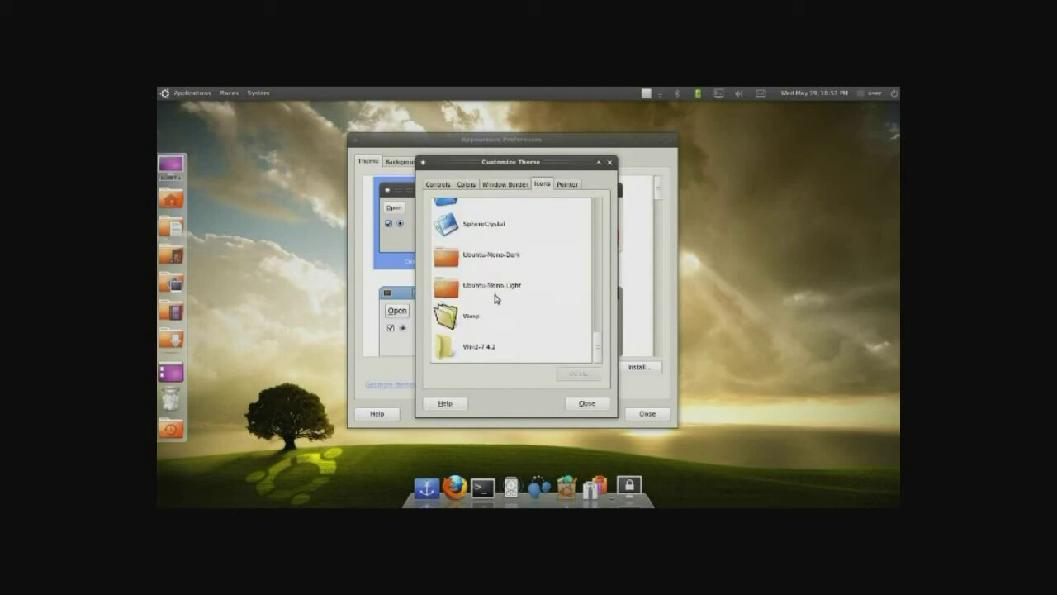
scroll(502, 316, "up", 8)
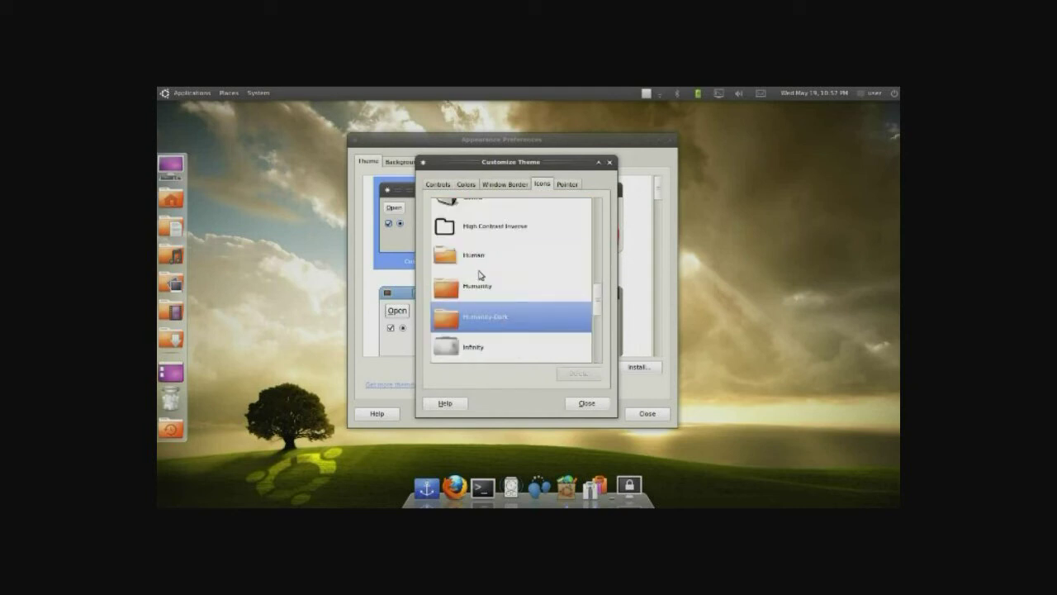
scroll(479, 275, "up", 3)
Set the pointer theme to DMZ (Black) and close the Customize Theme dialog
left_click(567, 183)
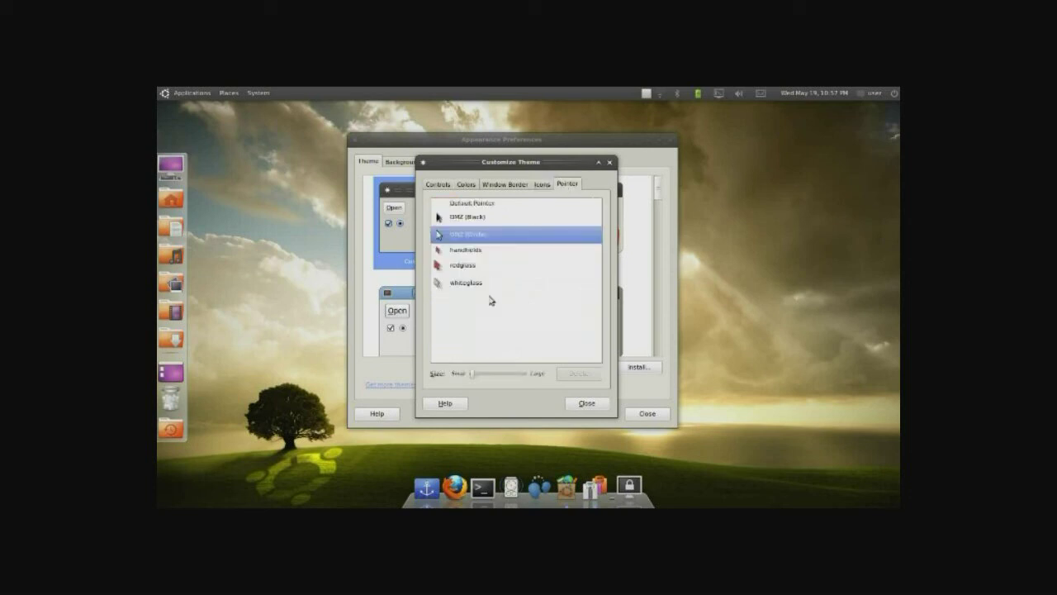
left_click(463, 217)
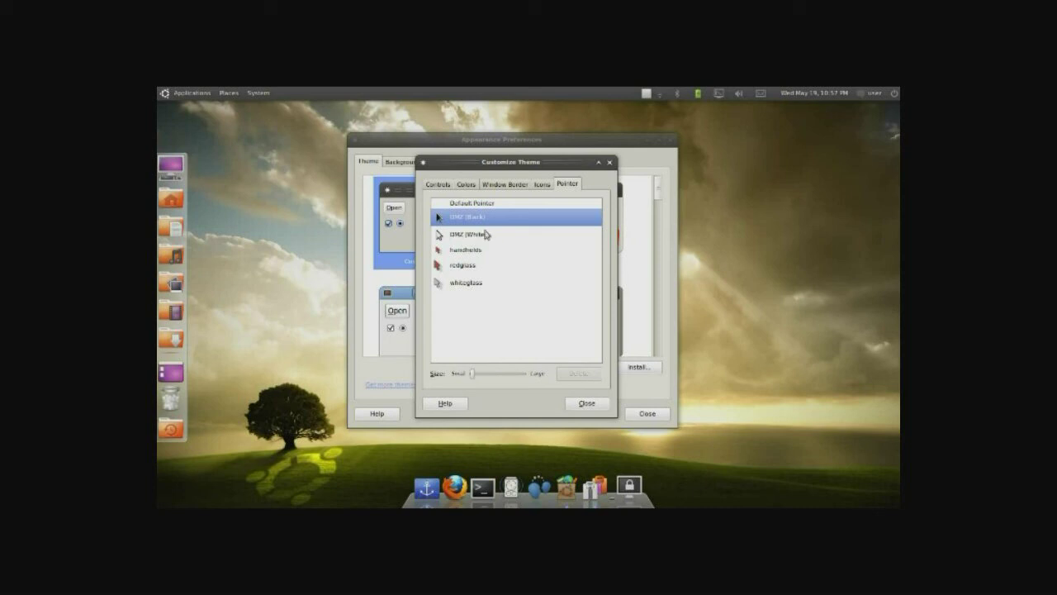
left_click(590, 404)
left_click(441, 186)
left_click(587, 403)
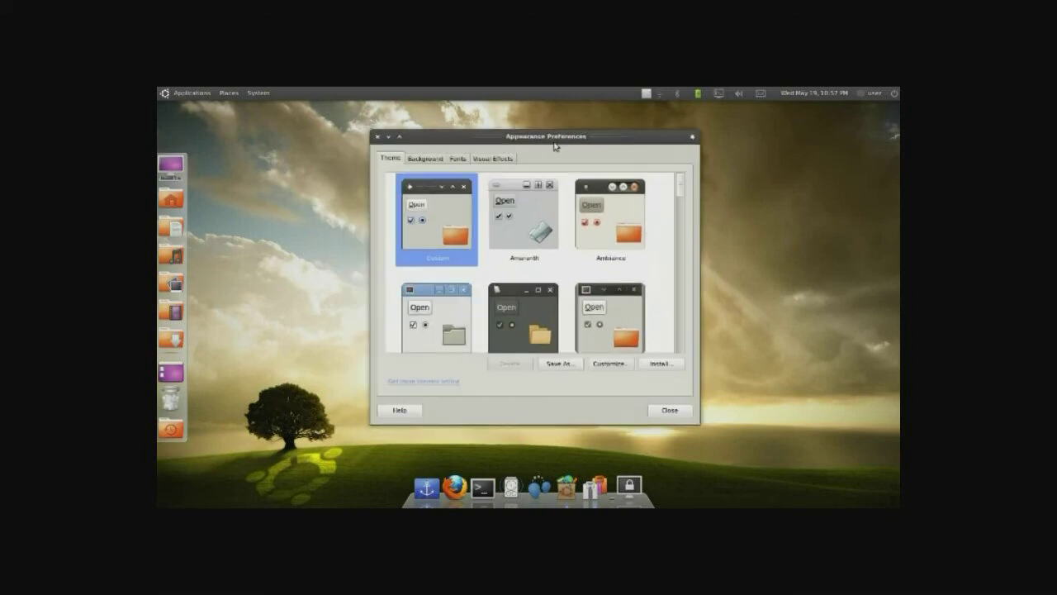
Launch MacSlow's Cairo-Clock from Accessories and place it at the top right
left_click(257, 93)
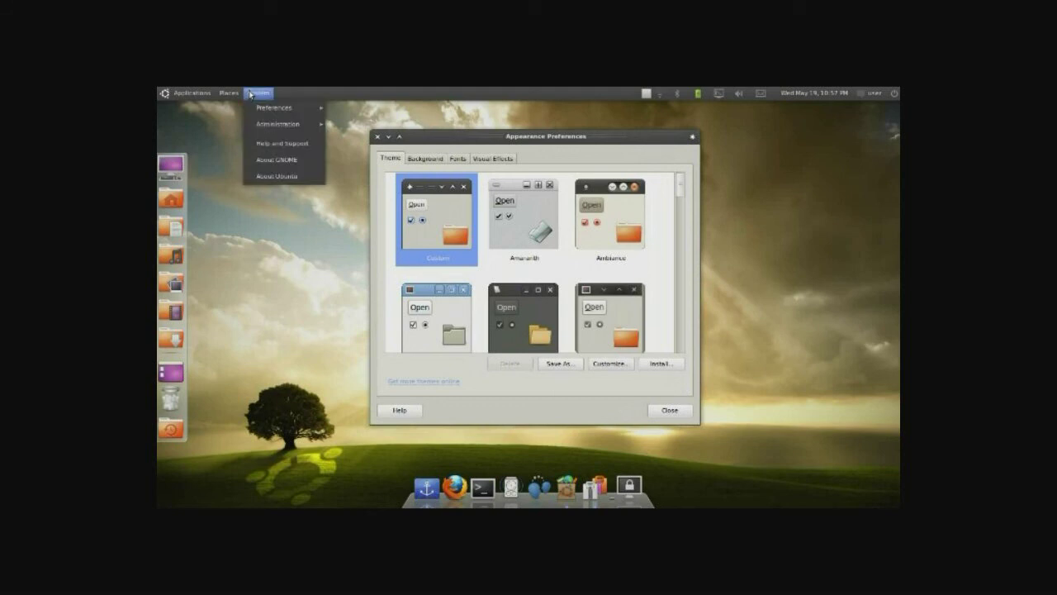
mouse_move(191, 93)
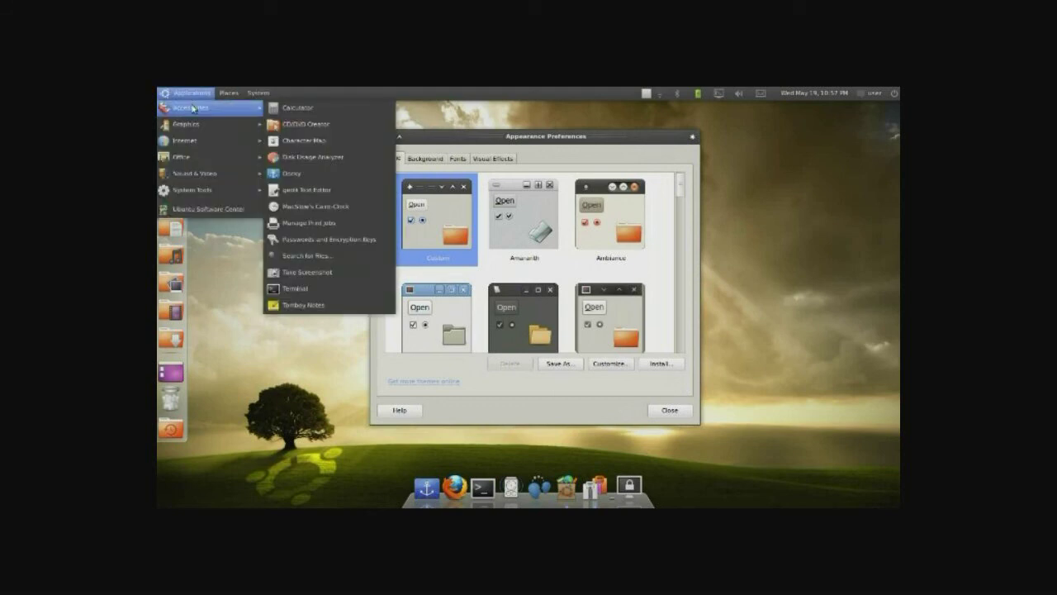
left_click(367, 206)
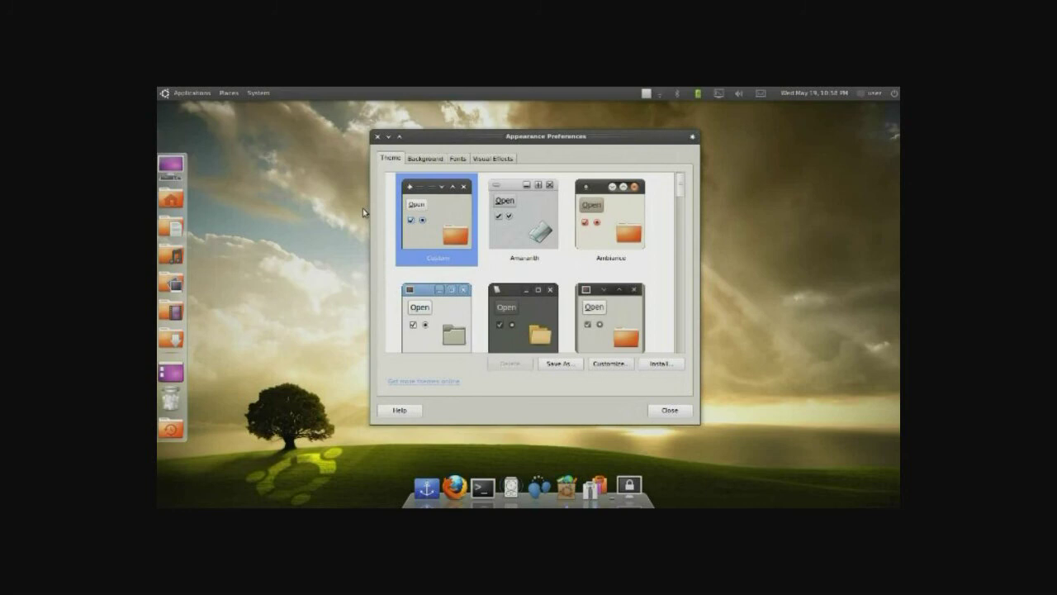
left_click_drag(787, 185, 808, 186)
Launch Ubuntu Software Center and nudge the clock slightly lower
left_click(187, 92)
mouse_move(193, 107)
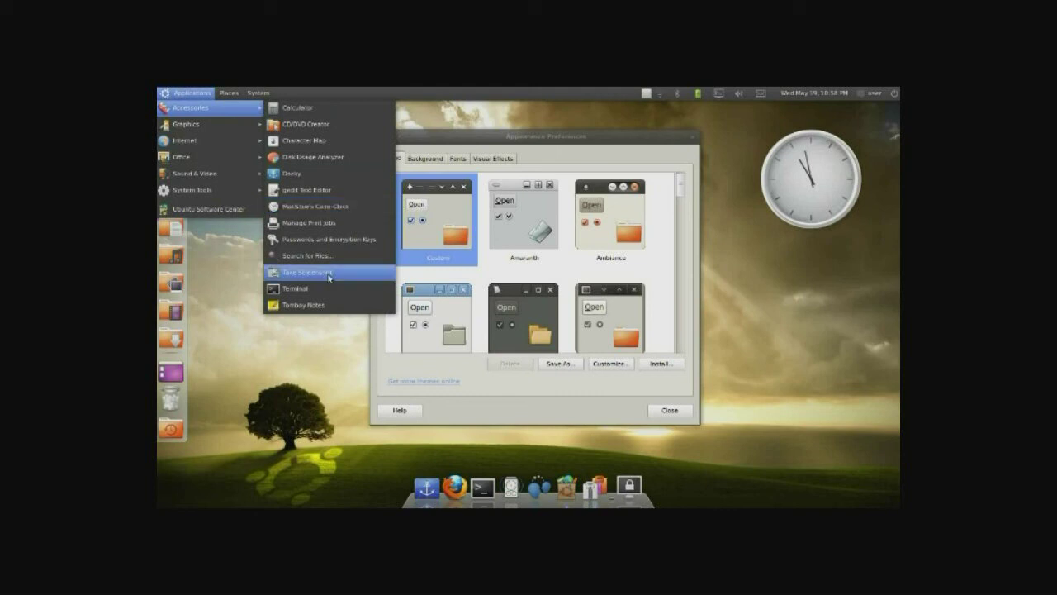
left_click(212, 208)
left_click_drag(784, 206, 784, 210)
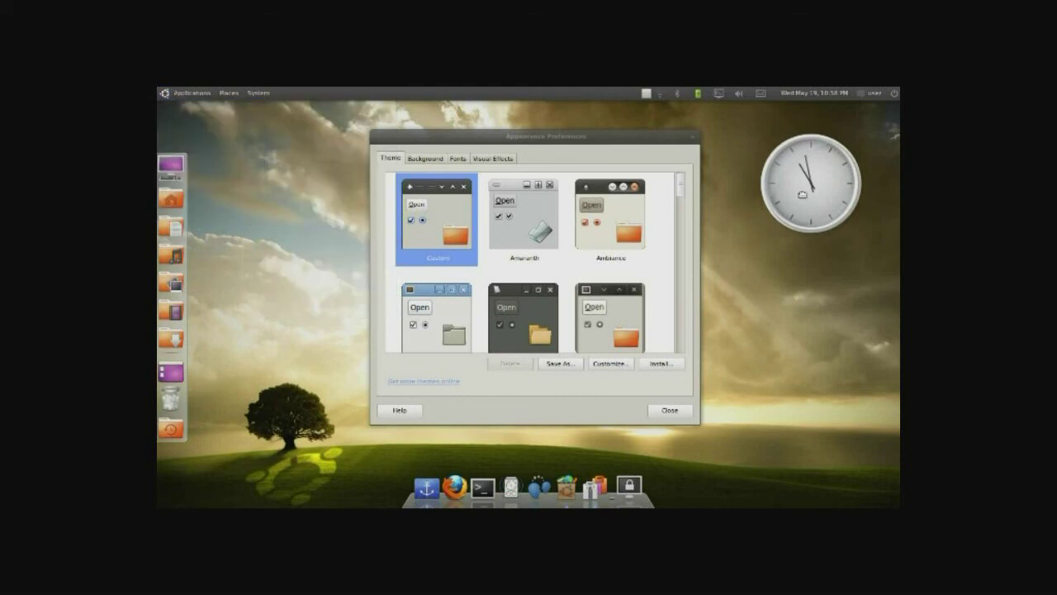
left_click(187, 93)
left_click(201, 215)
double_click(707, 187)
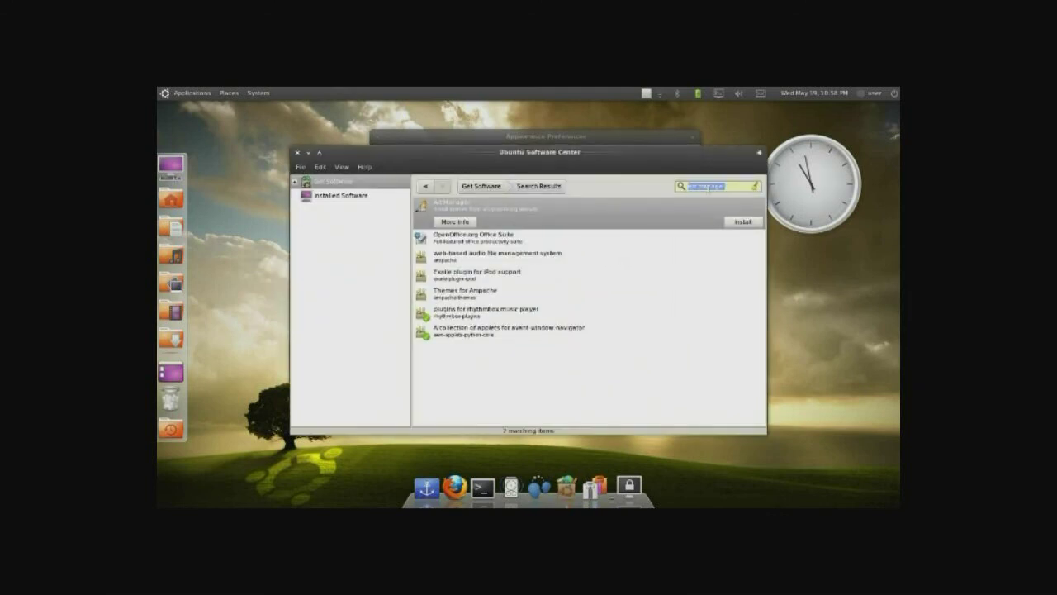
type("screenle")
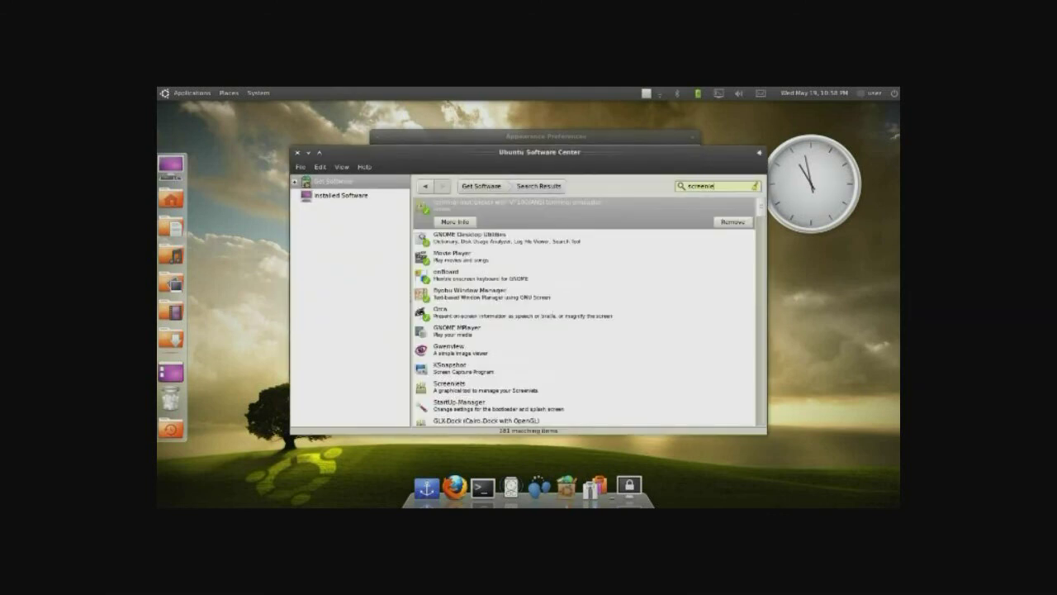
type("ts")
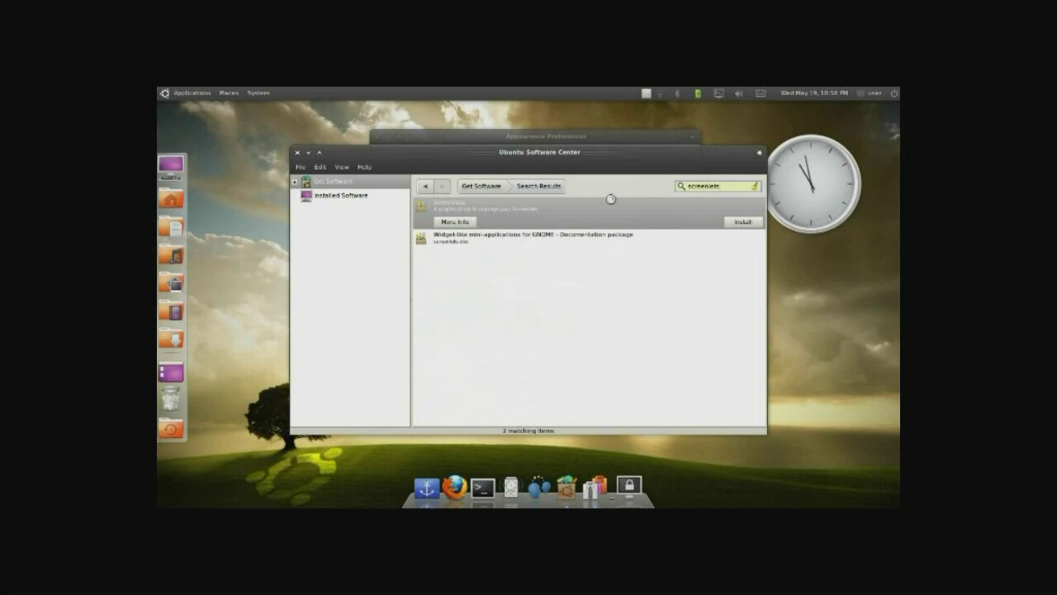
scroll(632, 327, "down", 5)
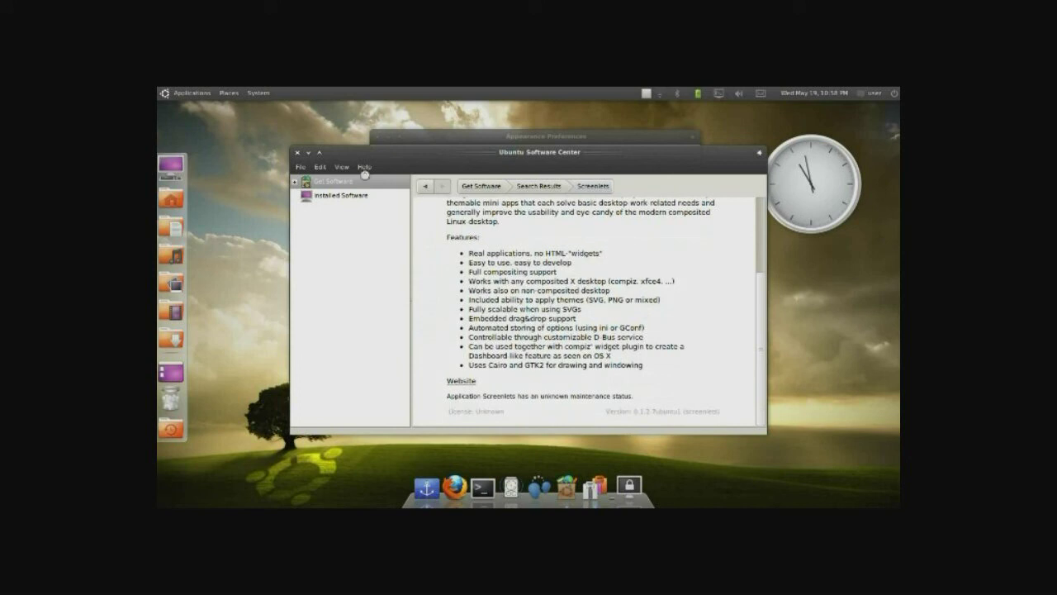
left_click(297, 152)
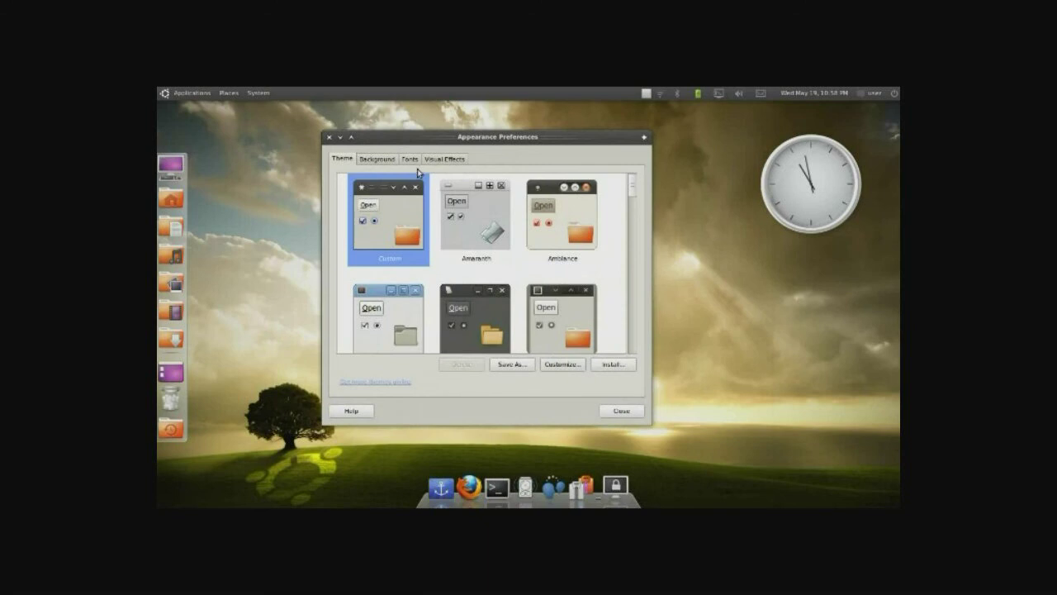
Add the Force Quit applet to the top panel and move it into place
left_click_drag(486, 147, 522, 141)
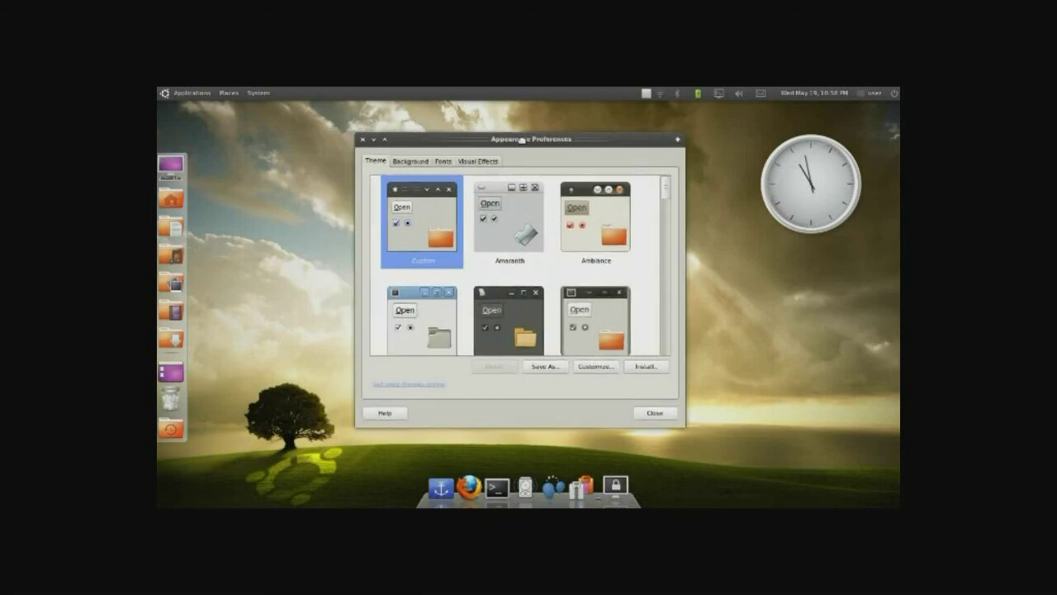
right_click(531, 97)
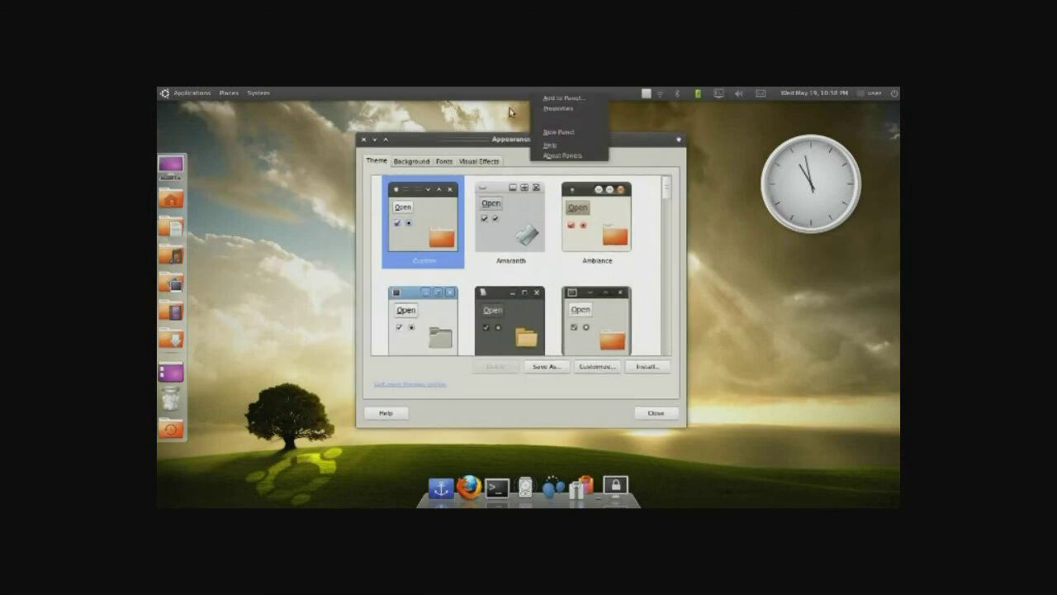
left_click(561, 98)
scroll(441, 274, "down", 3)
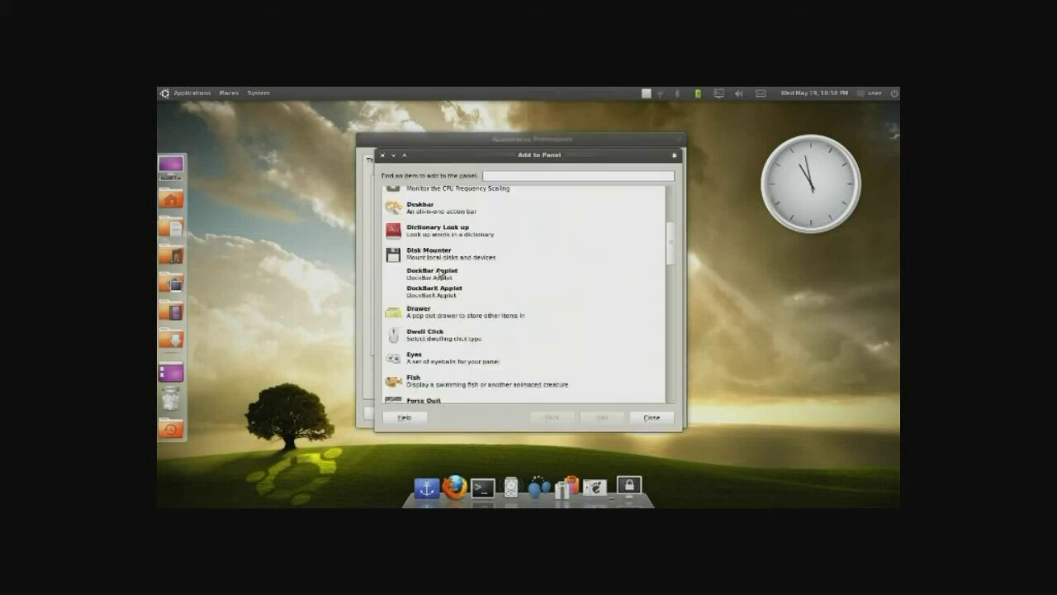
scroll(440, 318, "down", 3)
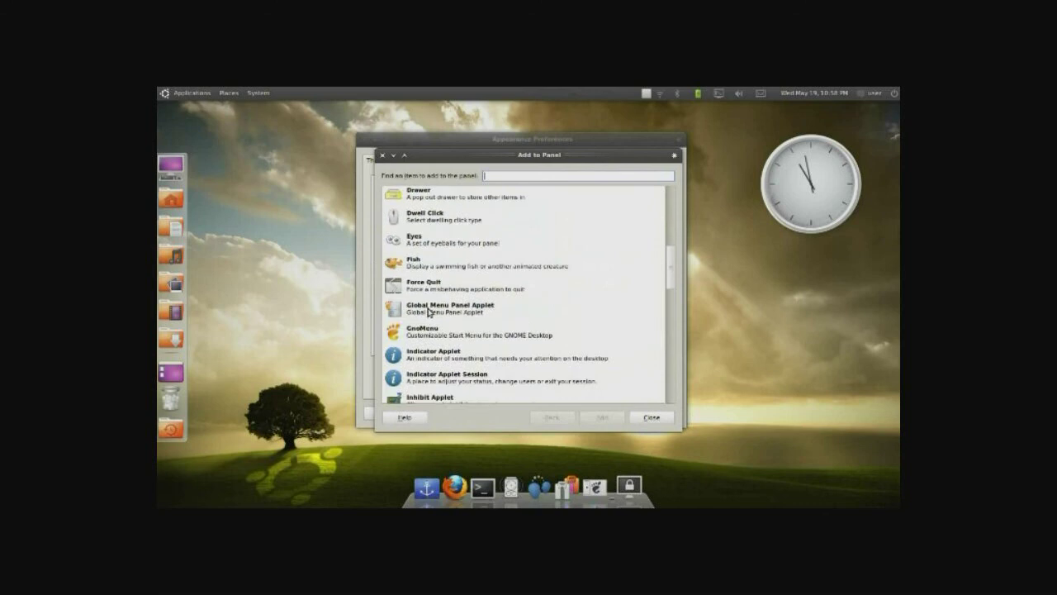
left_click(423, 263)
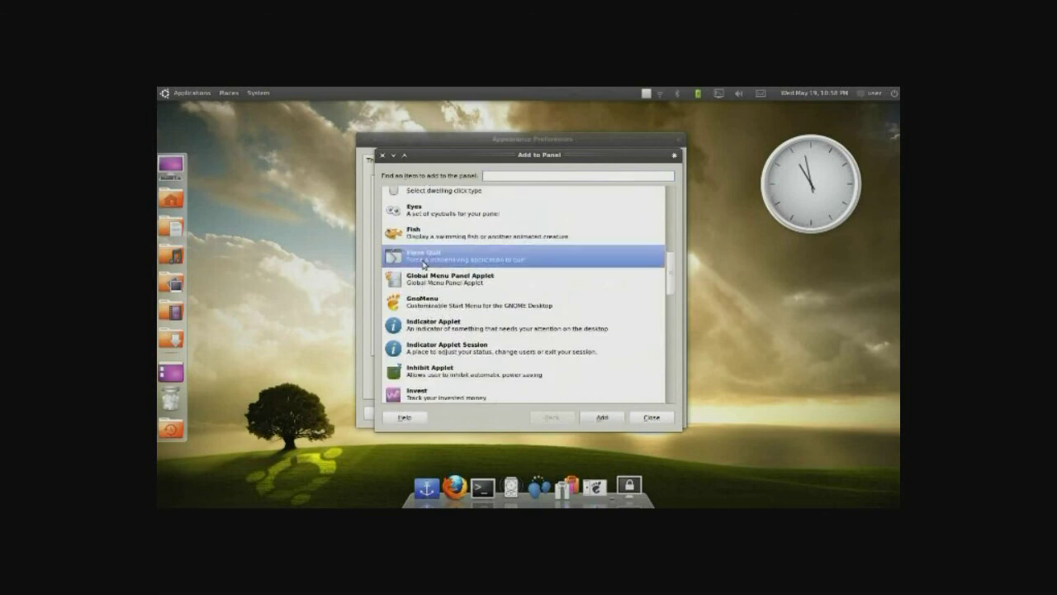
right_click(535, 94)
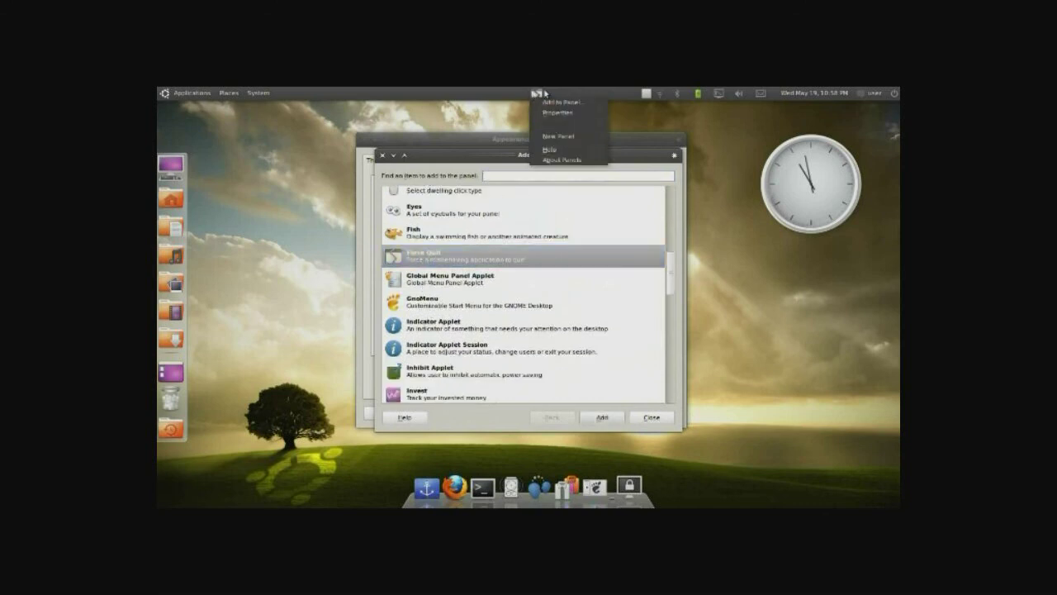
right_click(543, 94)
left_click(556, 129)
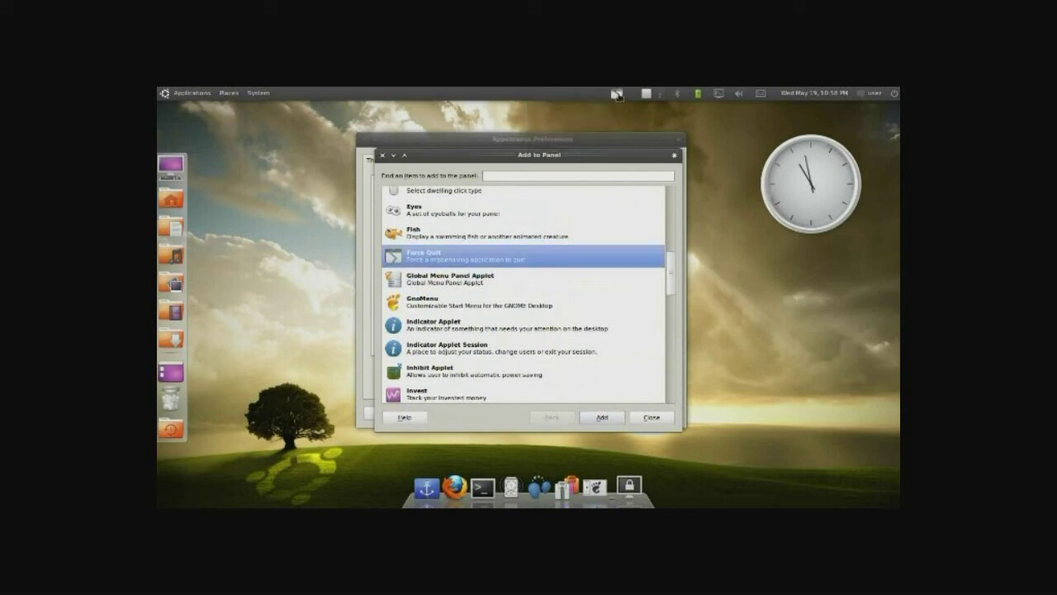
left_click(628, 94)
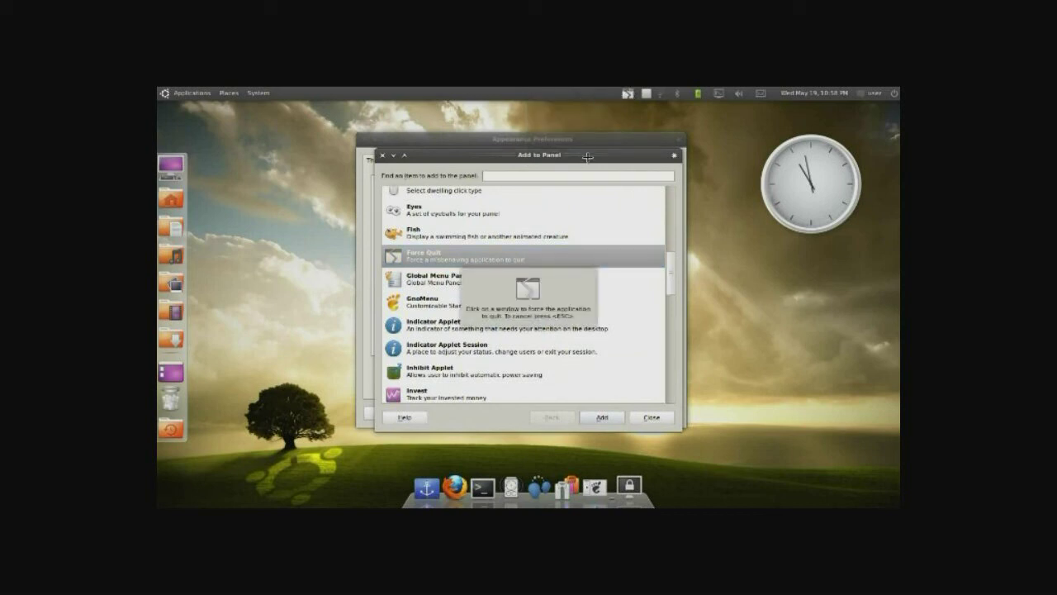
key("Escape")
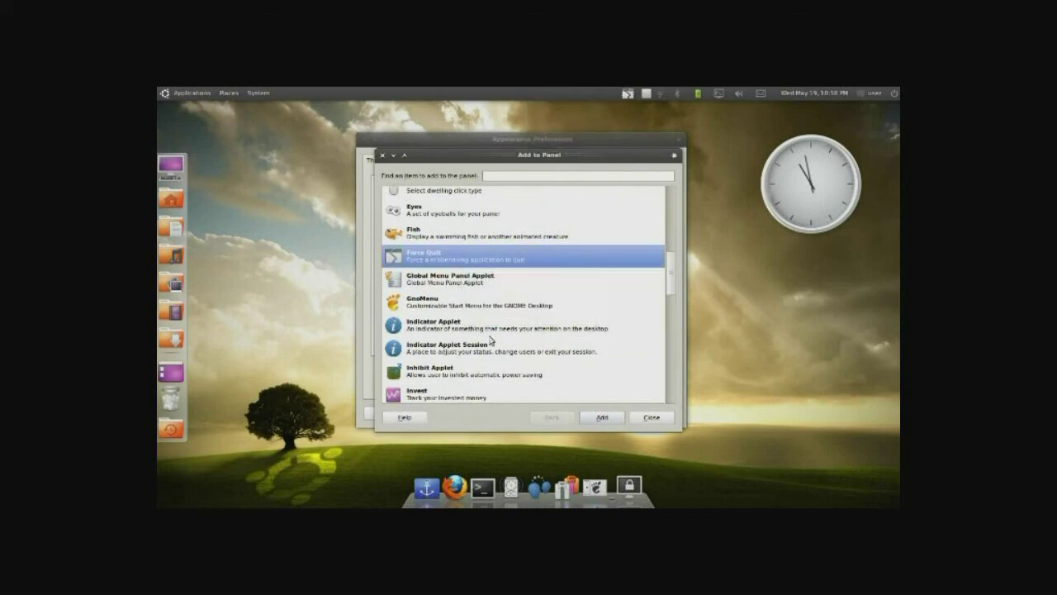
Add the Sticky Notes applet beside Force Quit and close Add to Panel
scroll(453, 322, "down", 3)
scroll(452, 331, "down", 3)
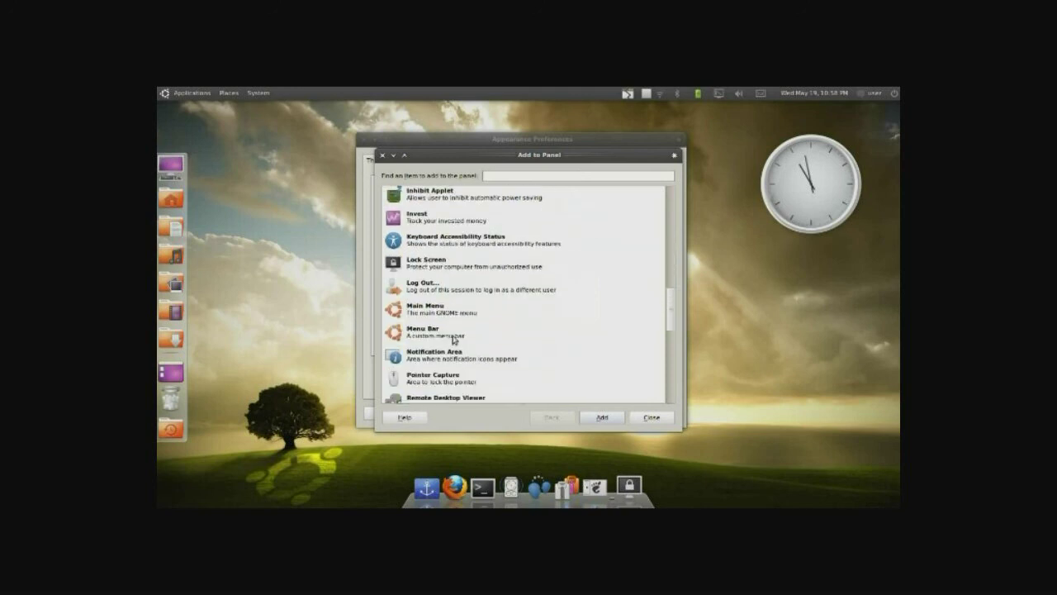
scroll(456, 351, "up", 6)
scroll(465, 333, "up", 5)
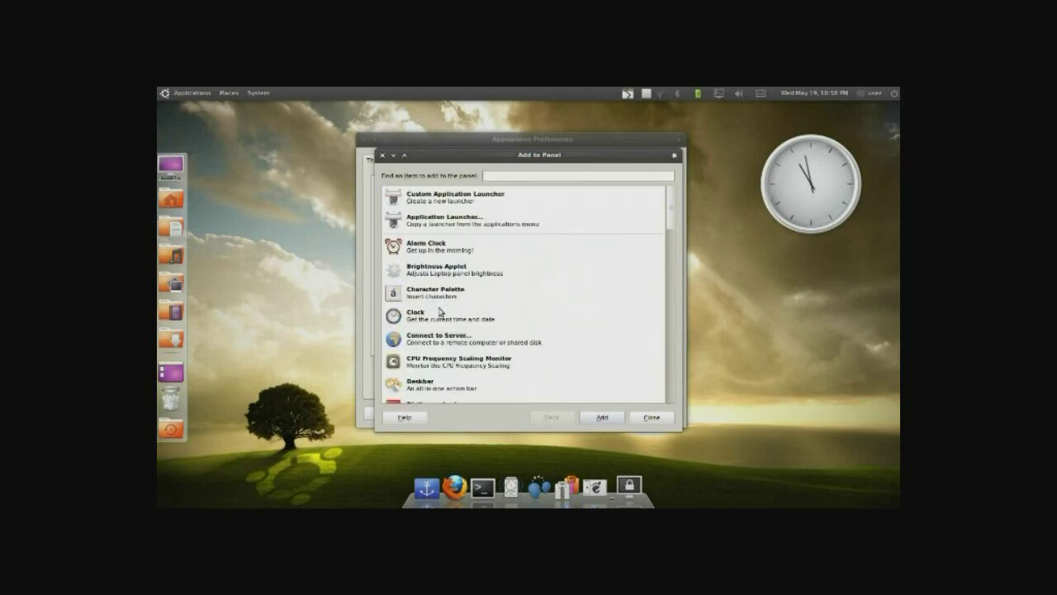
scroll(437, 306, "down", 5)
scroll(438, 311, "down", 6)
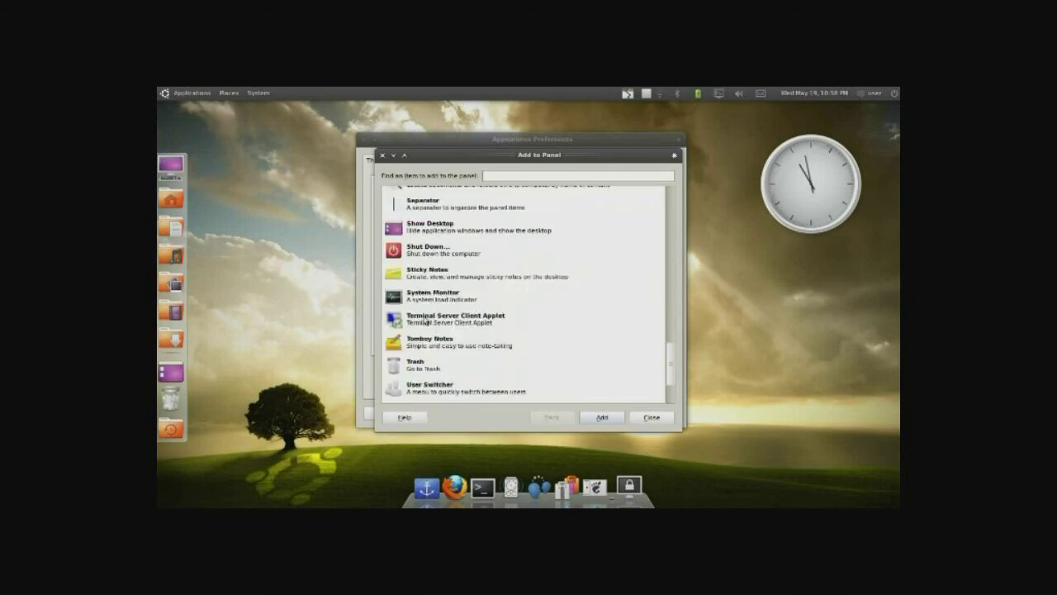
double_click(426, 276)
left_click(537, 96)
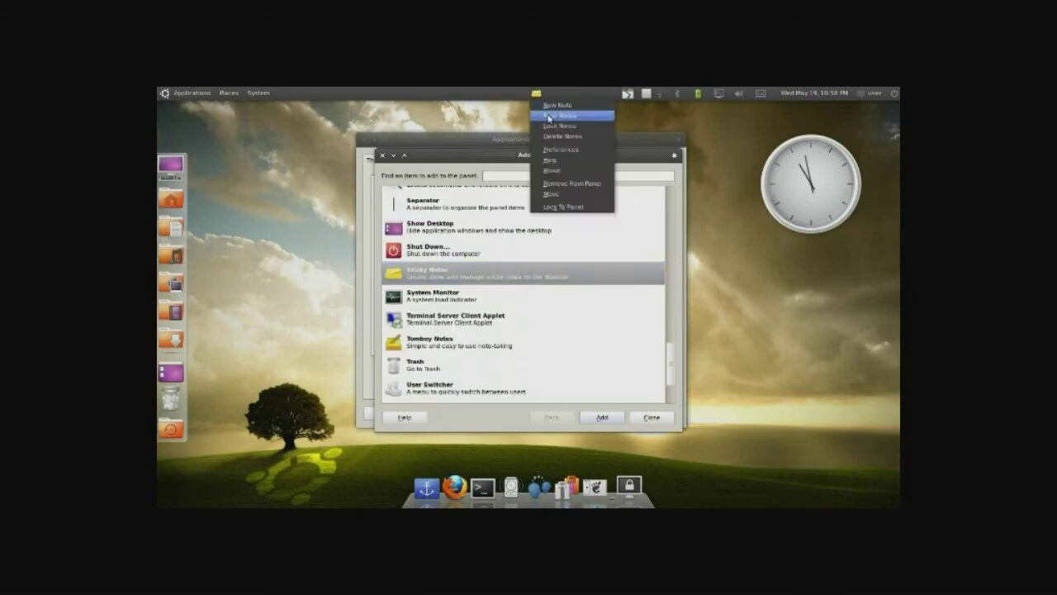
left_click(562, 186)
left_click(613, 92)
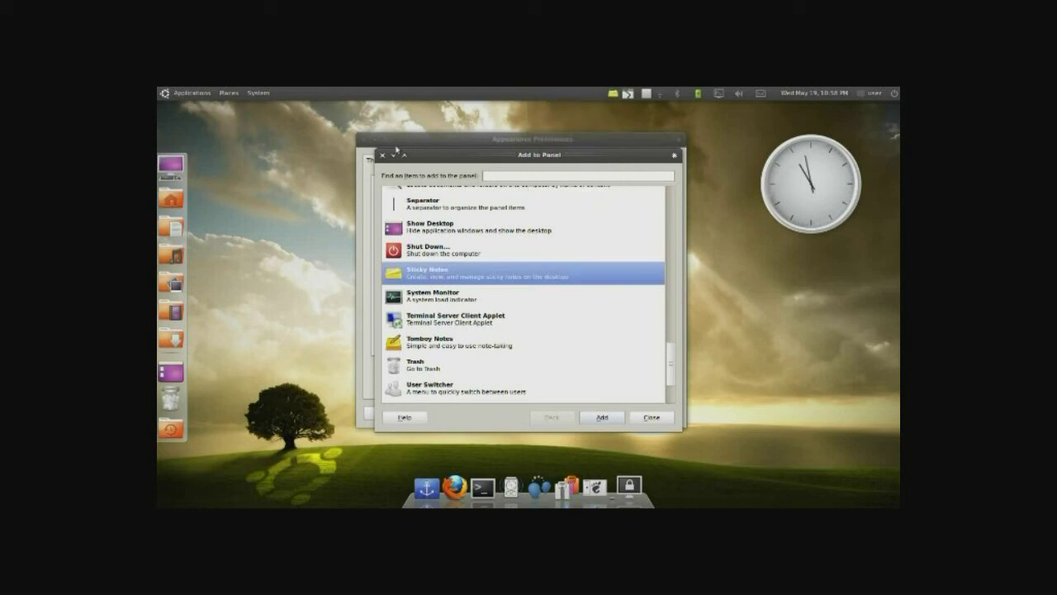
left_click(394, 154)
Nudge Appearance Preferences to the right, then close it
mouse_move(595, 151)
left_mouse_down()
mouse_move(616, 138)
mouse_move(580, 146)
left_mouse_up()
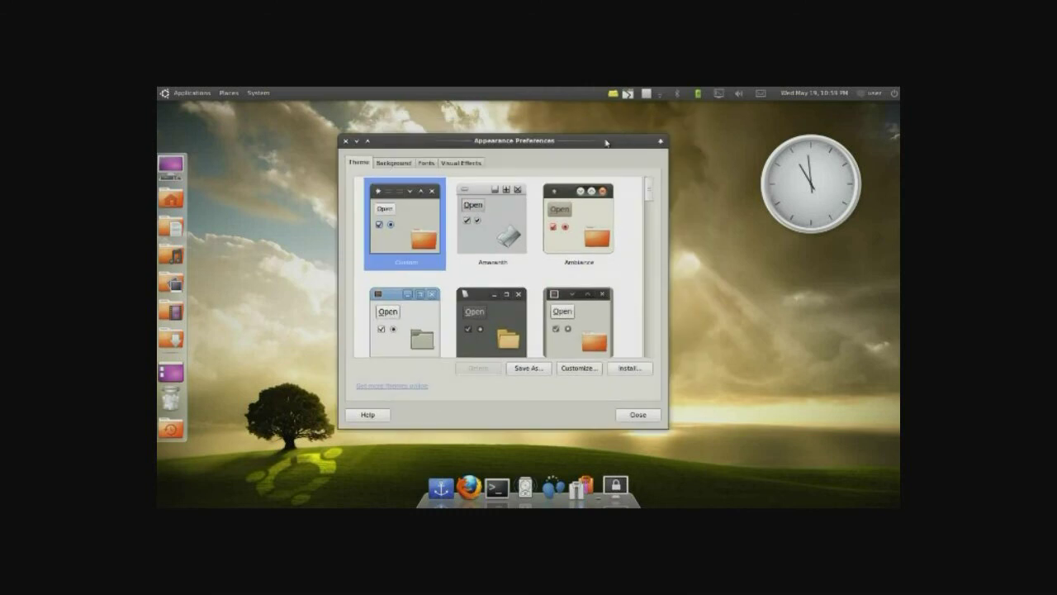
left_click_drag(606, 143, 611, 142)
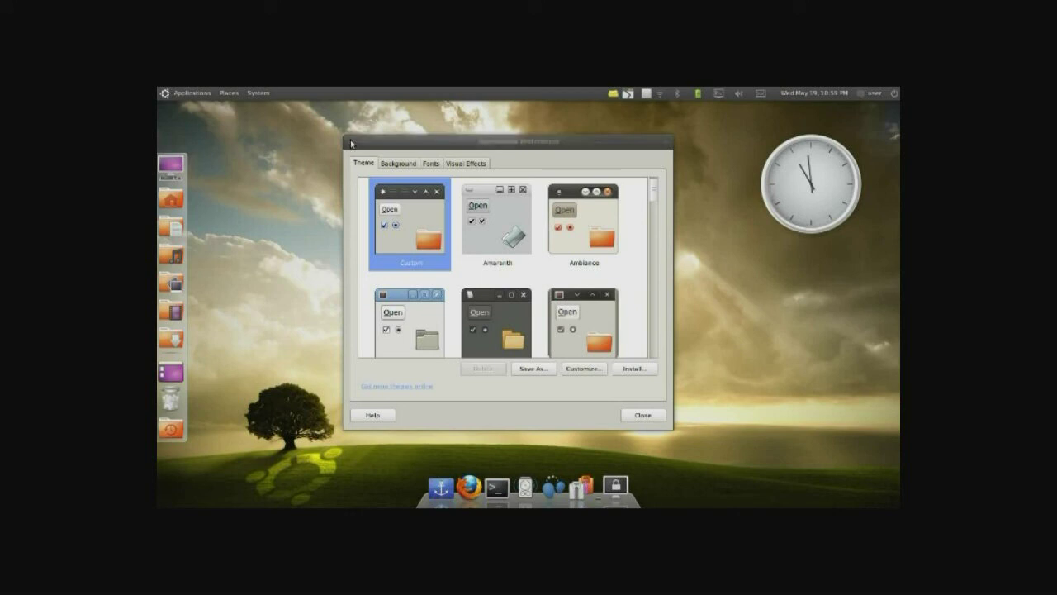
left_click(351, 142)
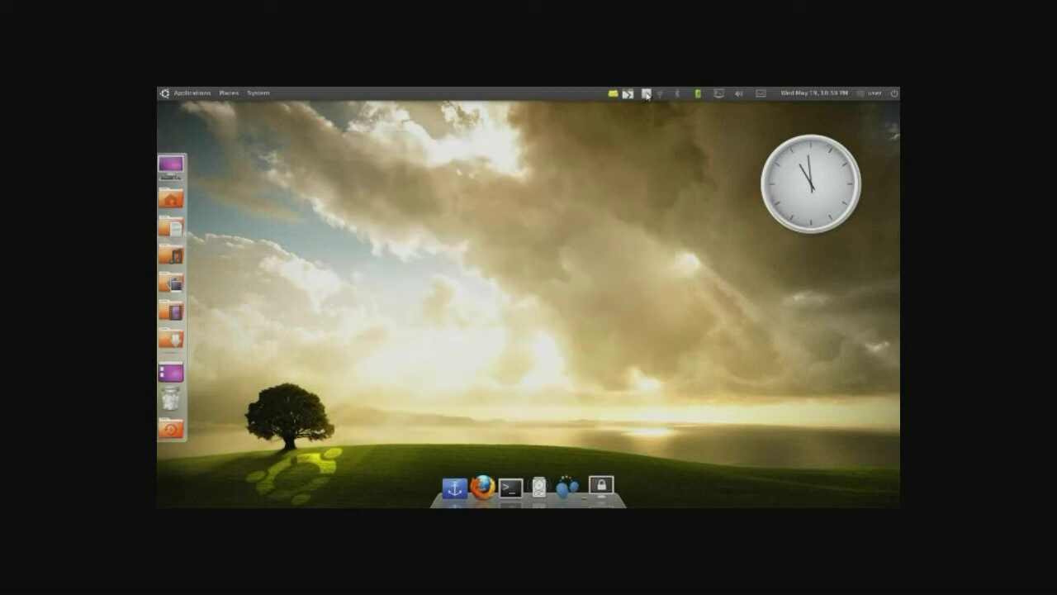